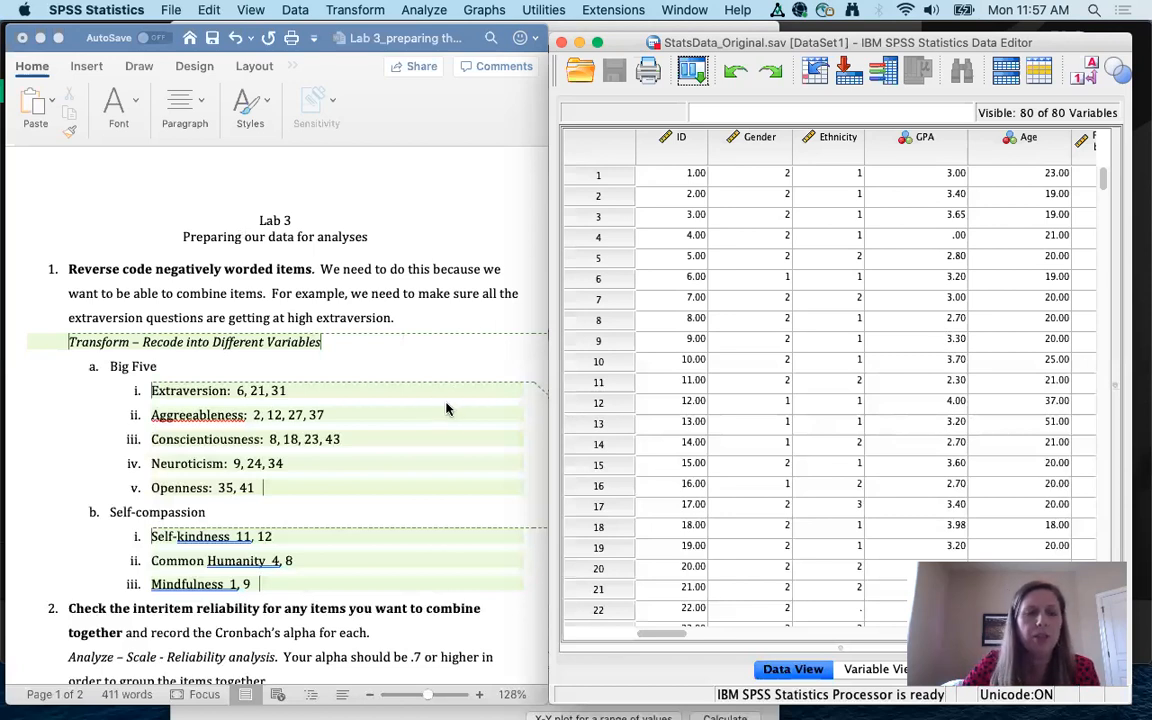
Step: Switch to Variable View and scroll through the BF_, SC_ and LS_ item definitions
scroll(455, 413, down, 2)
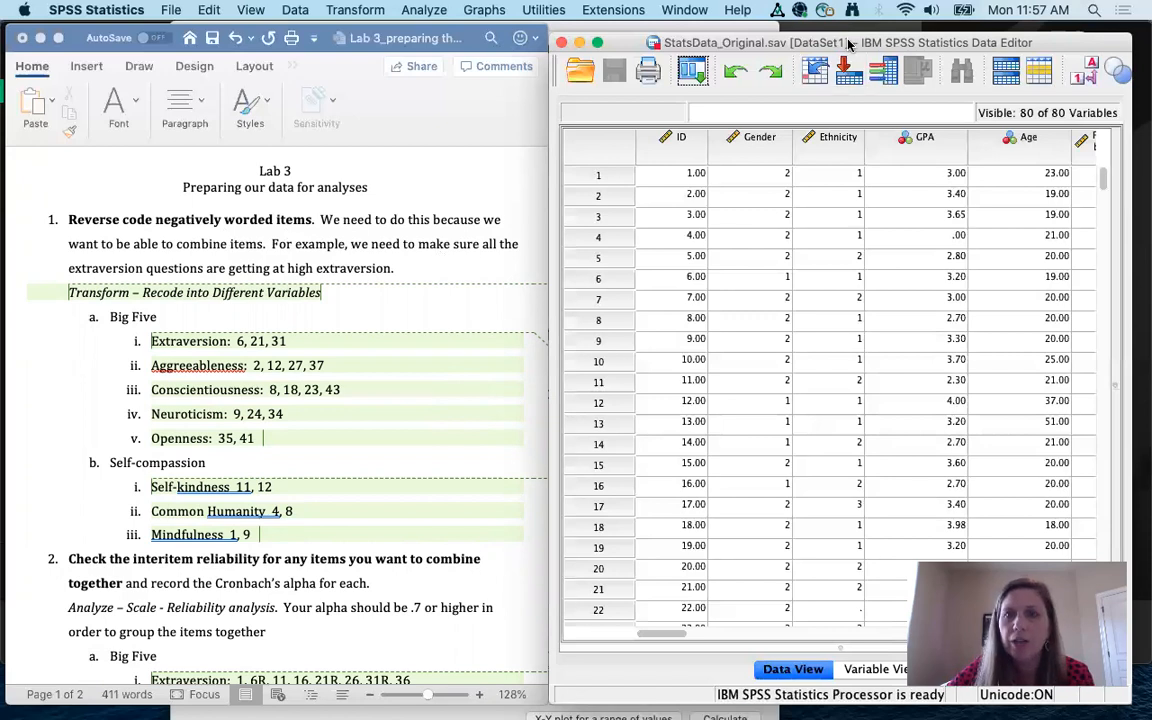
click(870, 675)
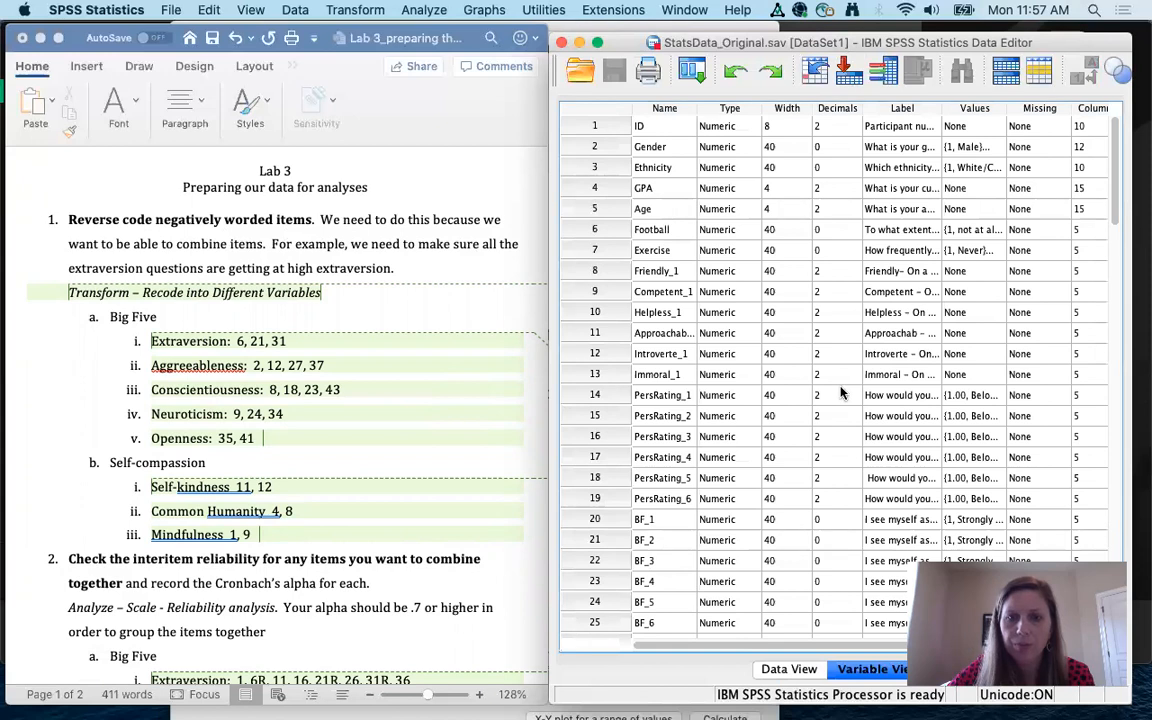
scroll(840, 393, down, 5)
scroll(840, 393, right, 2)
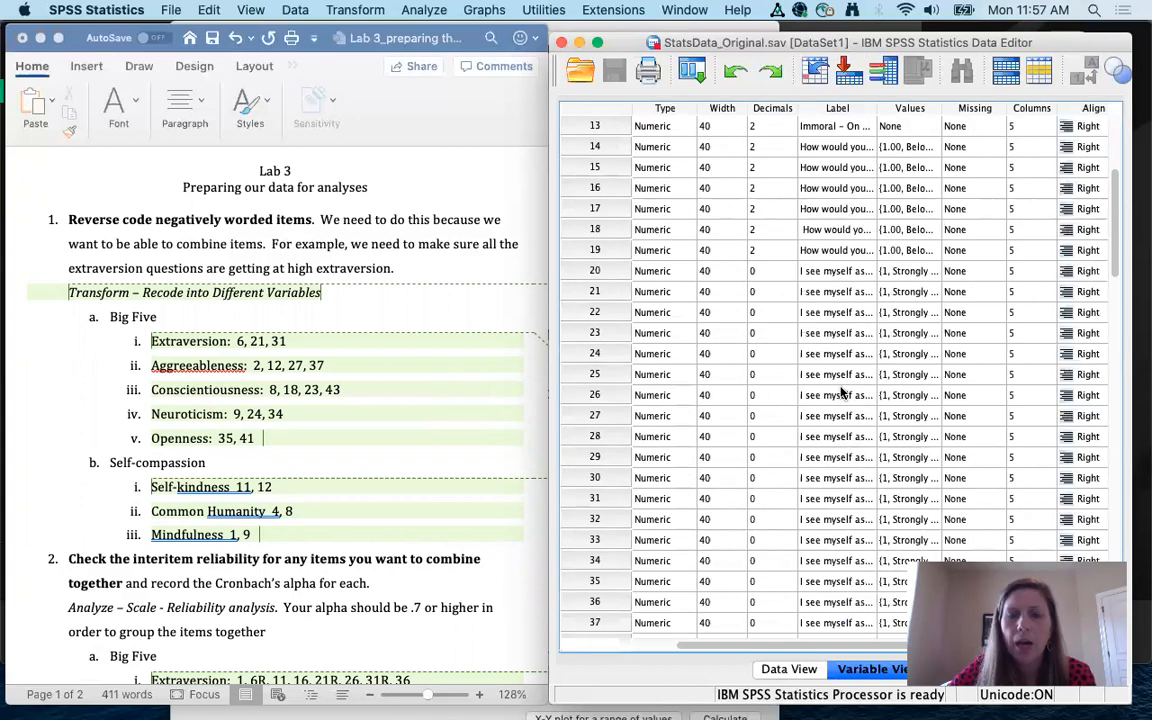
scroll(840, 393, left, 2)
scroll(840, 393, down, 3)
scroll(840, 393, right, 2)
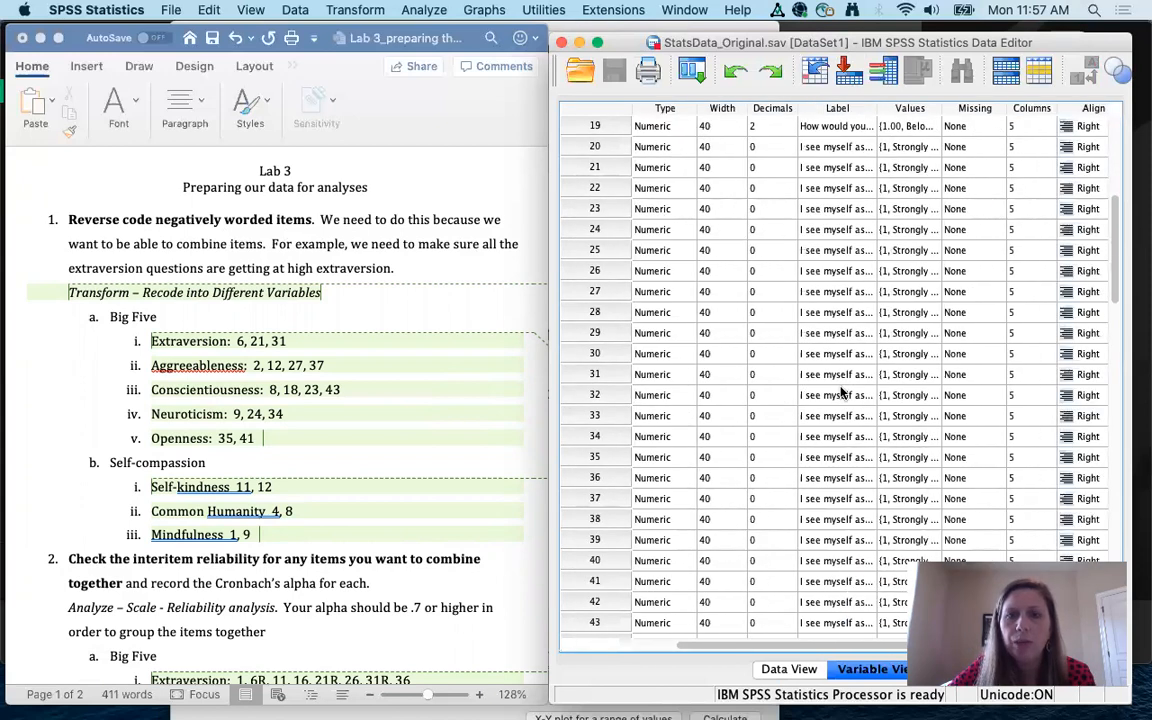
scroll(840, 393, left, 2)
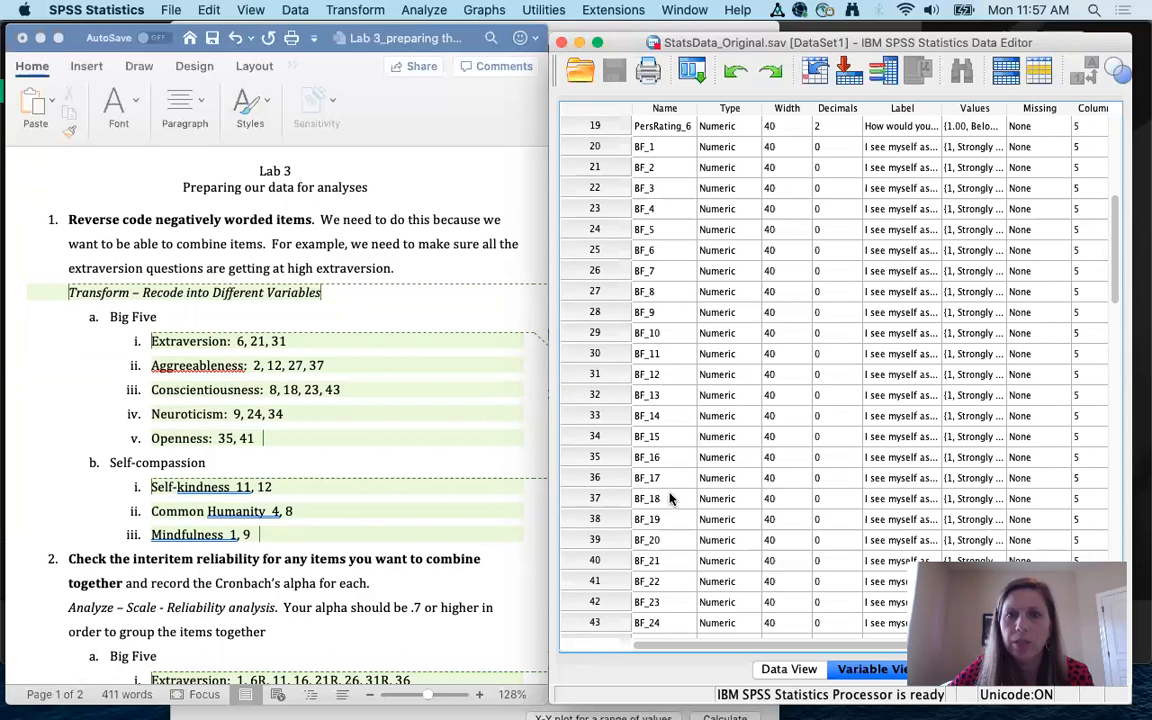
scroll(652, 516, down, 1)
scroll(652, 516, down, 19)
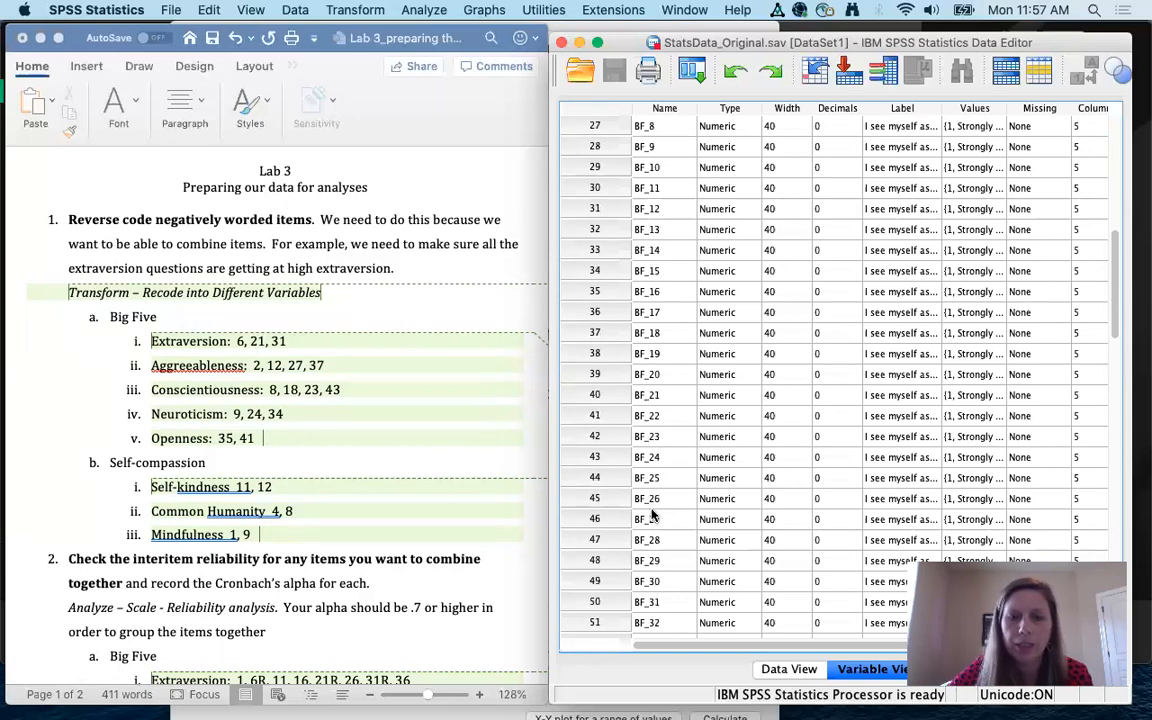
scroll(652, 516, down, 14)
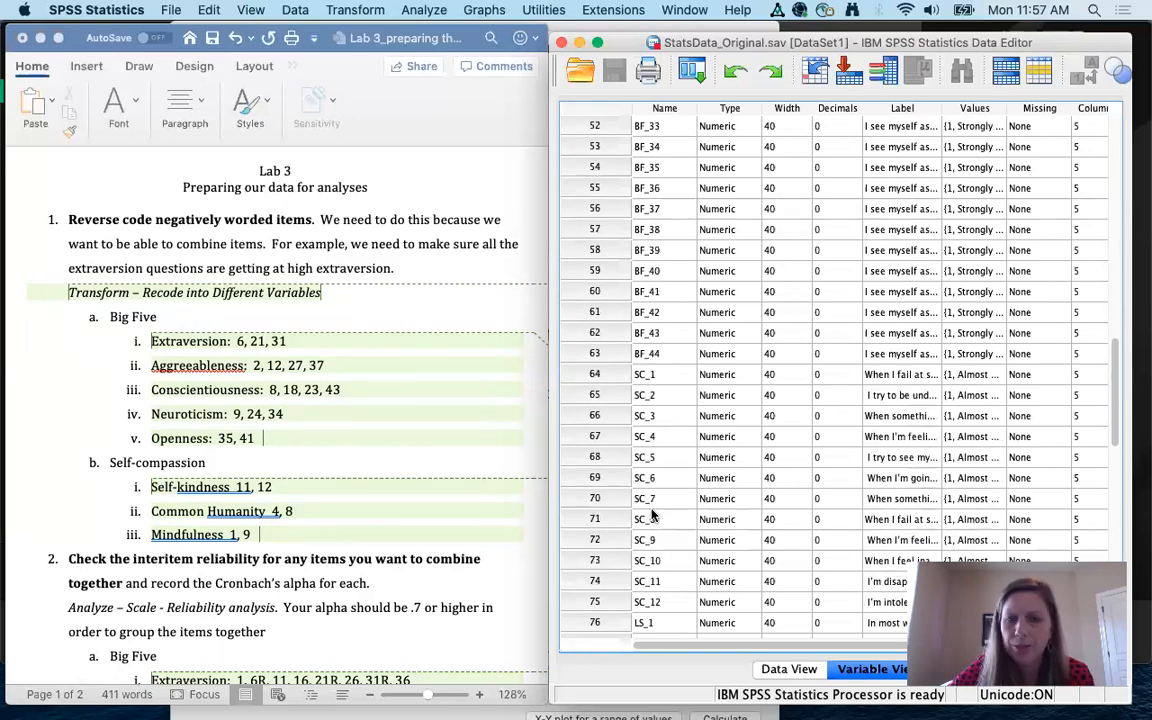
scroll(652, 513, down, 6)
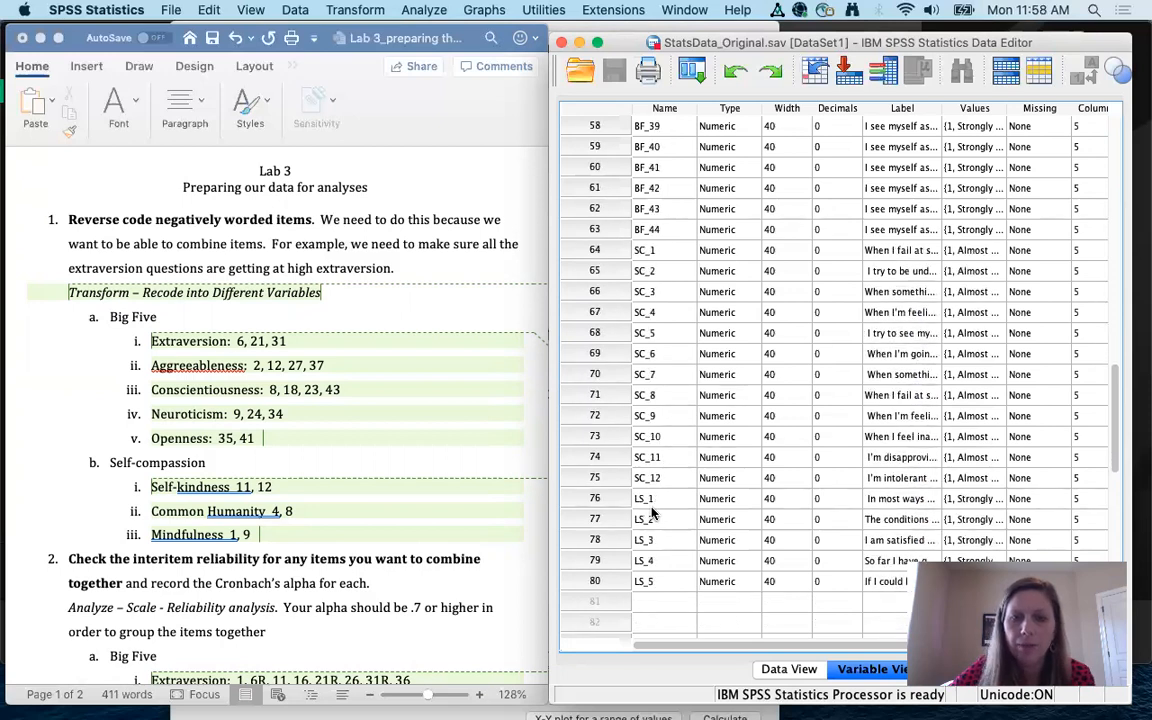
scroll(652, 513, down, 2)
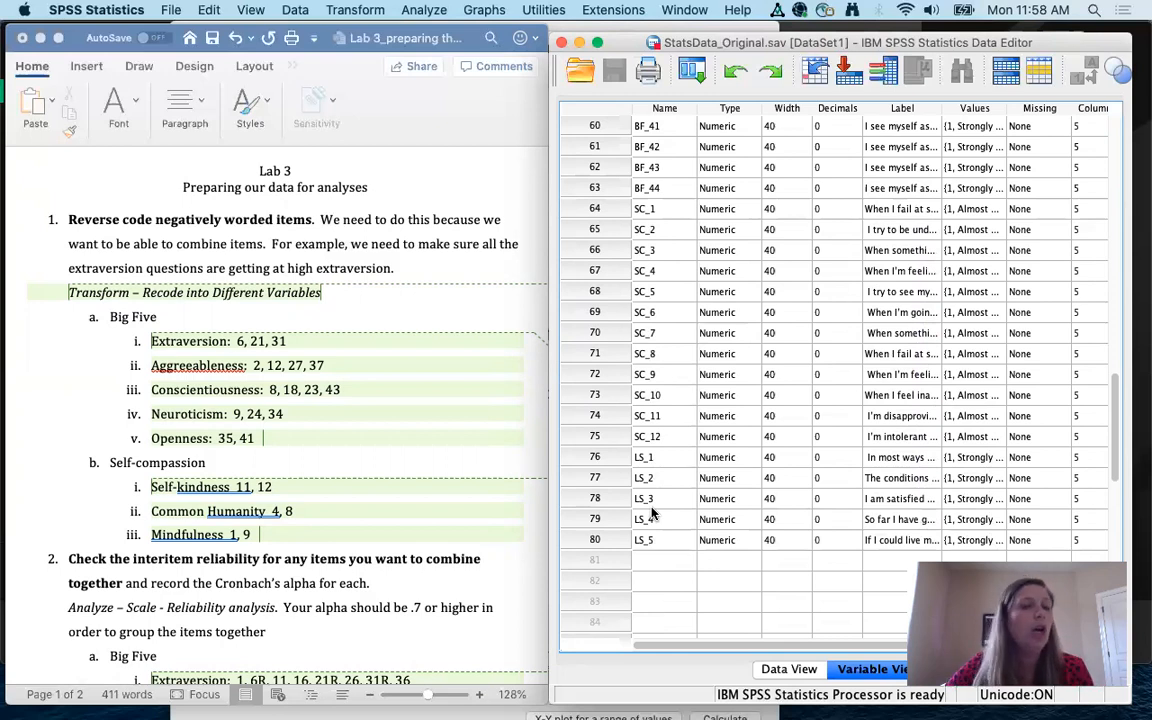
scroll(712, 313, up, 5)
scroll(716, 313, up, 7)
scroll(716, 313, up, 1)
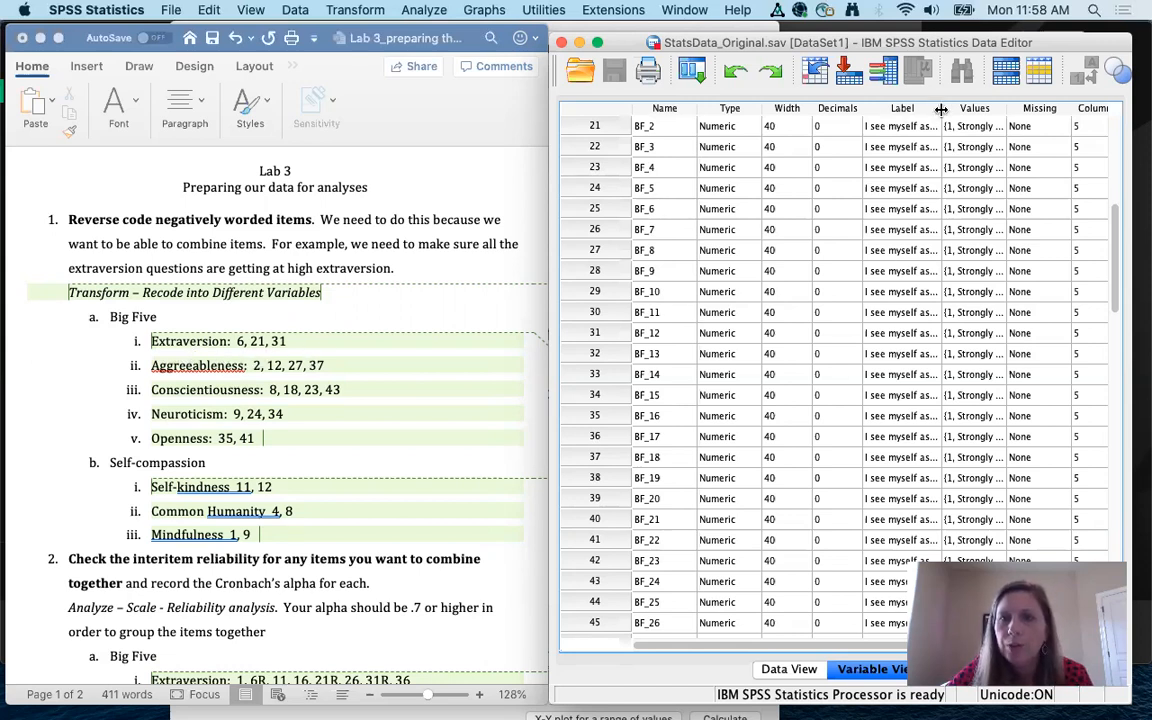
Step: Widen the Label column and the Data Editor window so labels like 'is reserved' read in full
drag(941, 110, 1105, 110)
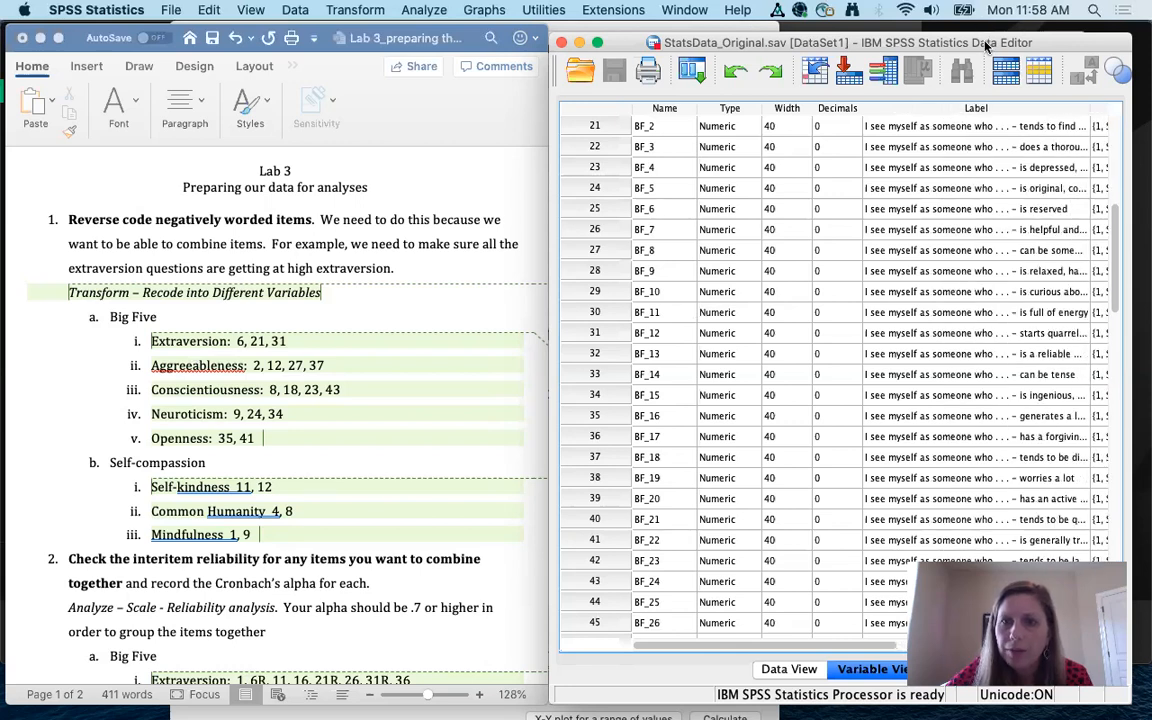
drag(987, 45, 786, 46)
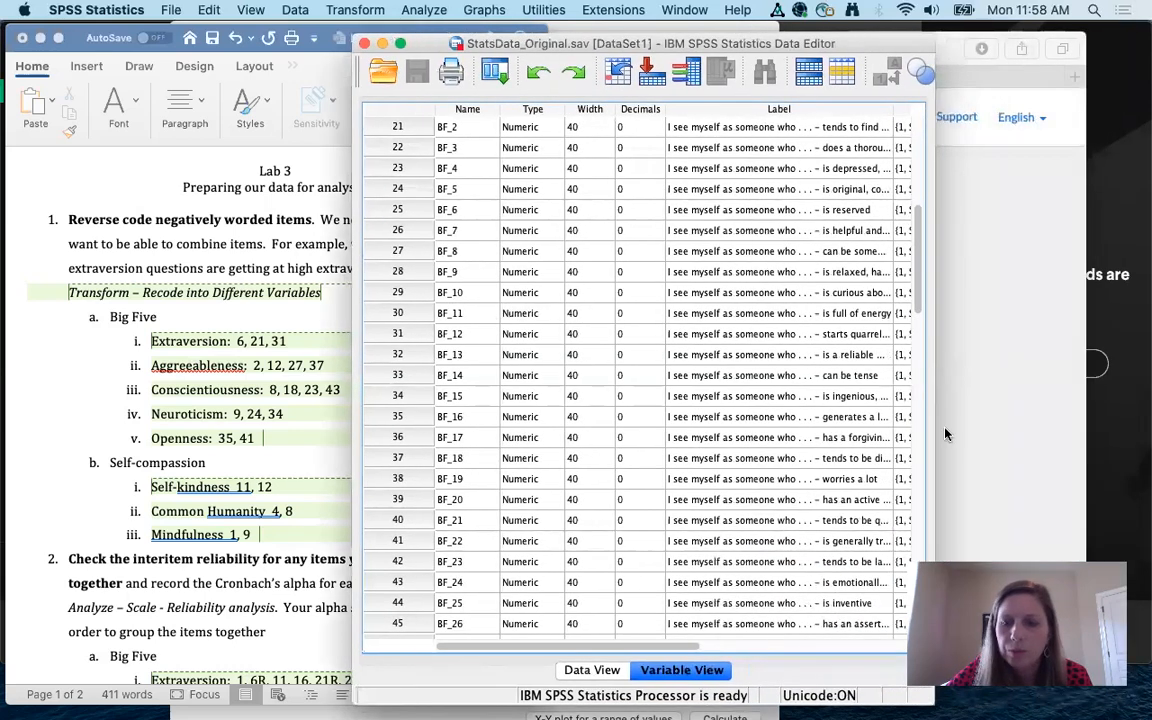
drag(930, 706, 1127, 700)
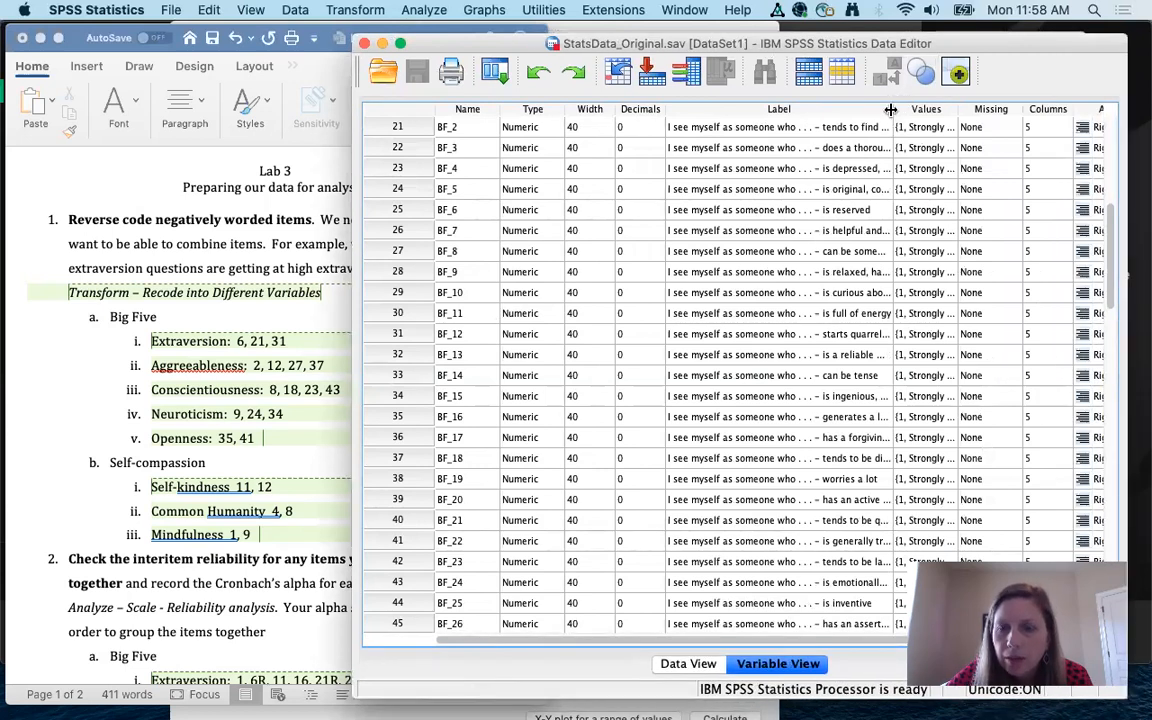
drag(893, 109, 1029, 111)
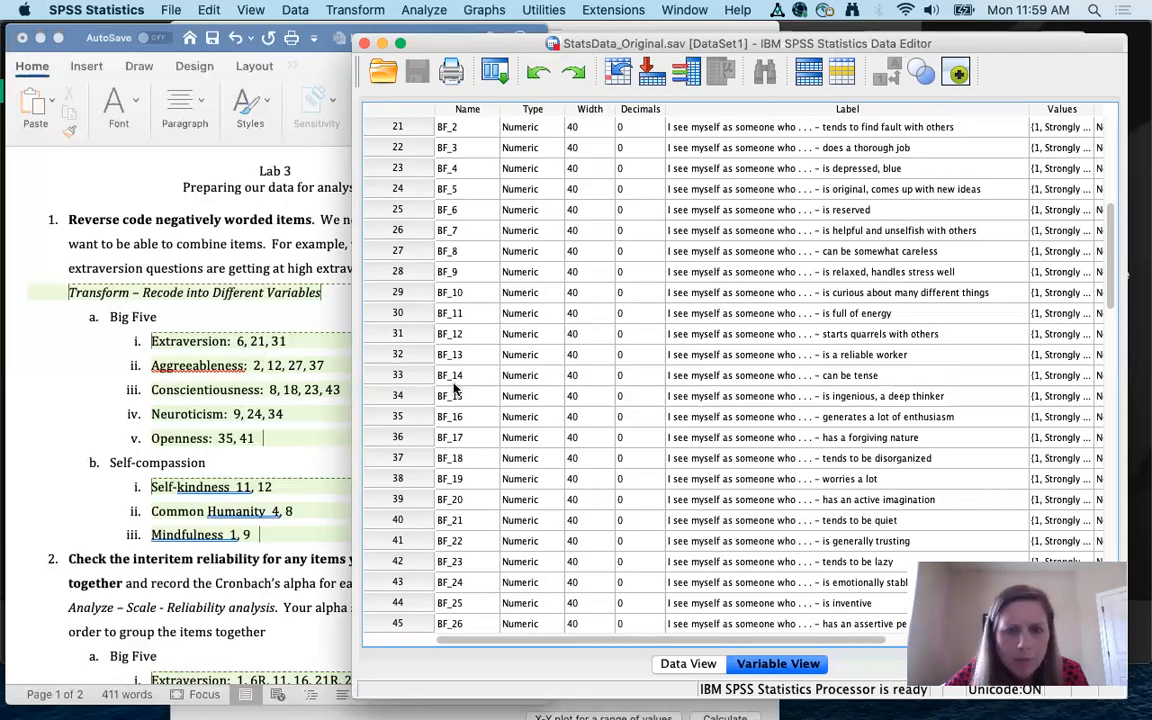
scroll(479, 528, down, 4)
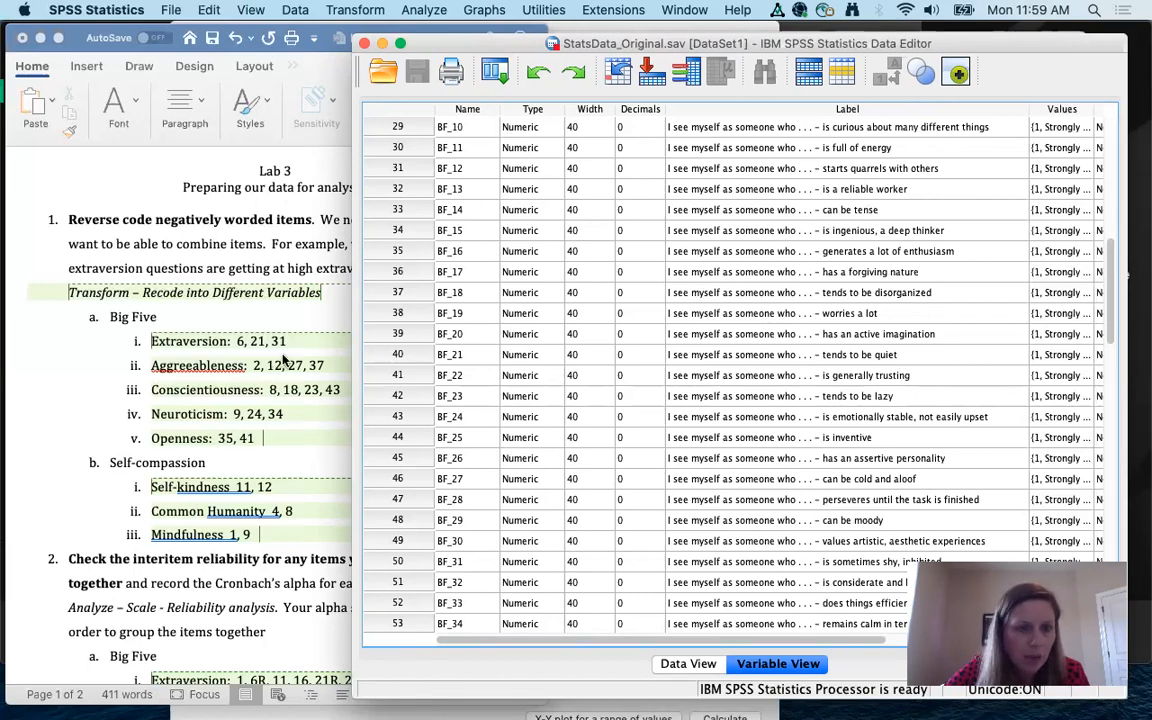
scroll(510, 390, down, 3)
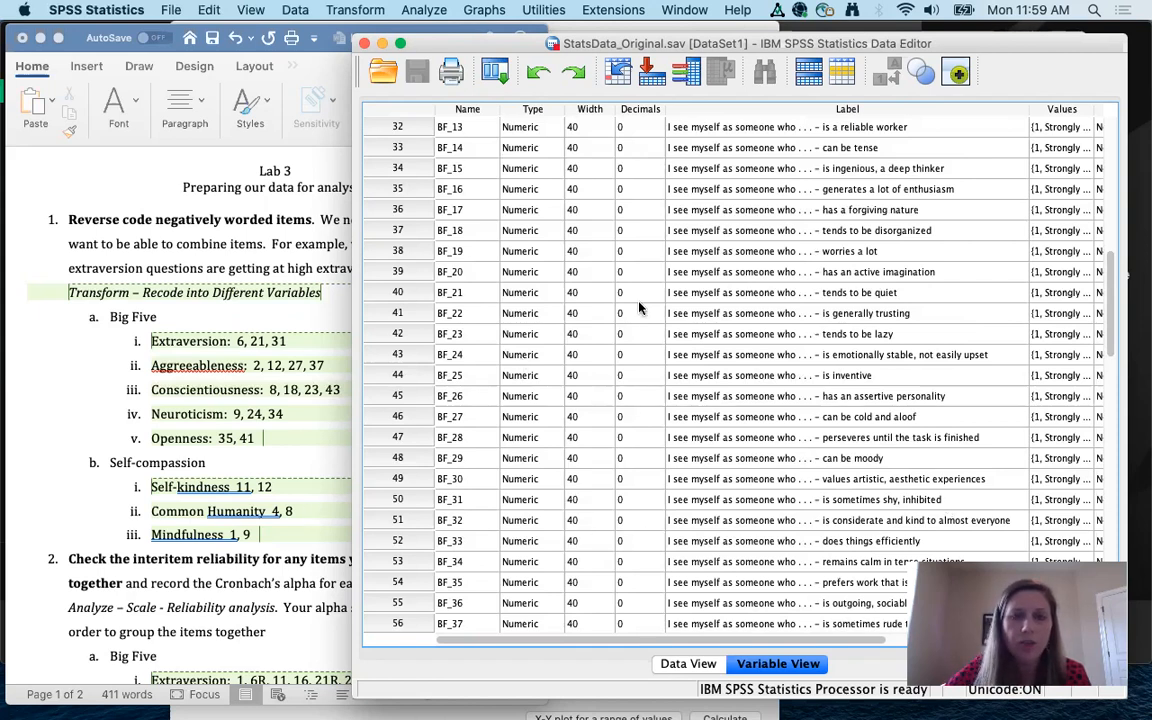
scroll(640, 309, up, 6)
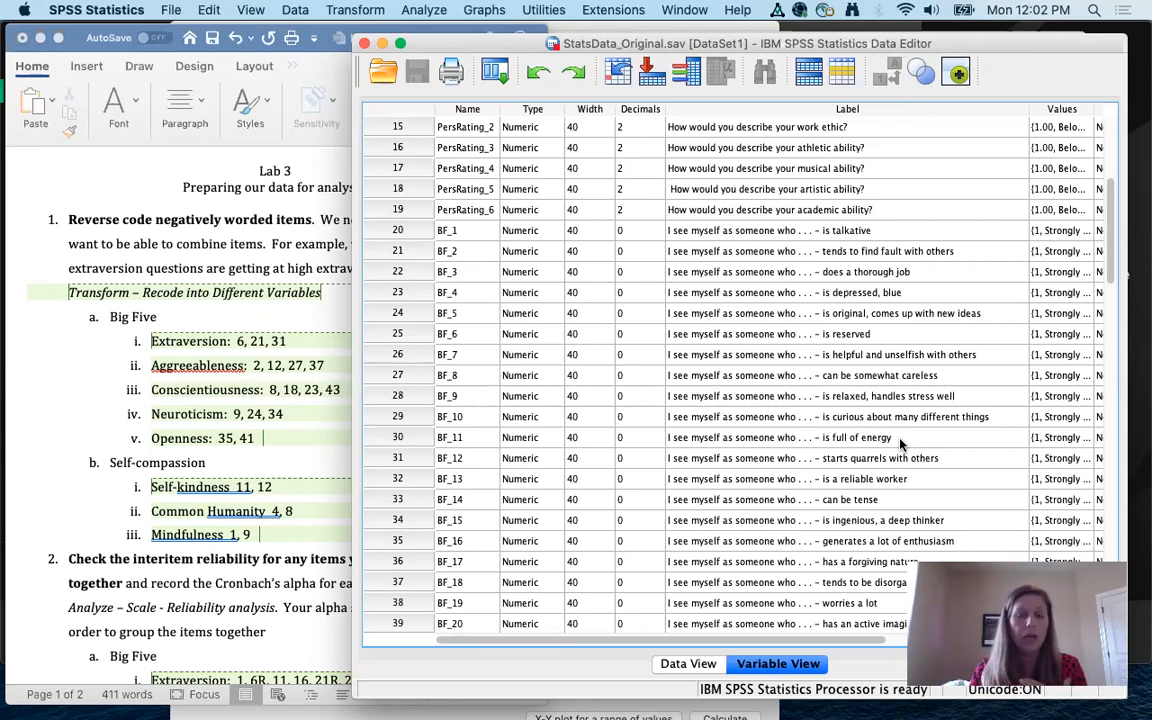
Step: Change 'Aggreeableness' to 'Agreeableness' in the Word Big Five list, then return to SPSS
click(315, 327)
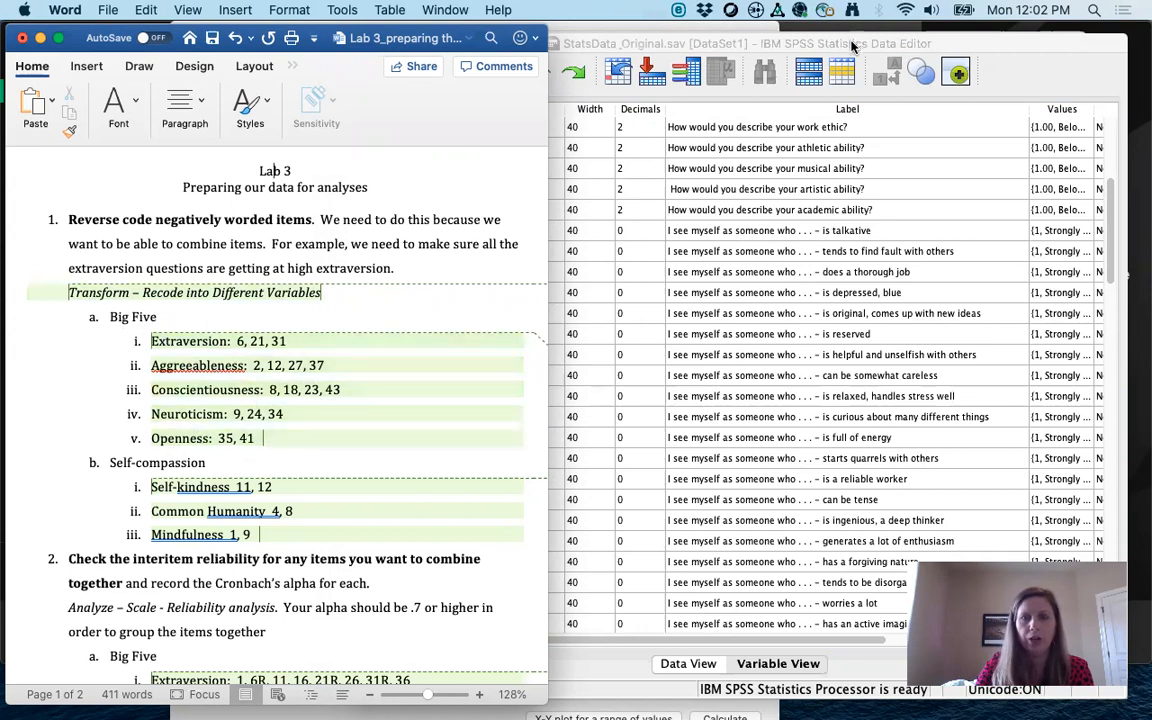
click(768, 42)
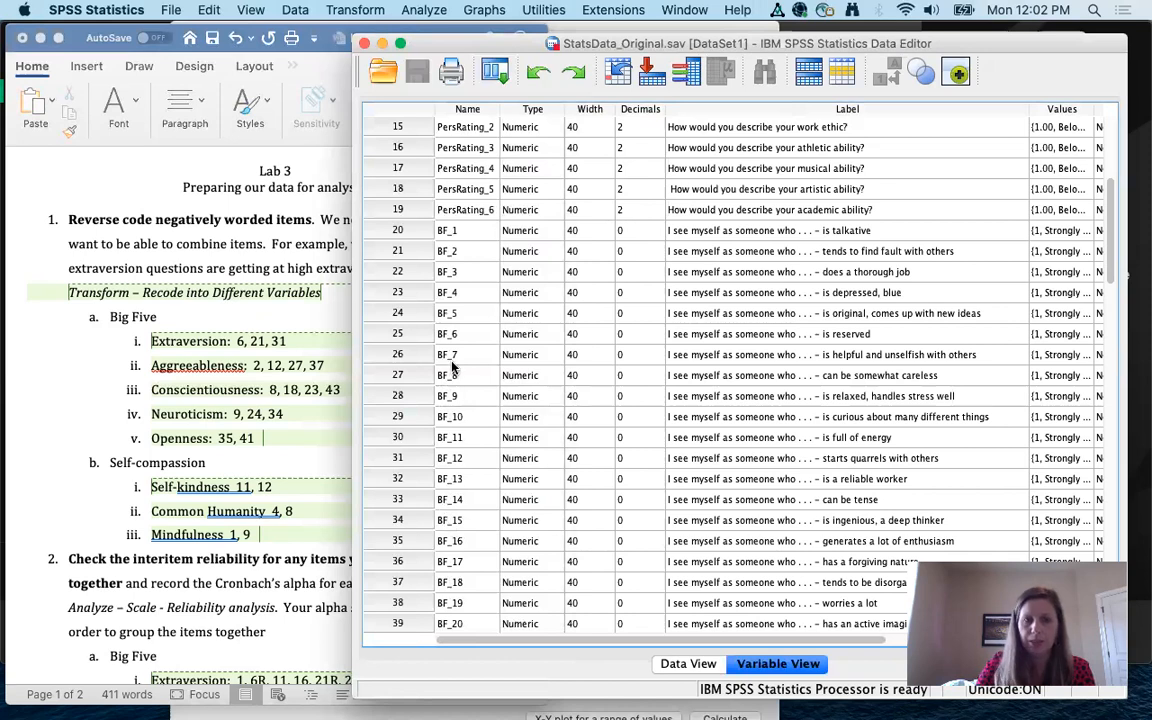
click(158, 341)
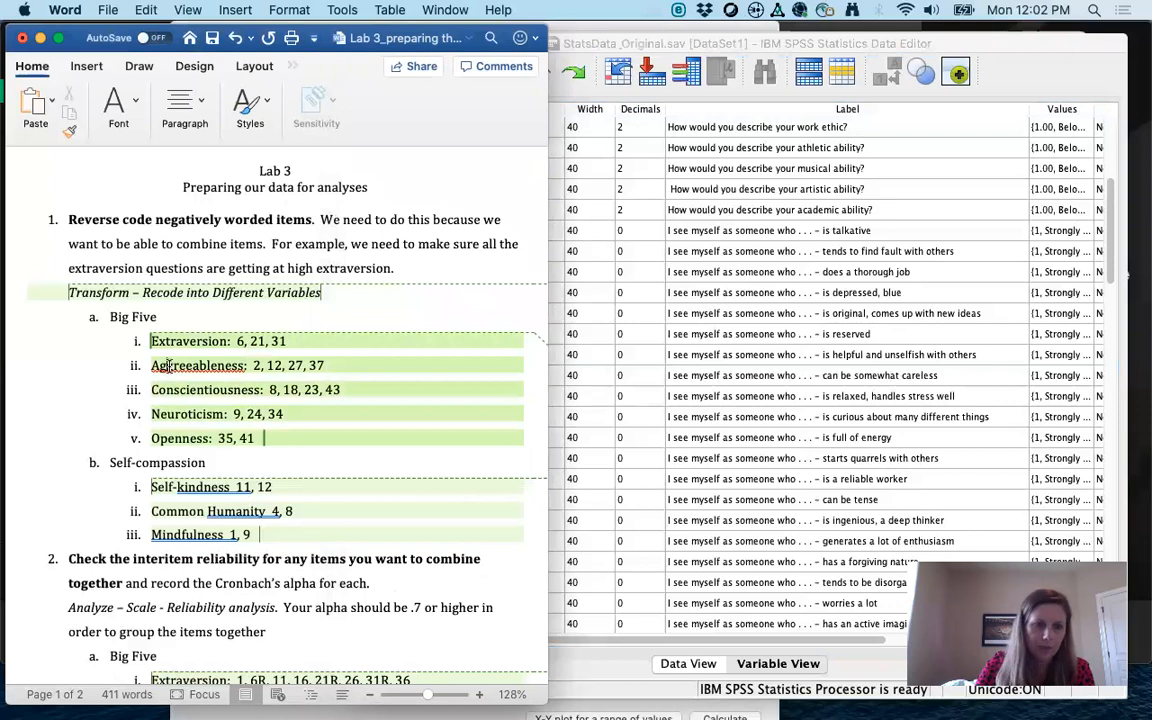
click(277, 389)
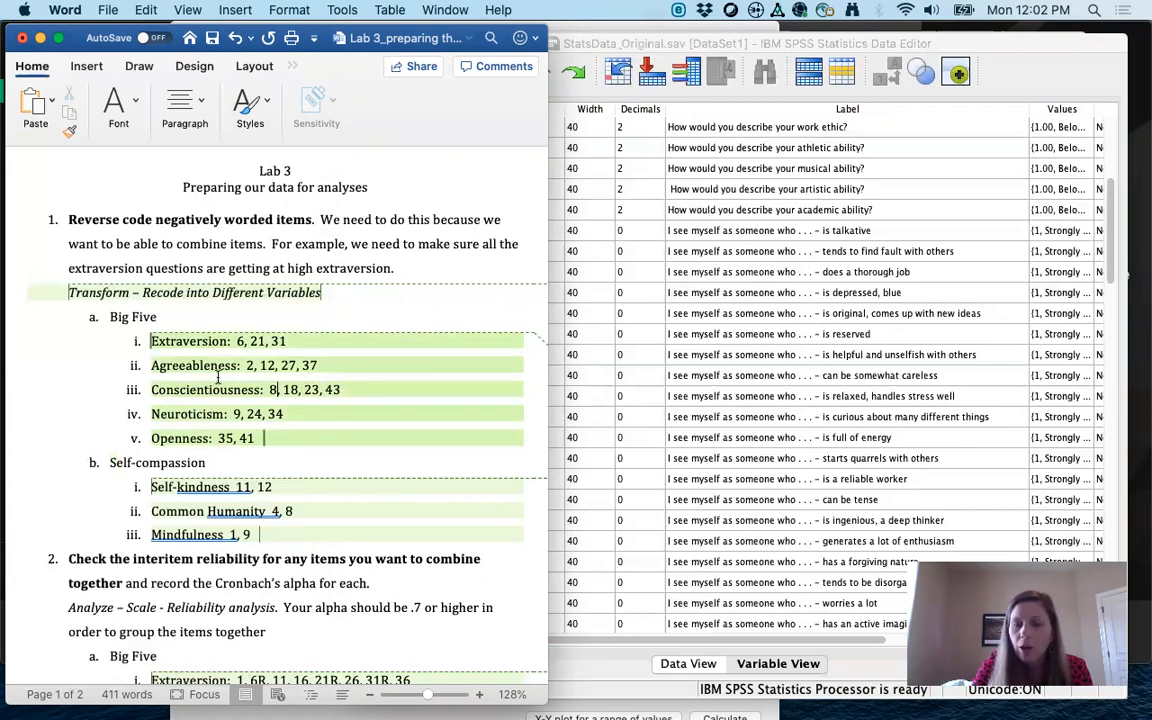
click(276, 388)
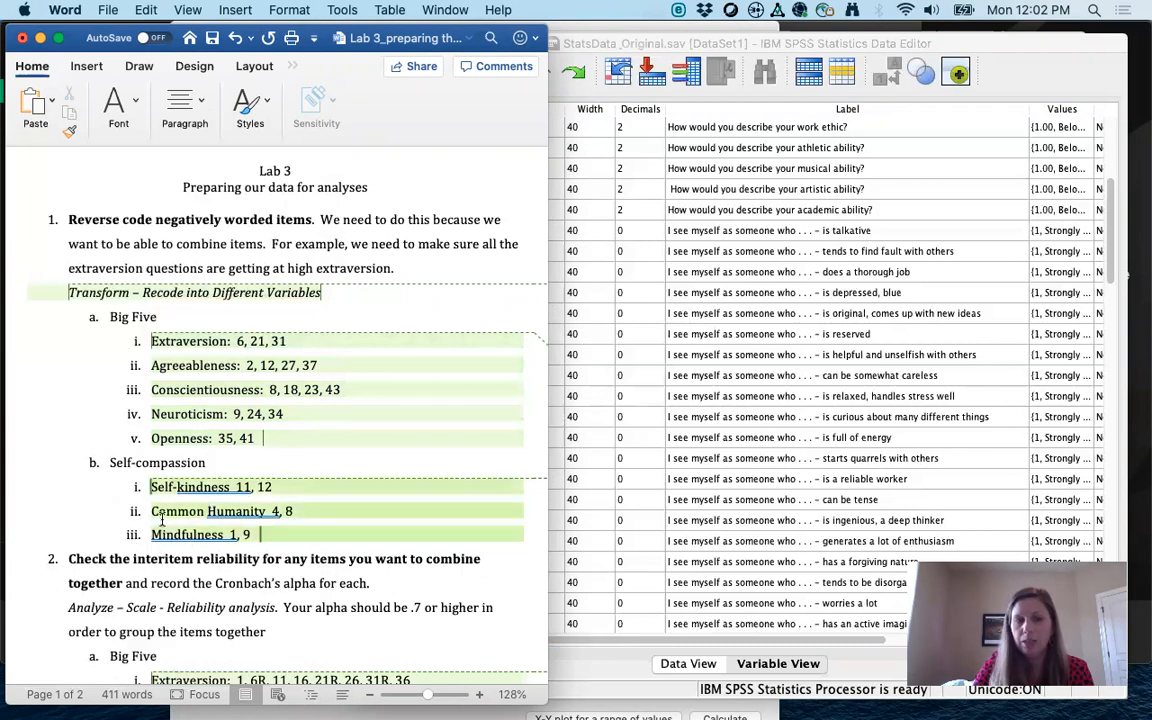
click(599, 476)
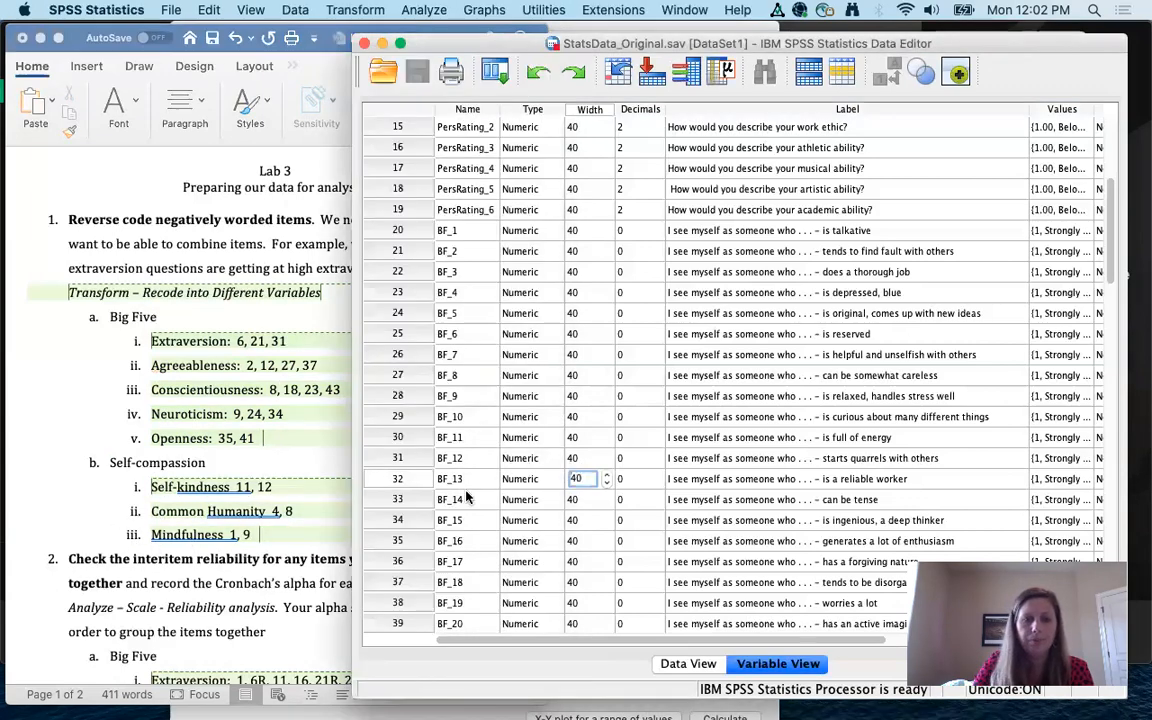
scroll(466, 497, down, 5)
scroll(466, 497, down, 8)
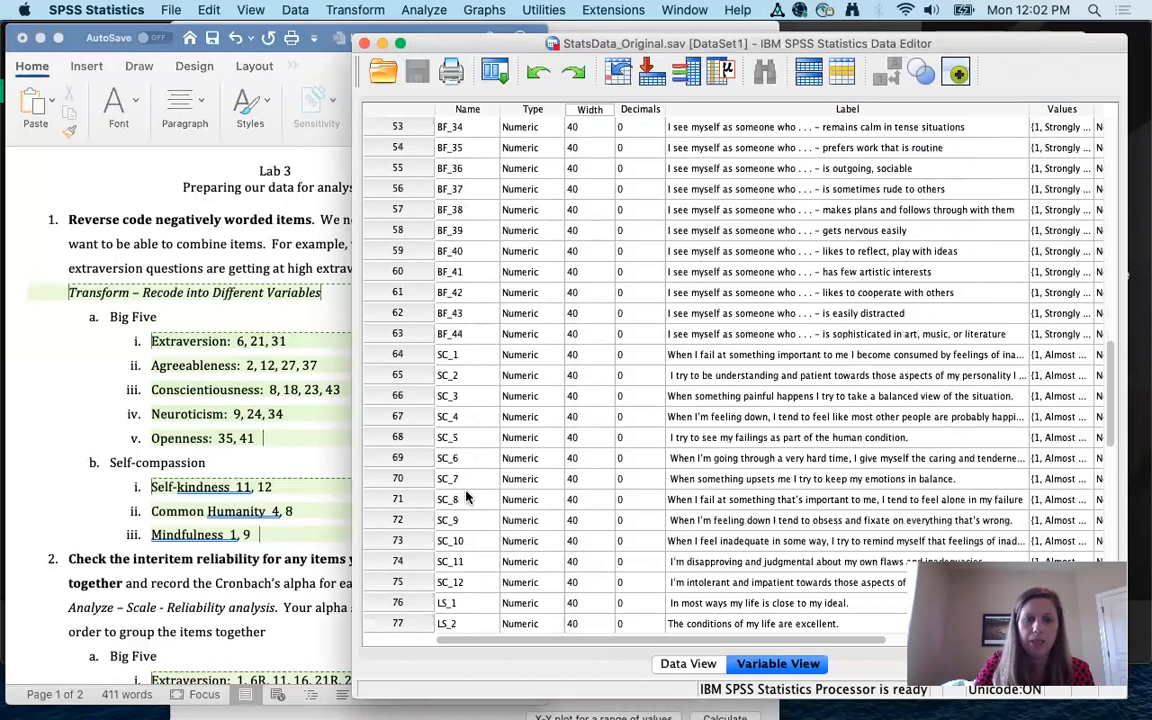
scroll(466, 497, down, 1)
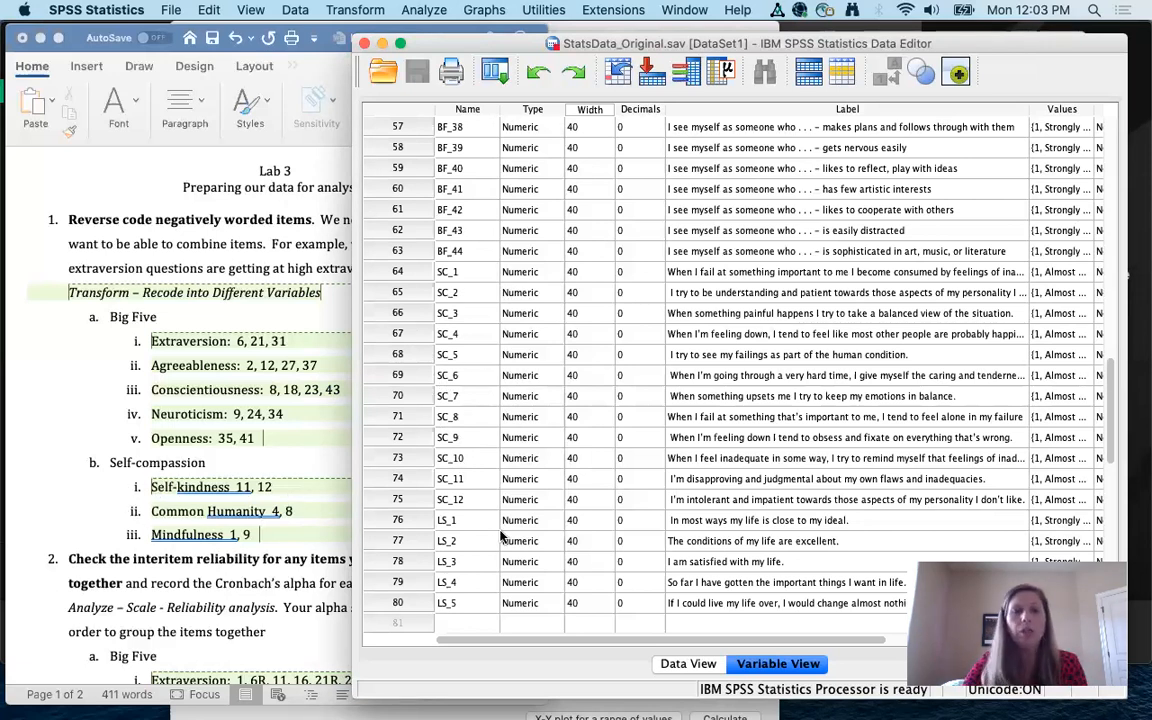
scroll(493, 568, down, 5)
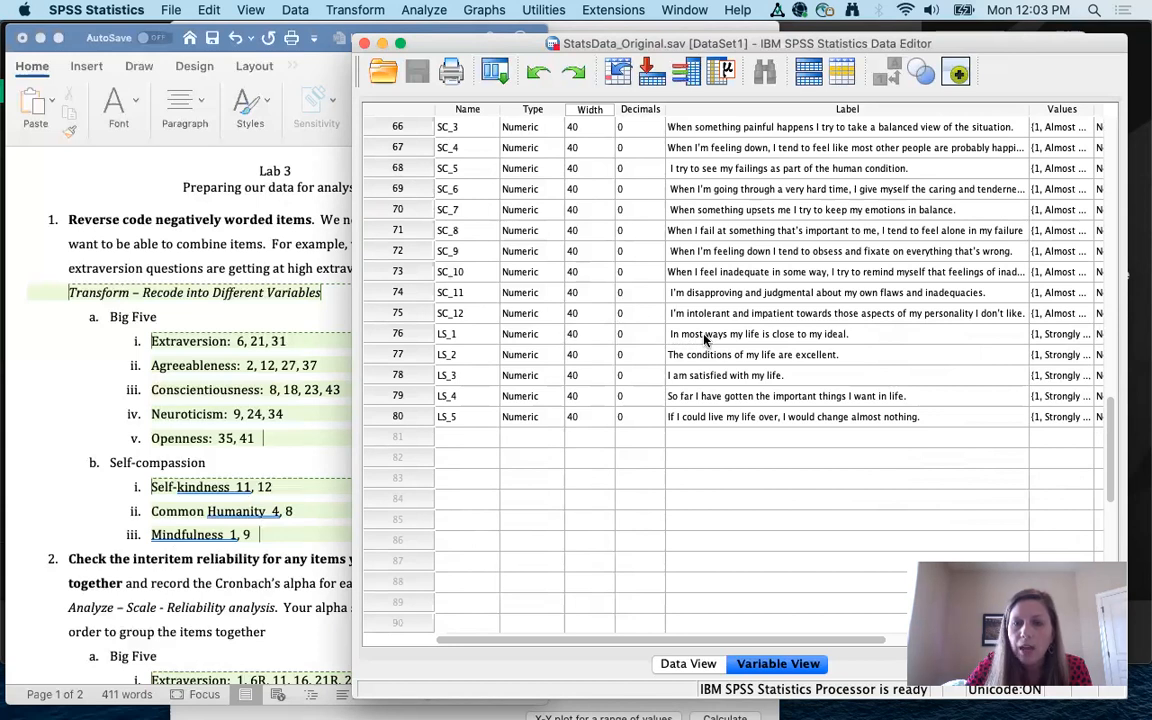
click(1058, 334)
click(1083, 334)
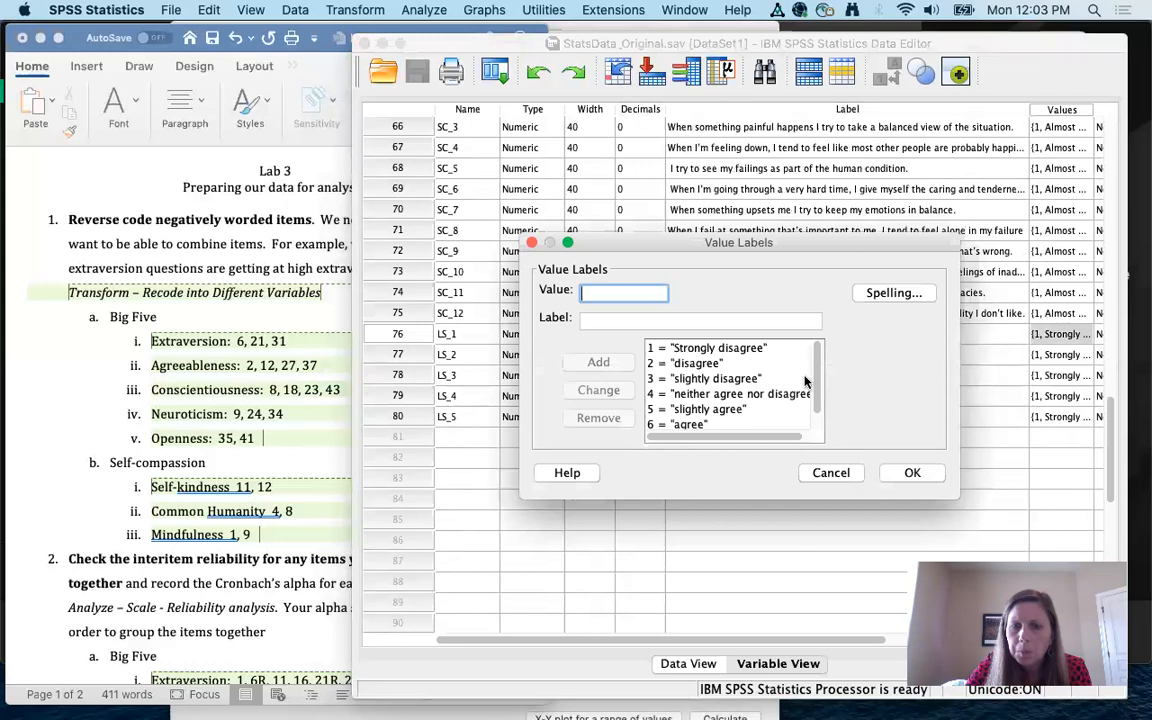
scroll(805, 382, down, 1)
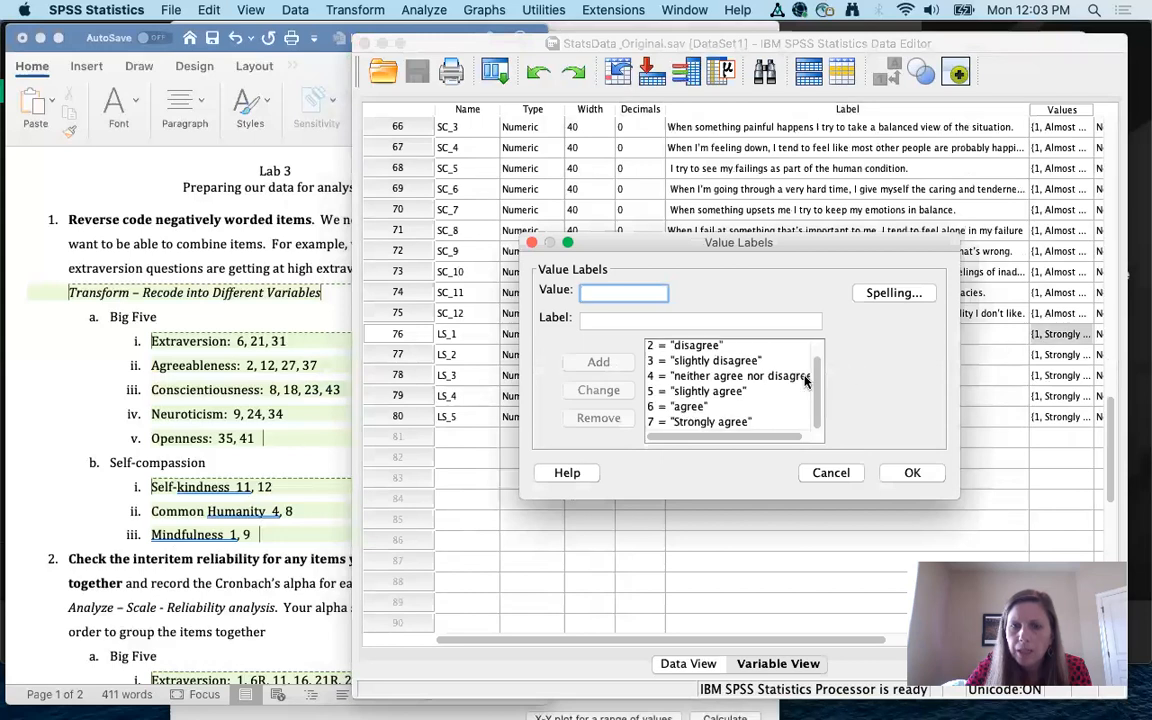
click(908, 473)
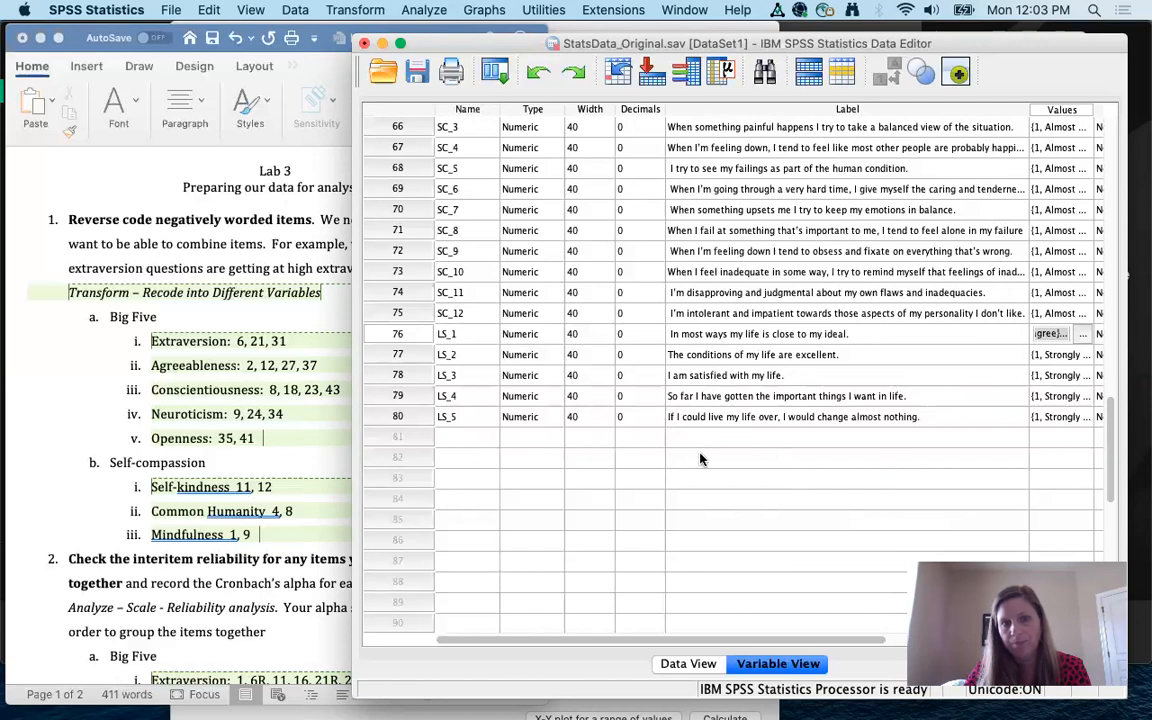
click(199, 438)
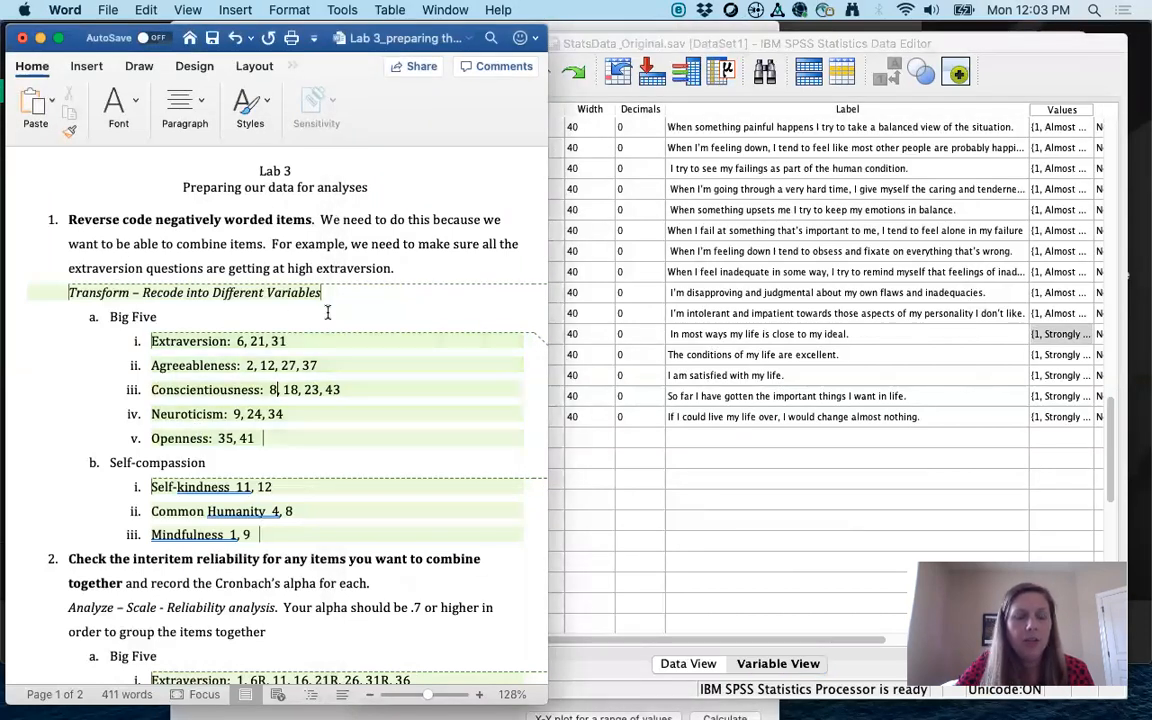
Step: Scroll across the Lab 3 instructions to read the margin comments on reverse-coding items
scroll(327, 313, right, 5)
scroll(327, 313, right, 6)
scroll(327, 313, up, 1)
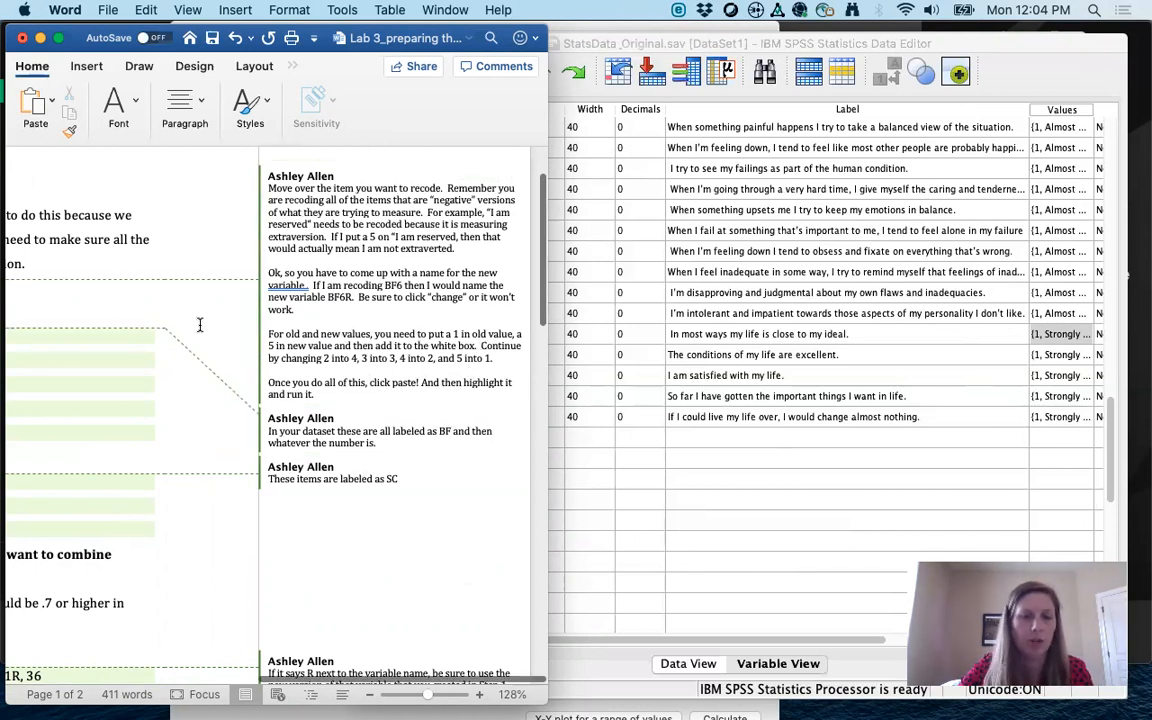
scroll(200, 325, left, 10)
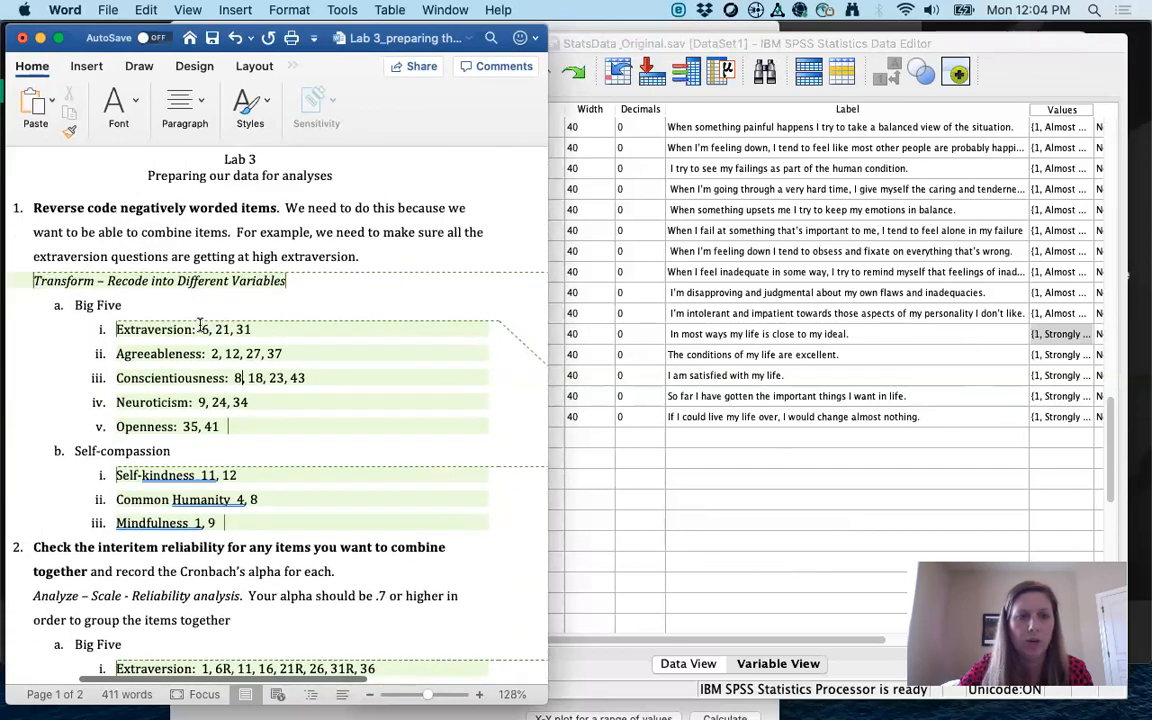
scroll(200, 325, right, 10)
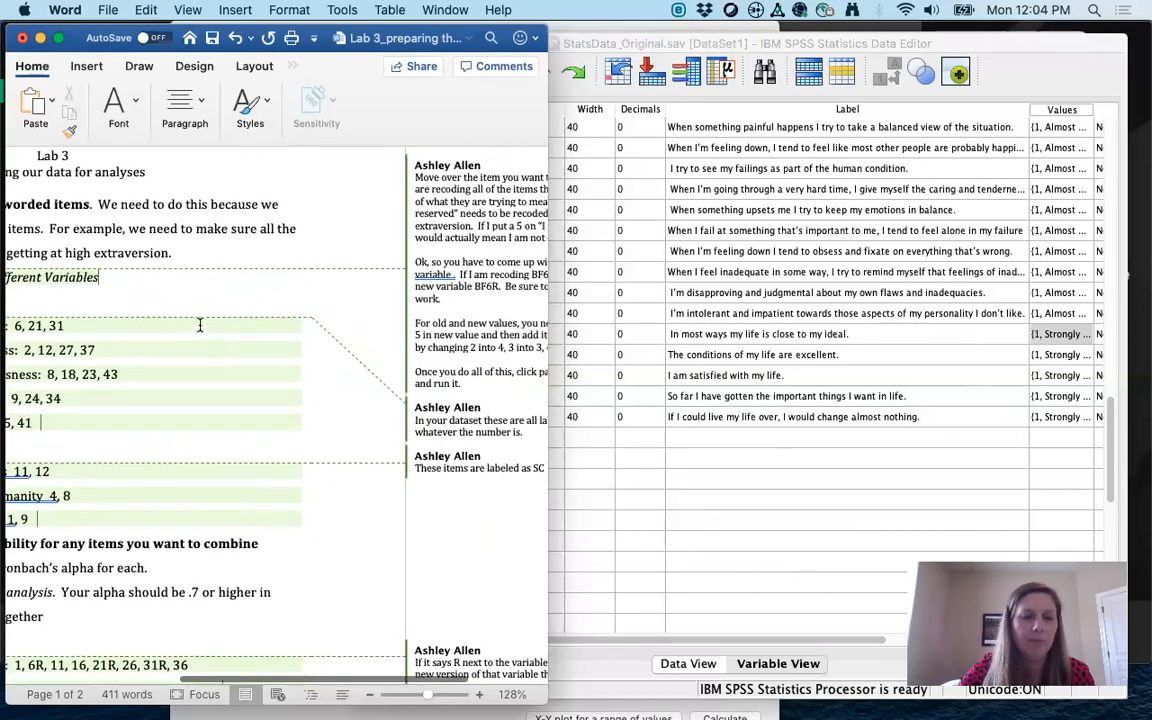
scroll(200, 325, left, 10)
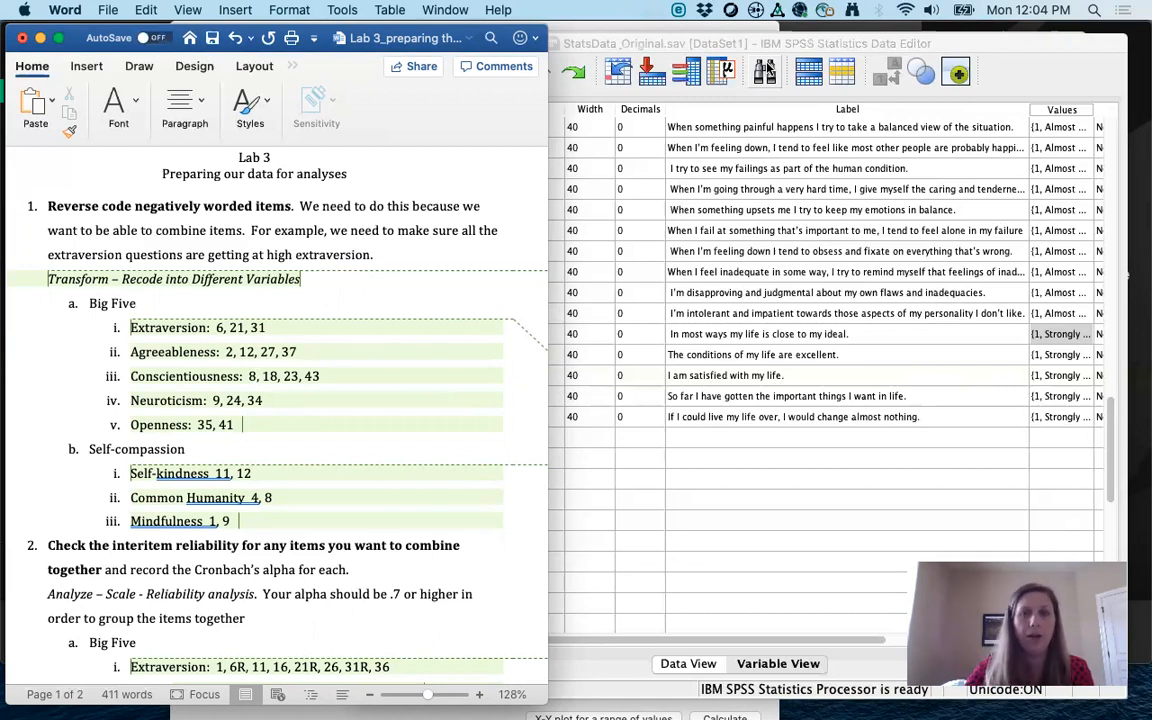
Step: Bring the SPSS Data Editor forward and choose Transform > Recode into Different Variables
click(745, 43)
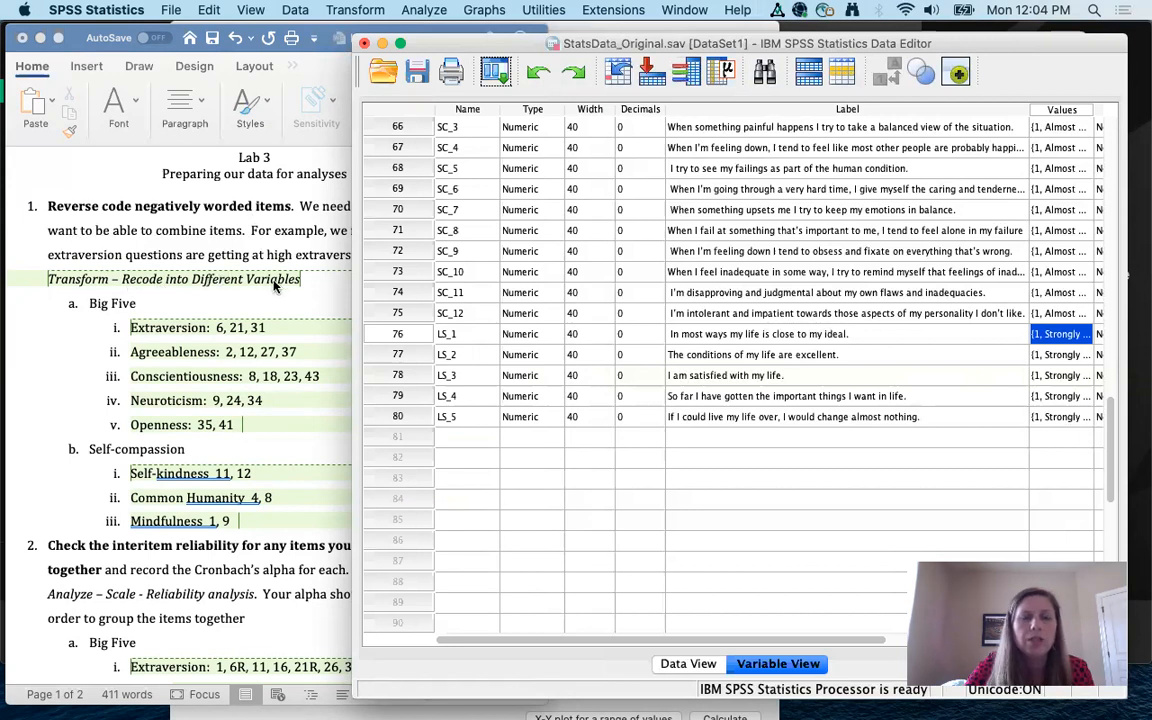
click(352, 11)
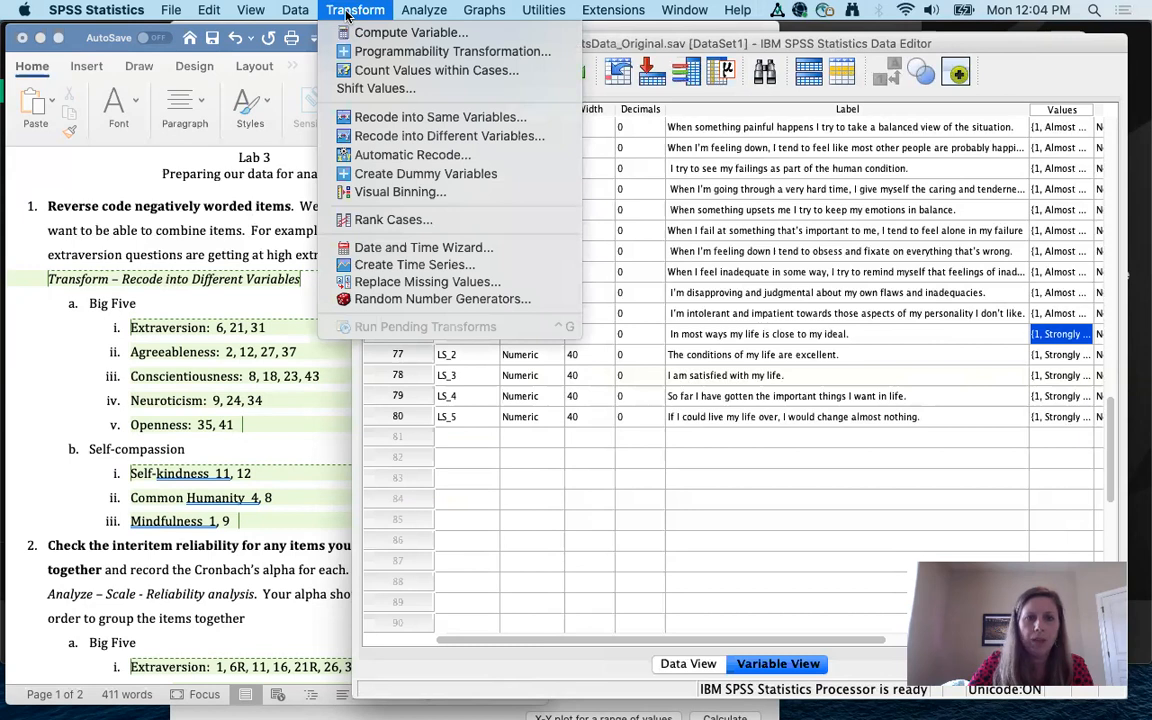
click(397, 140)
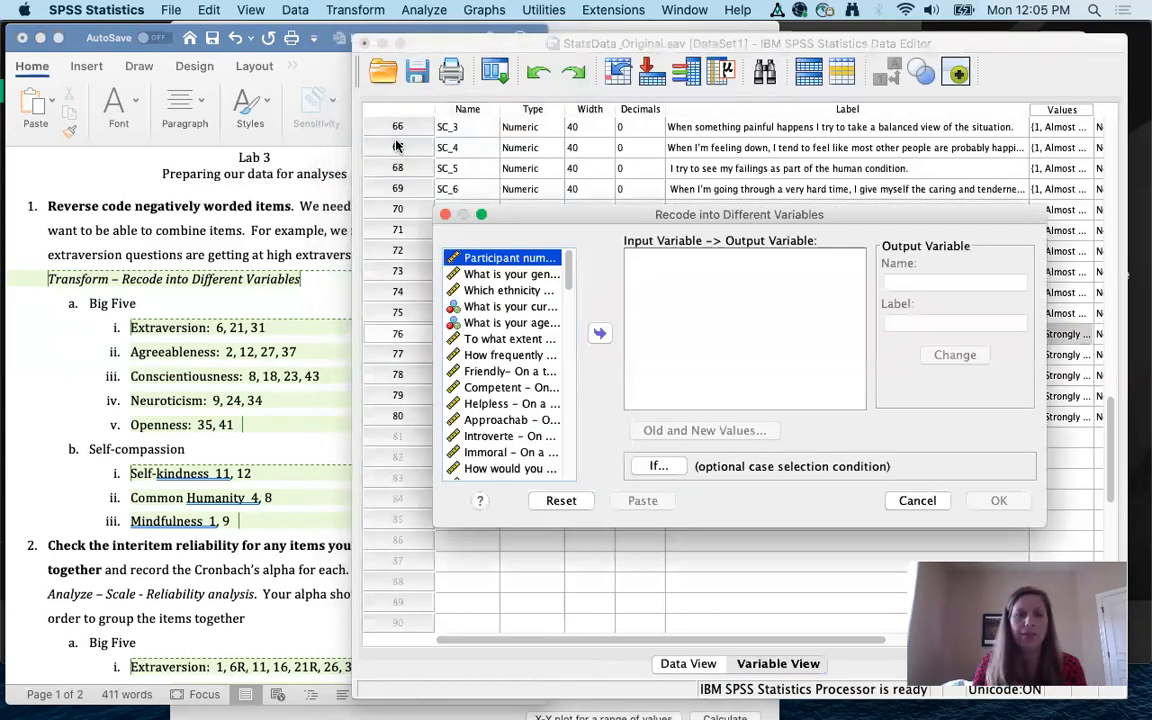
Step: Show variable names instead of labels in the recode list and enlarge the dialog
right_click(472, 270)
click(496, 278)
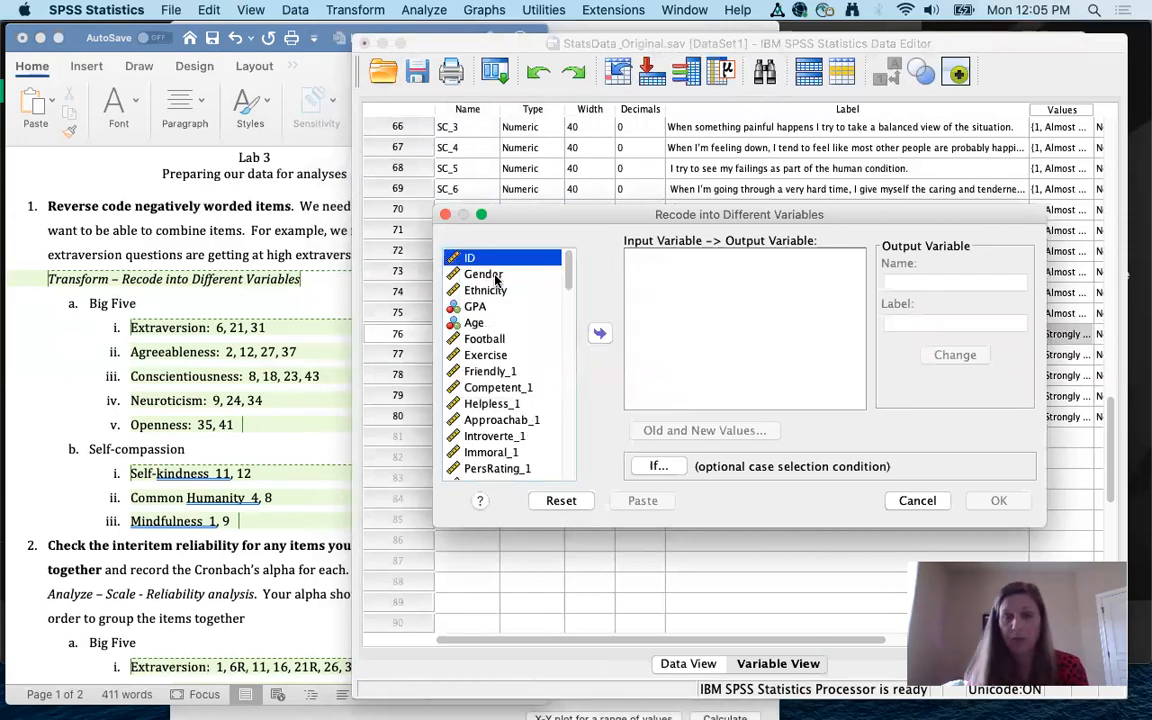
drag(565, 214, 498, 109)
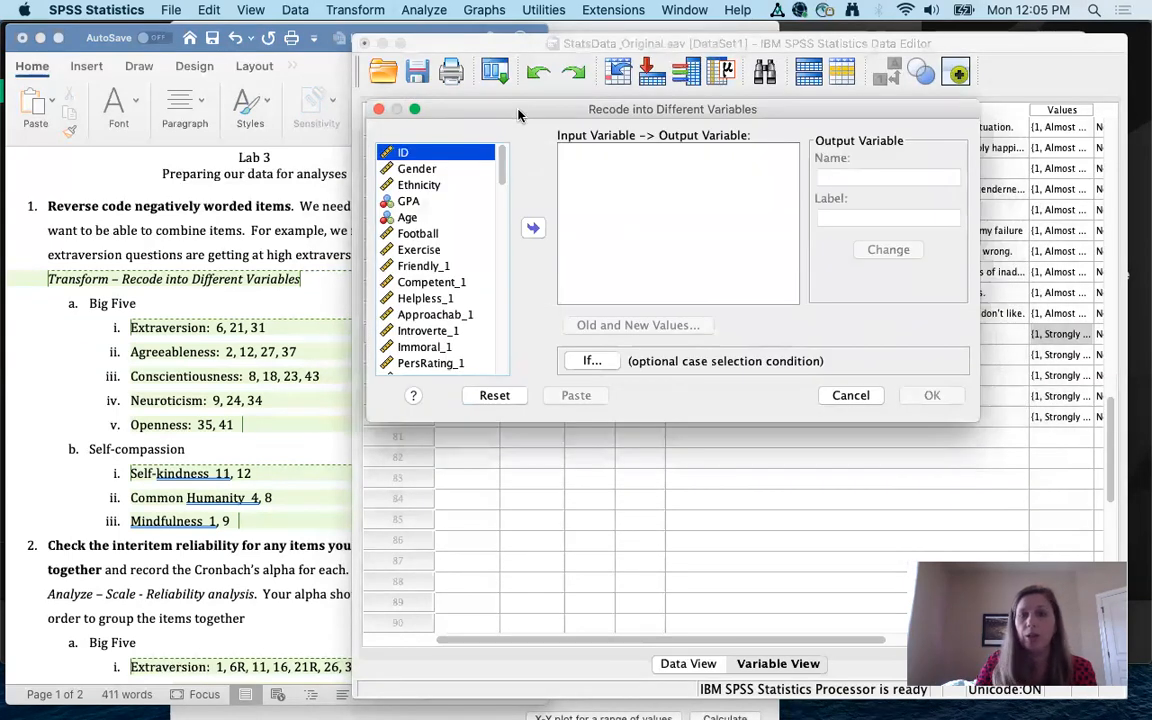
drag(1027, 502, 1080, 550)
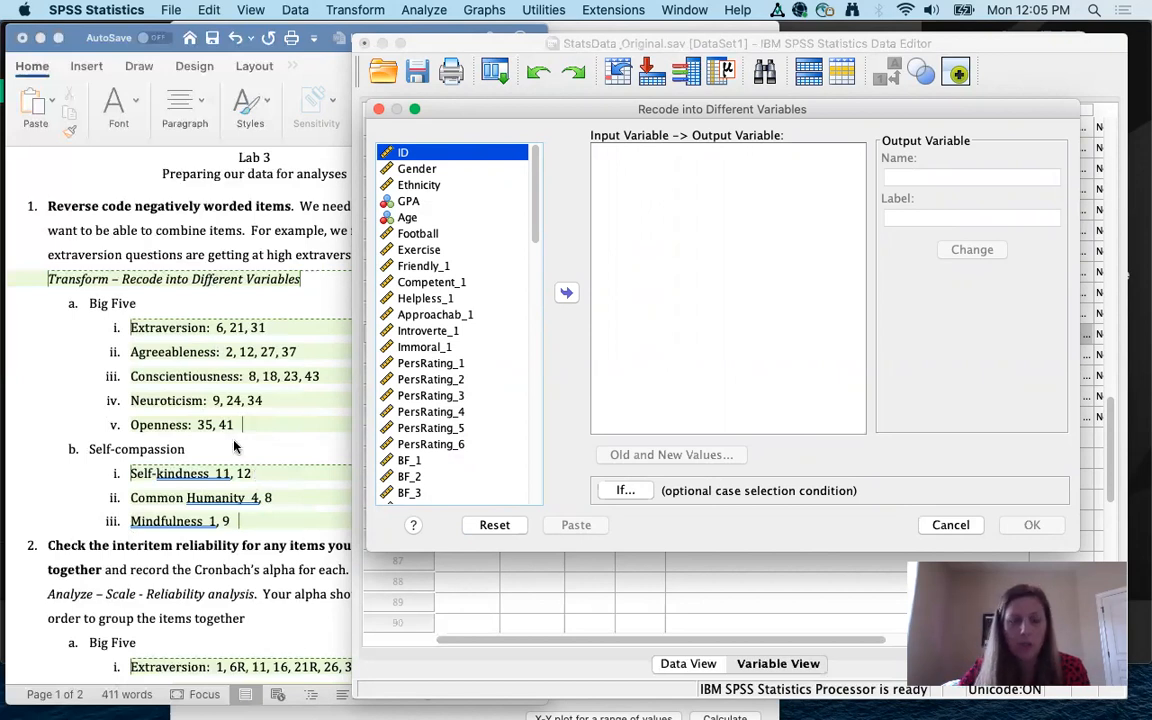
Step: Move BF_6, BF_21 and BF_31 into the Input -> Output Variable box
click(401, 277)
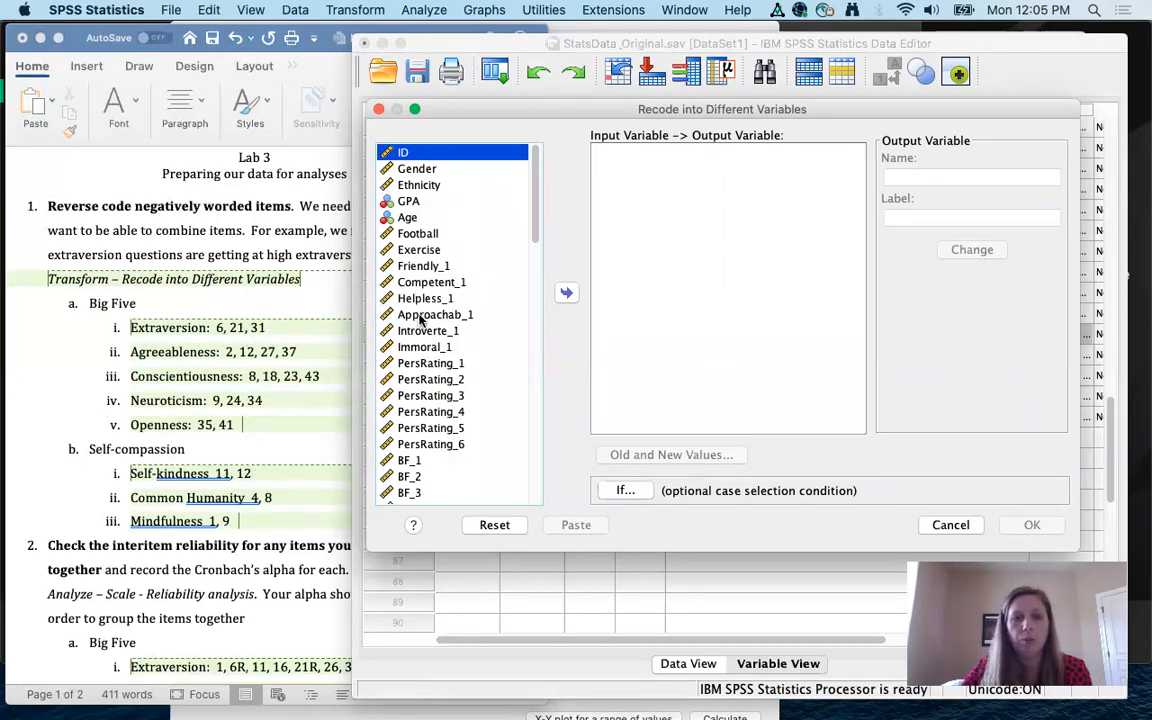
scroll(420, 318, down, 3)
scroll(420, 318, down, 2)
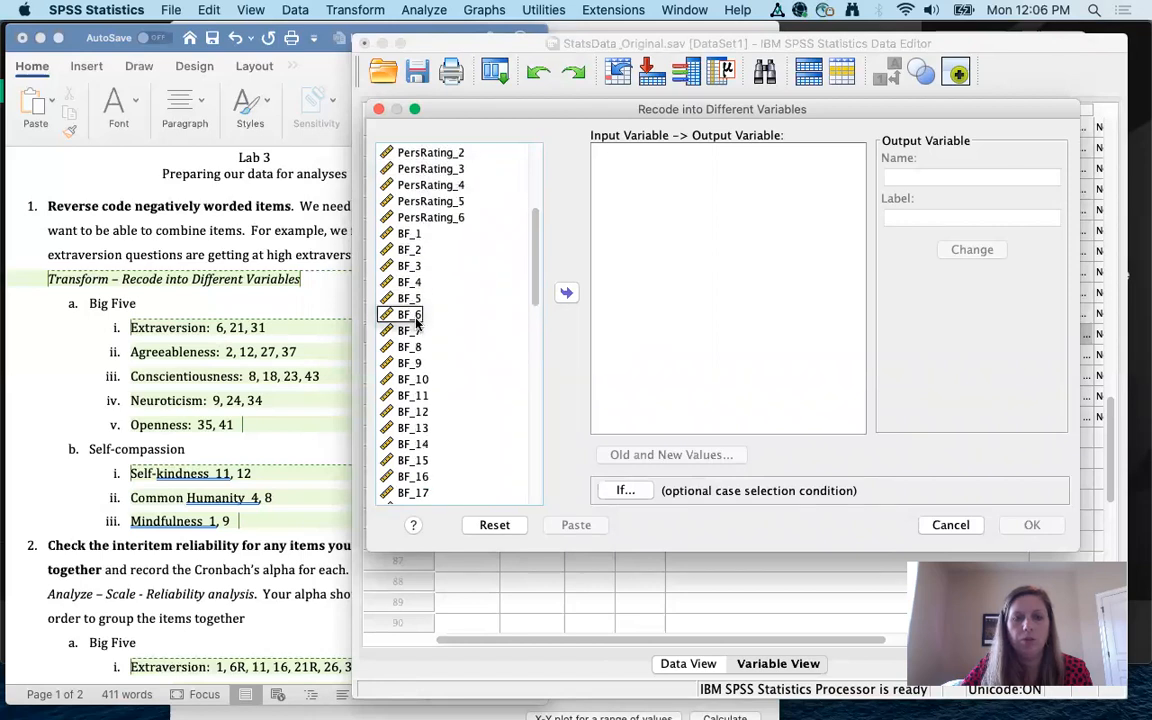
click(415, 317)
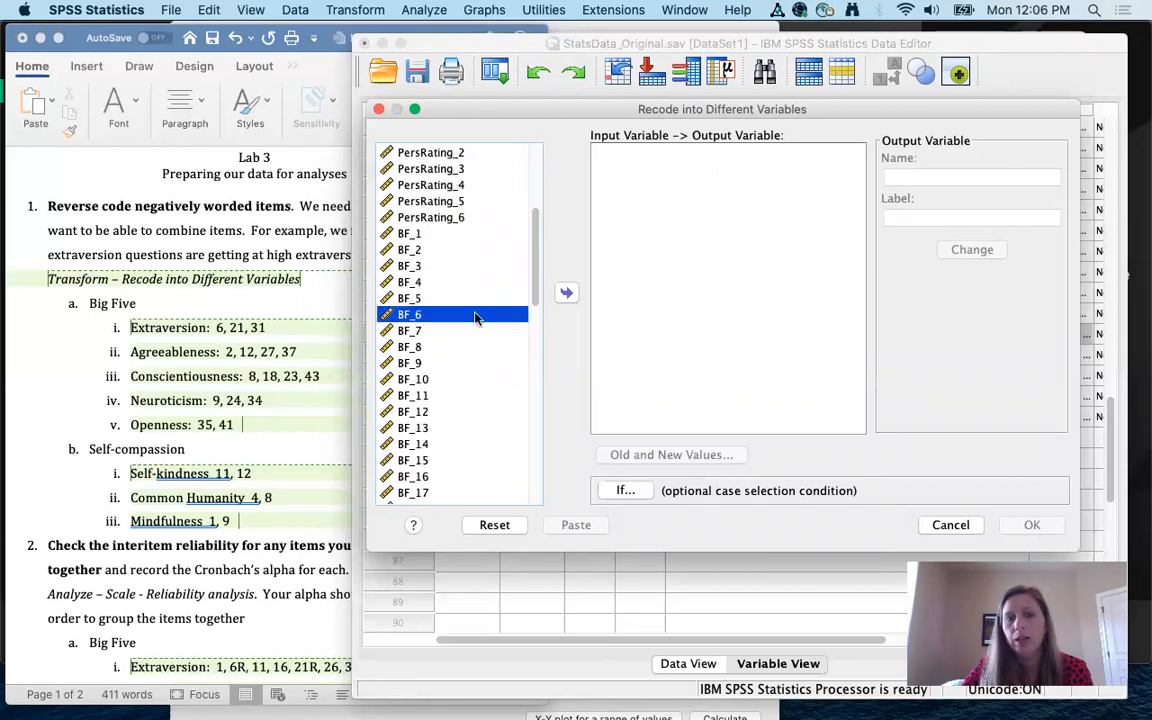
click(566, 295)
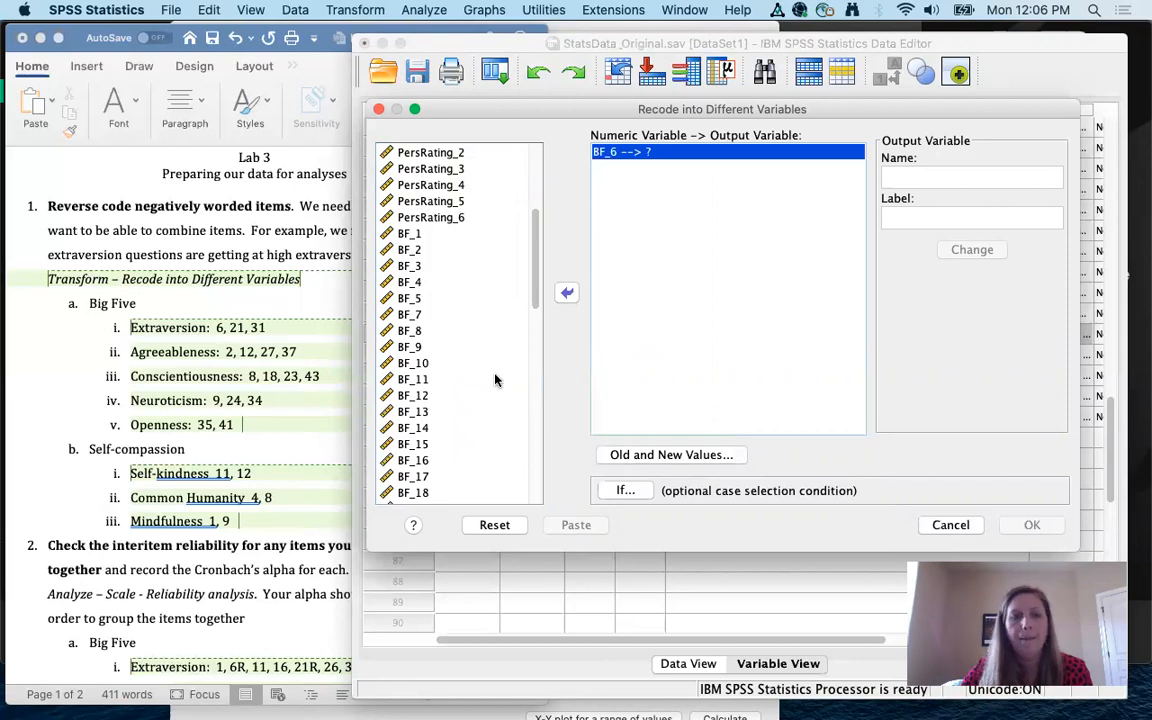
scroll(494, 380, down, 2)
click(413, 461)
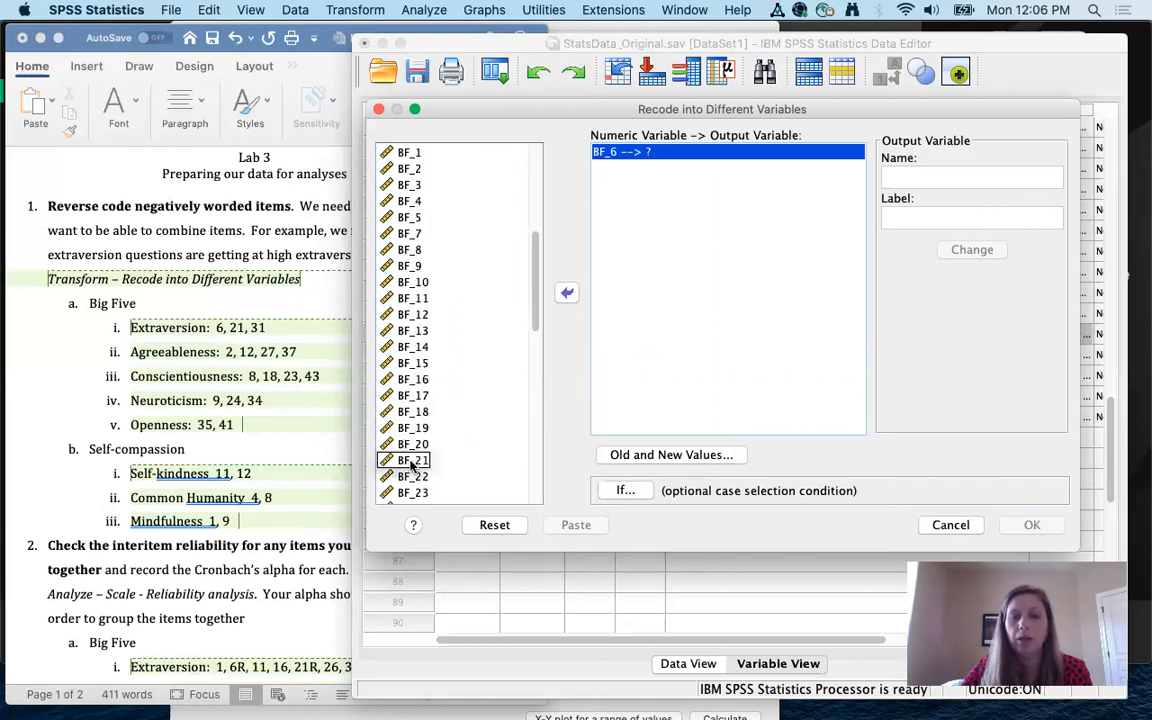
double_click(413, 461)
scroll(511, 432, down, 3)
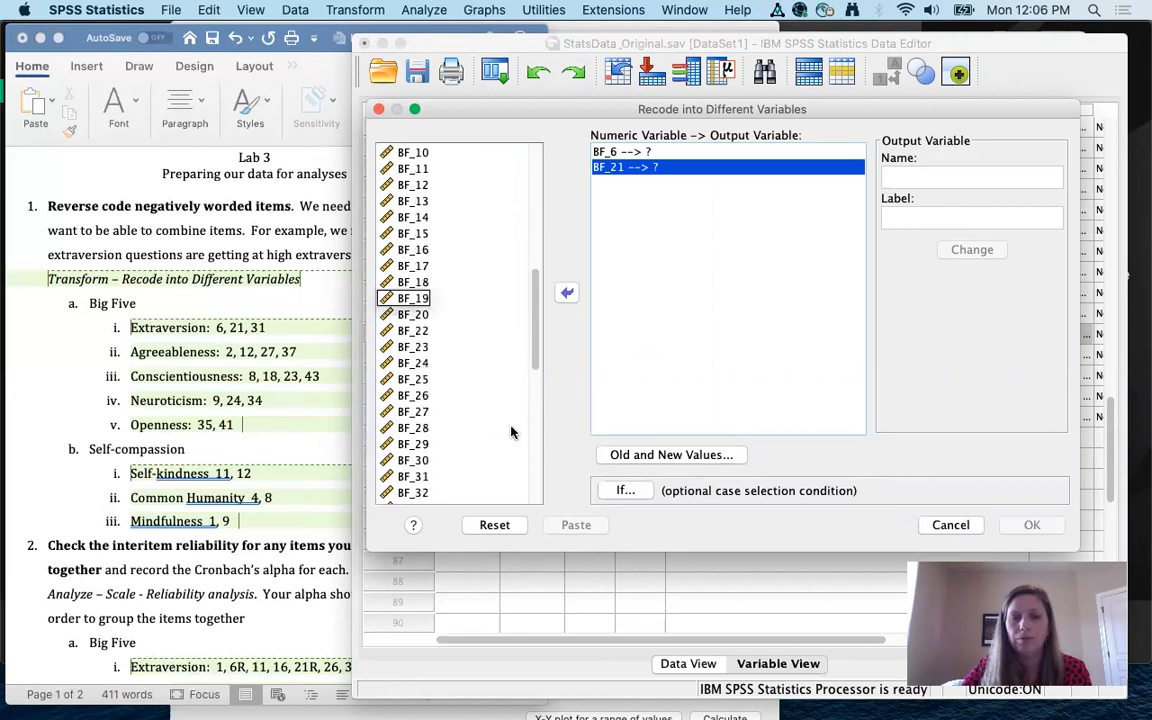
click(420, 477)
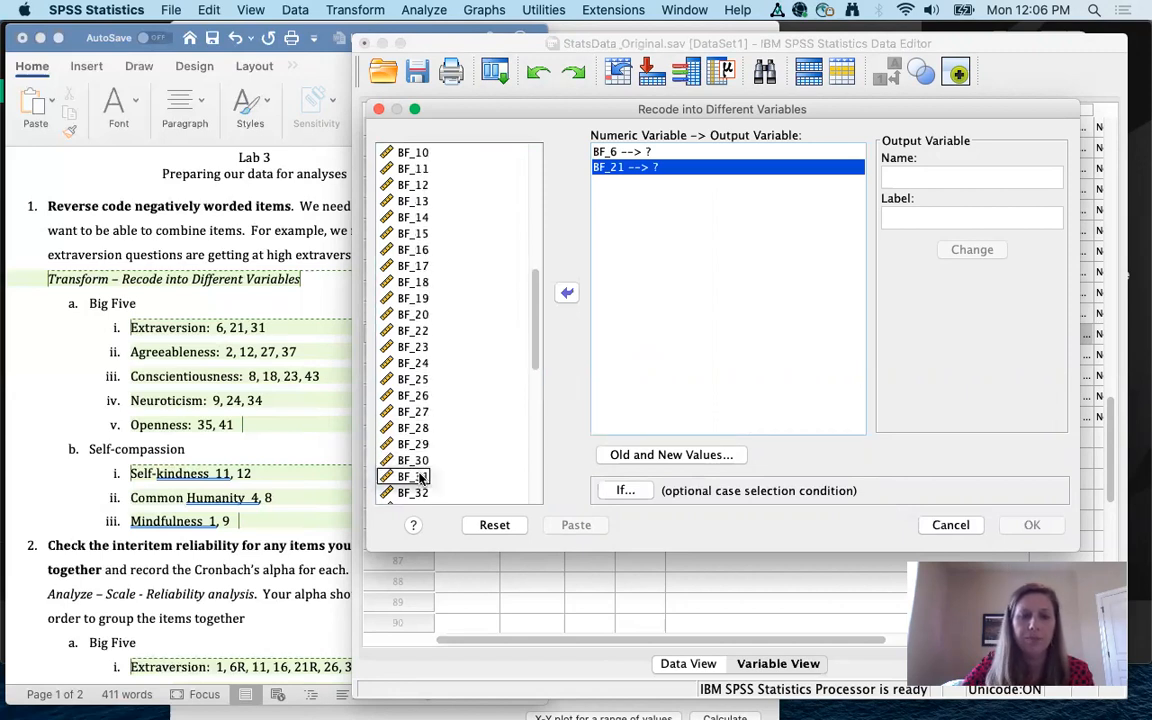
double_click(420, 477)
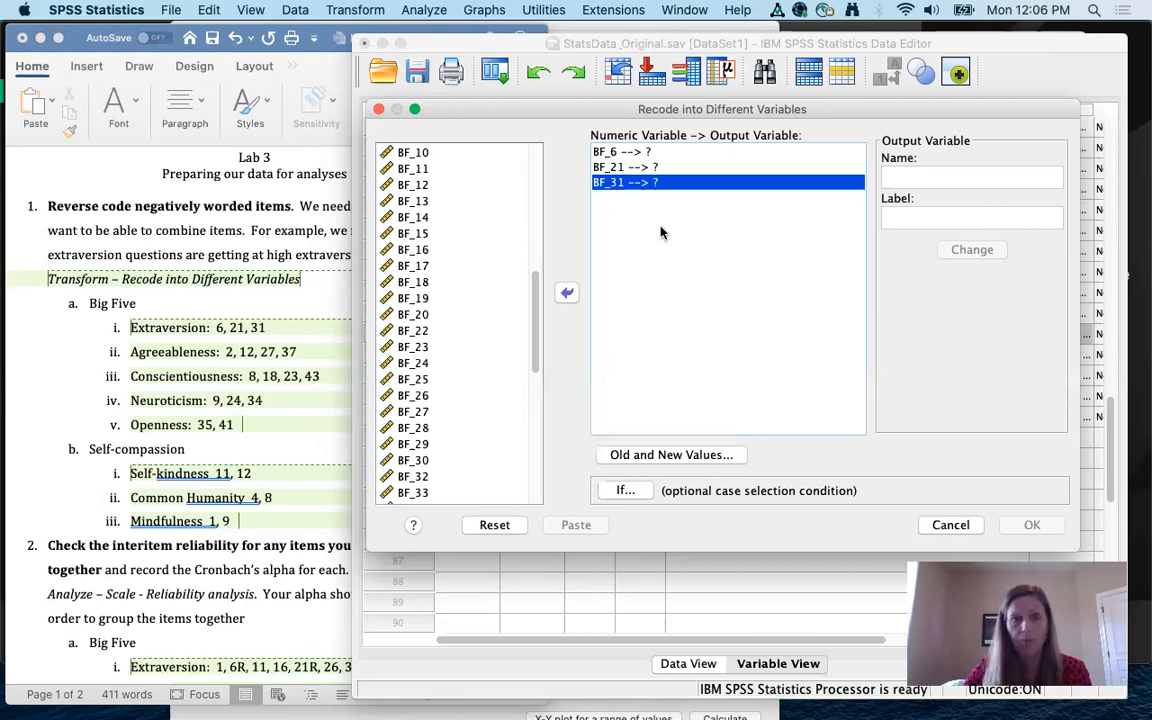
click(636, 153)
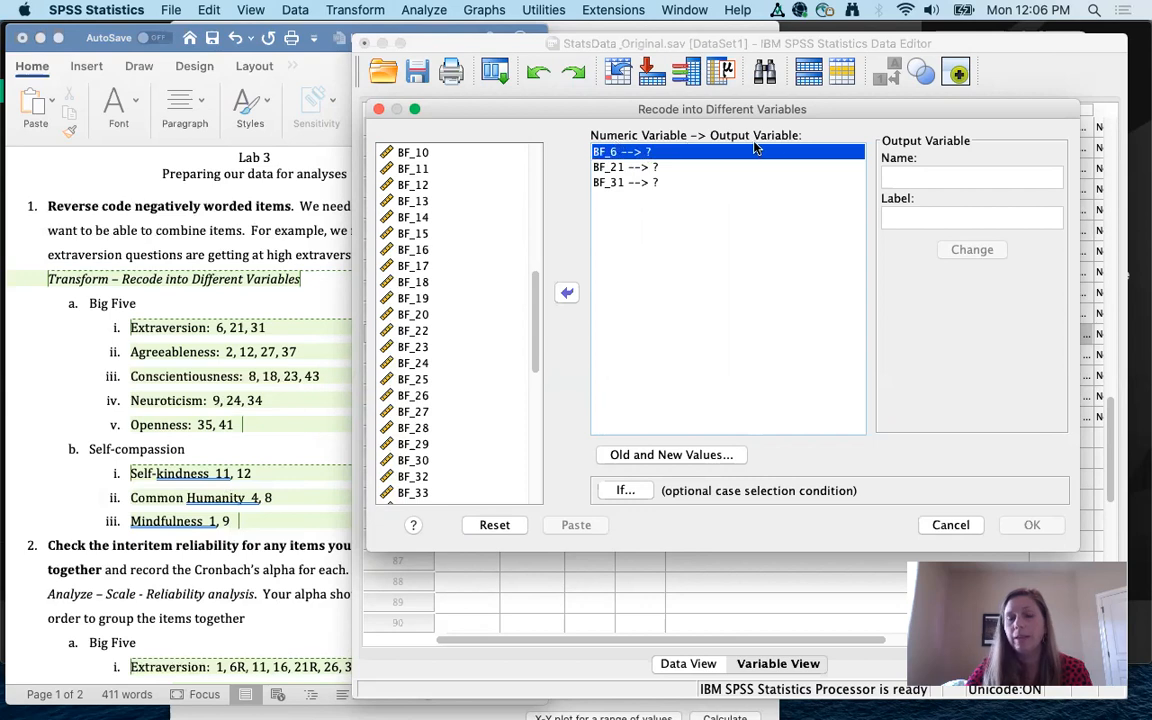
Step: Name BF_6's output variable BF_6R and apply it with Change
click(898, 176)
click(676, 151)
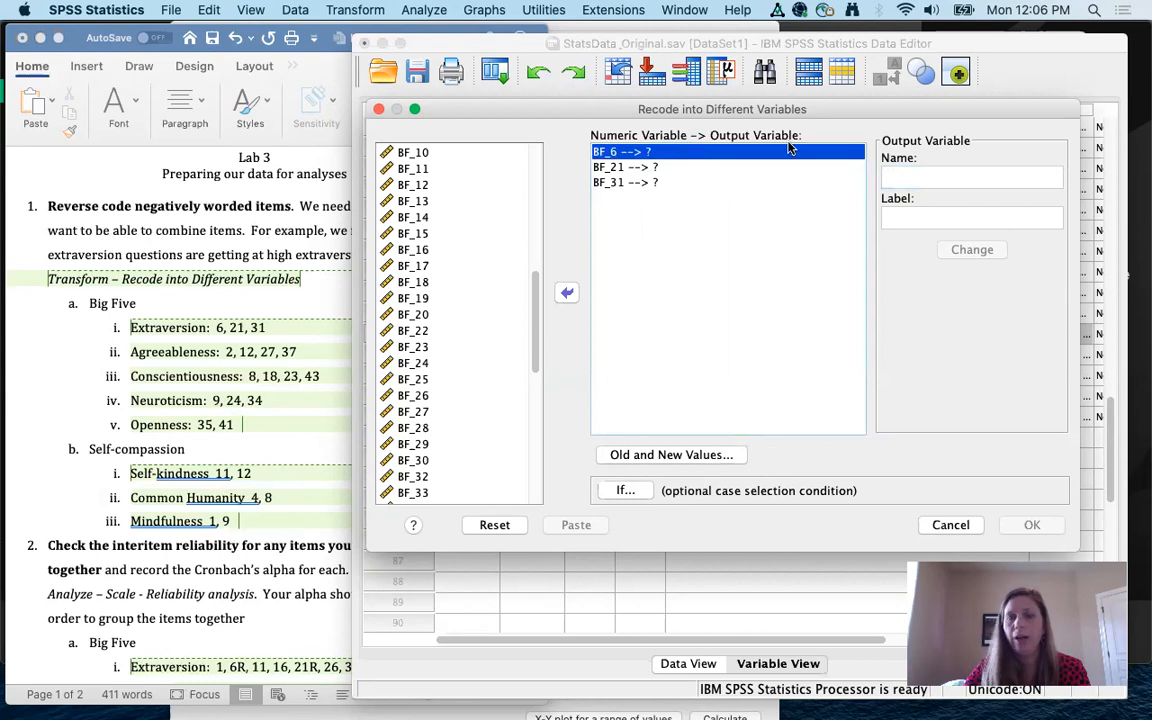
click(910, 174)
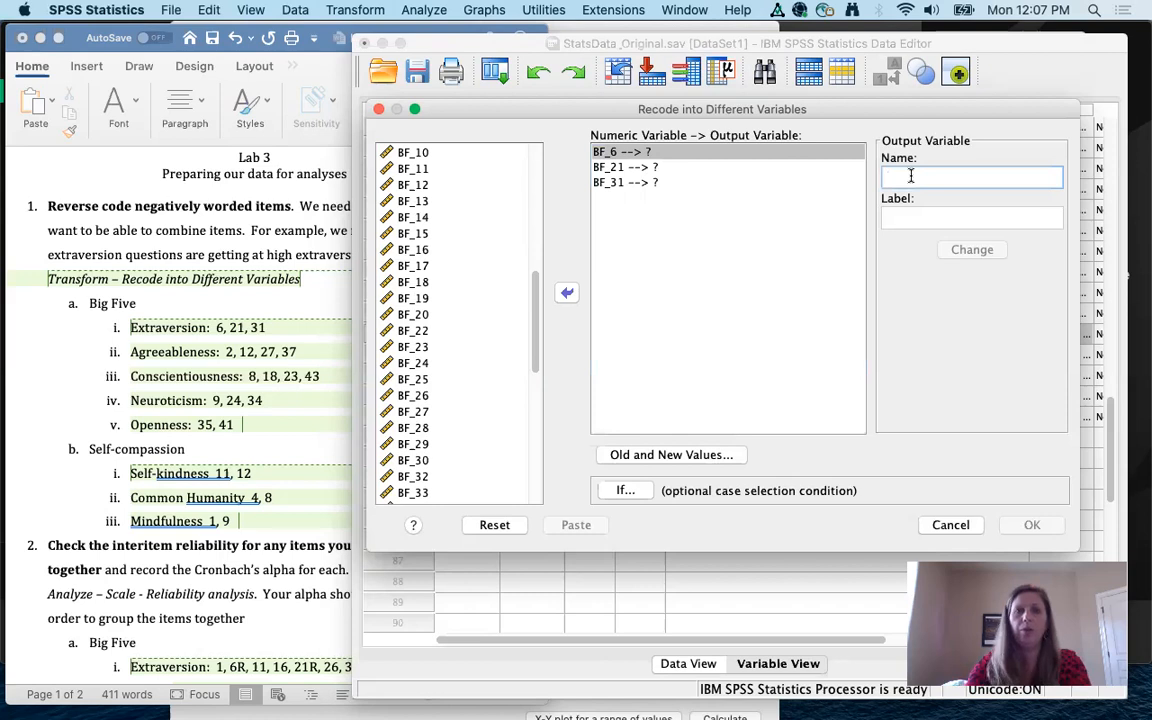
text(BF_6R)
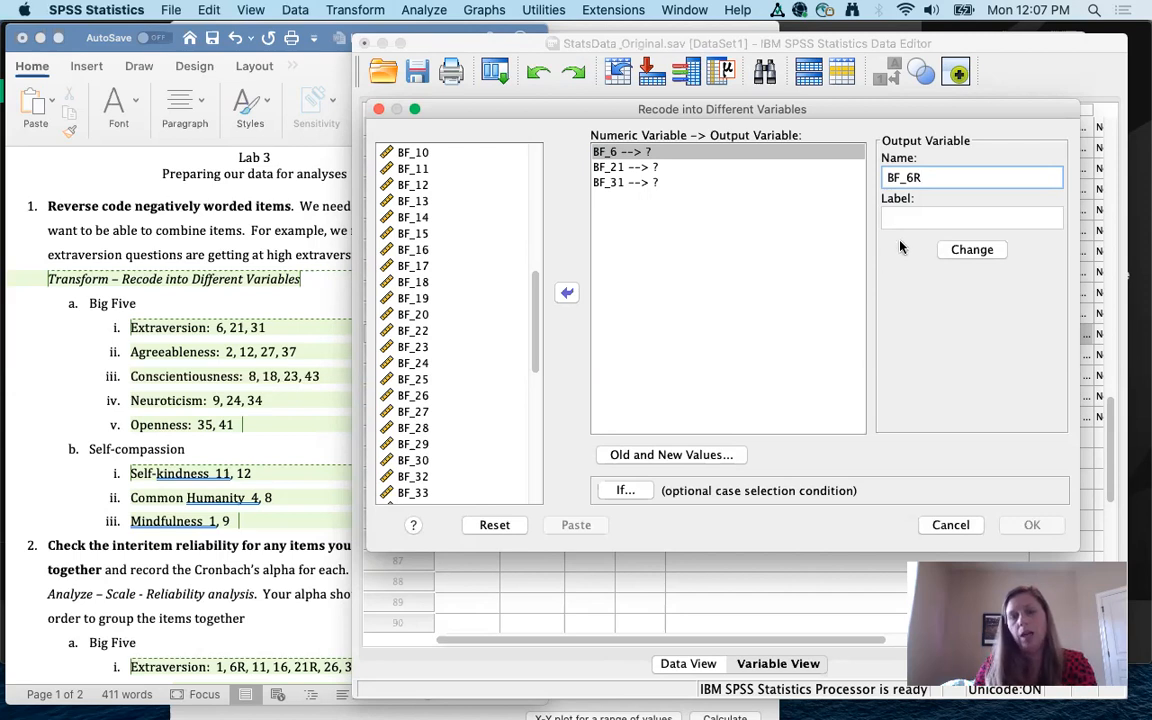
click(905, 217)
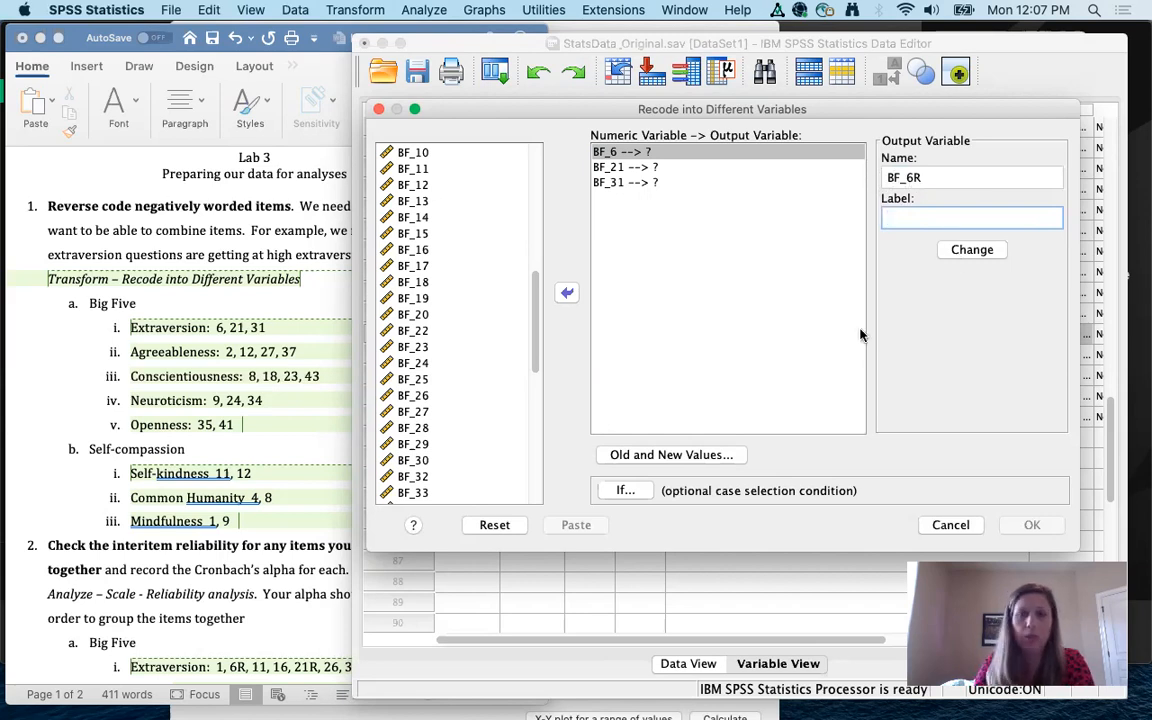
click(967, 254)
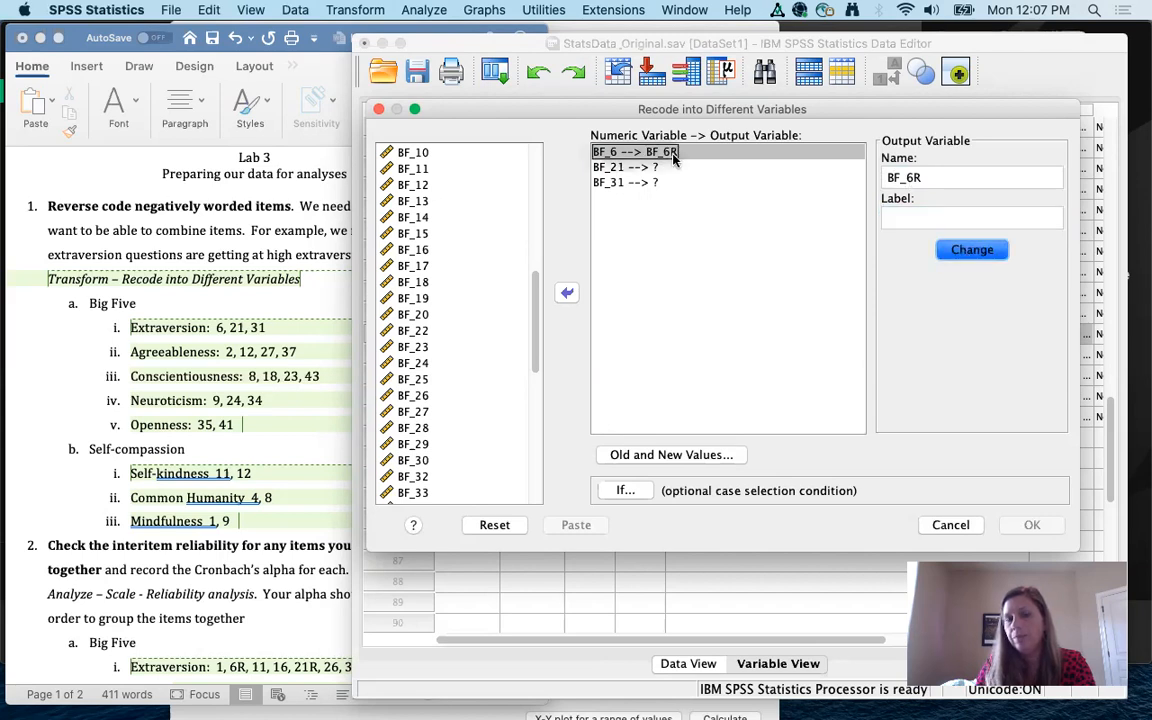
Step: Name the outputs of BF_21 and BF_31 as BF_21R and BF_31R
click(608, 168)
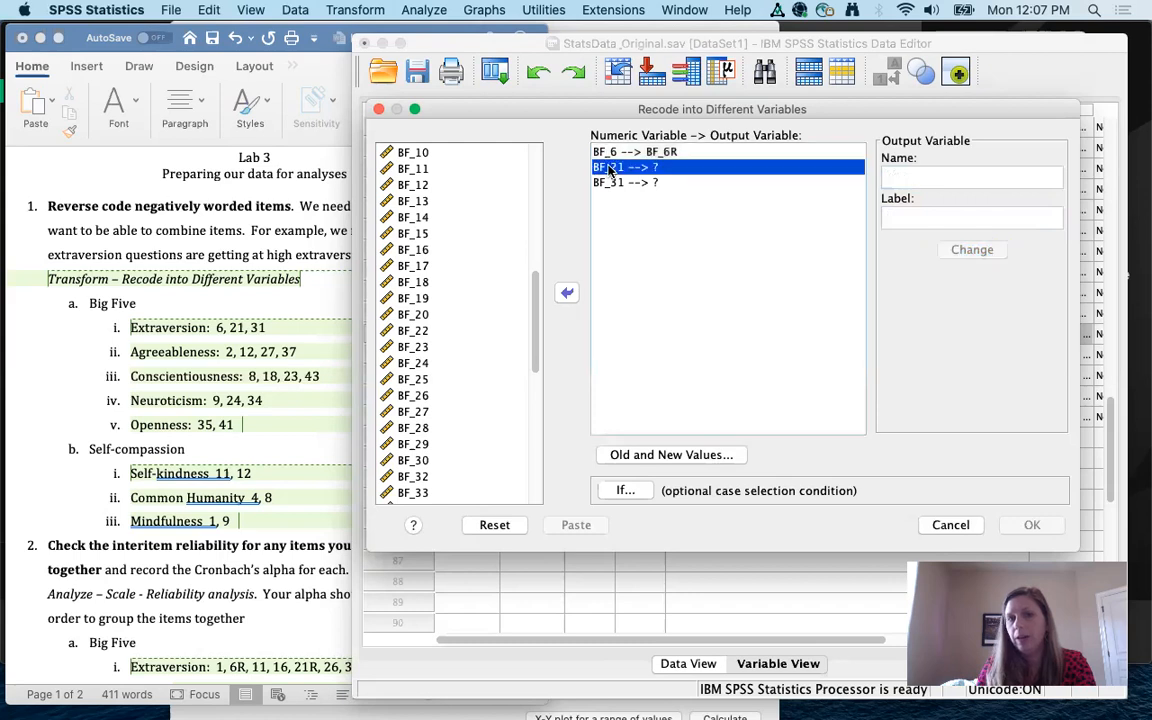
click(916, 176)
text(B)
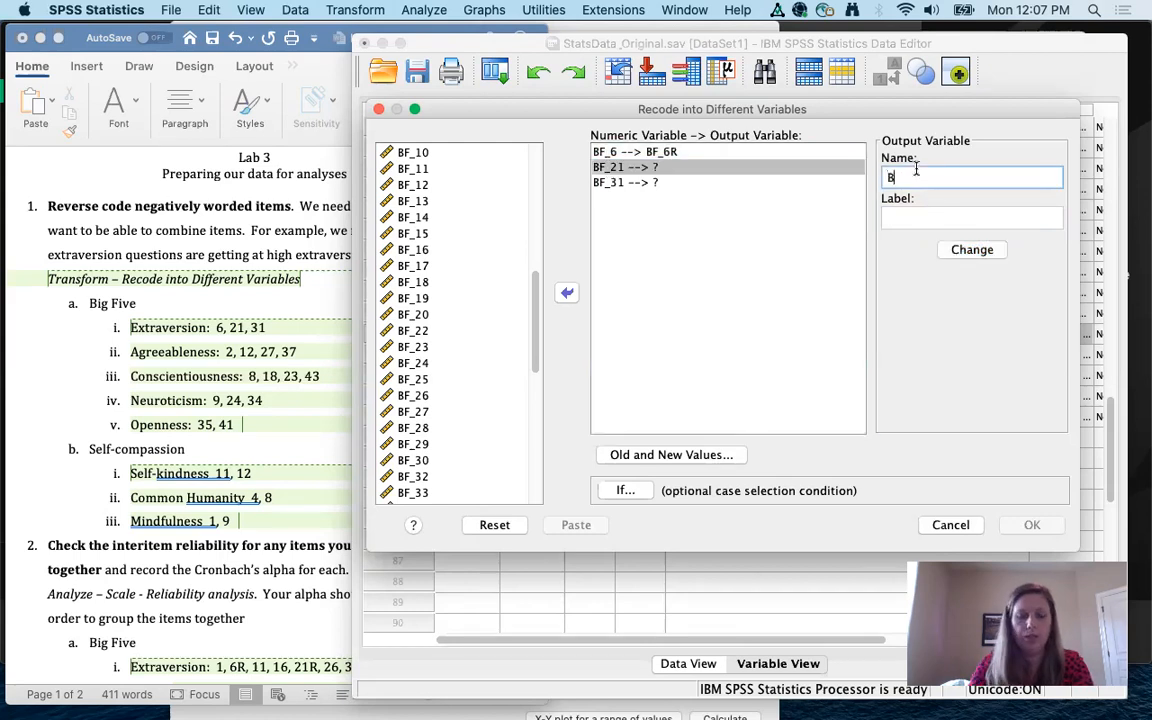
text(F_21R)
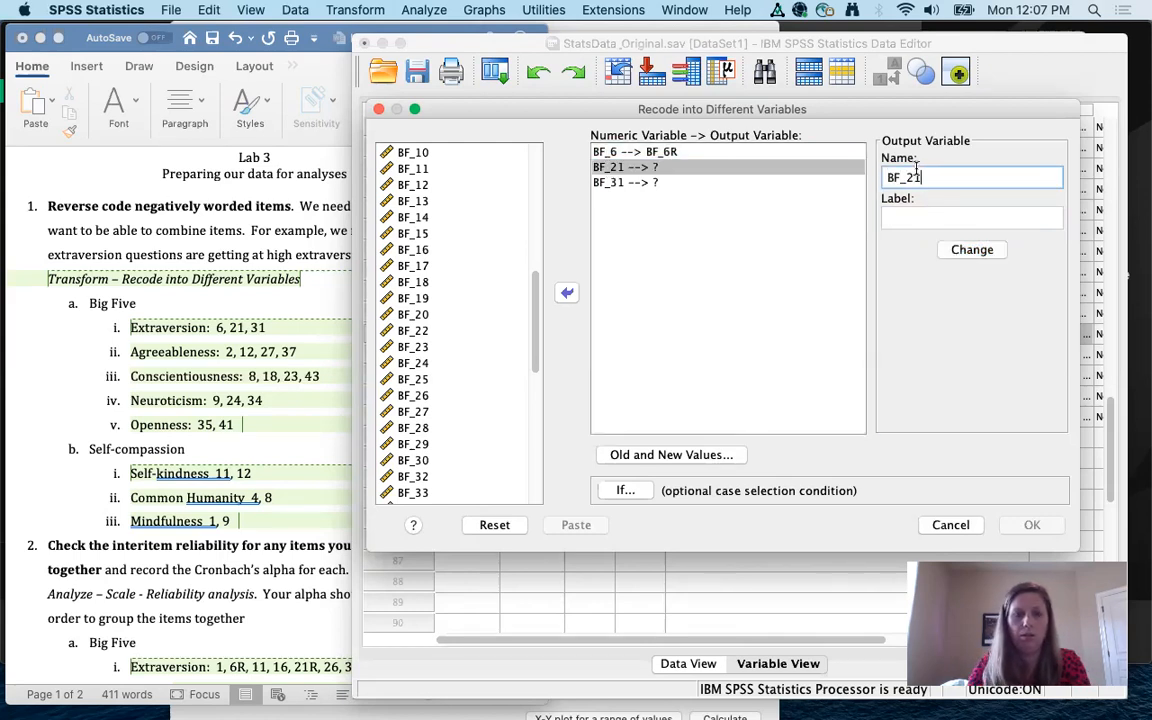
click(974, 250)
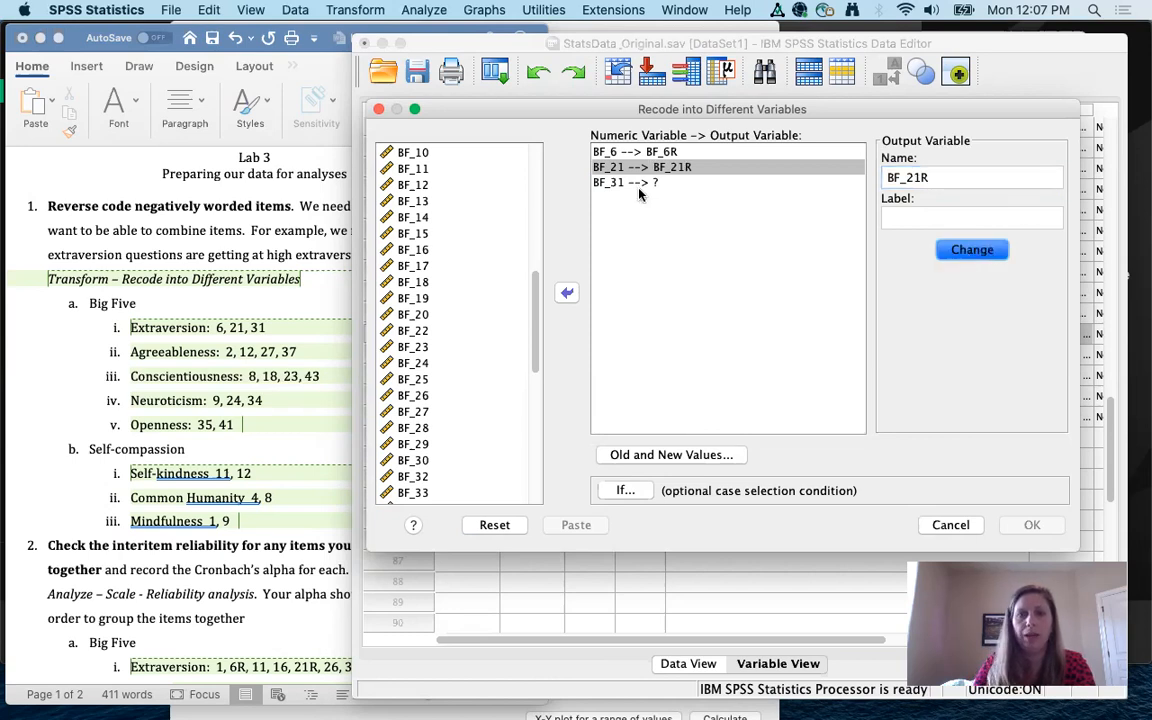
click(730, 182)
click(903, 177)
text(BF_31R)
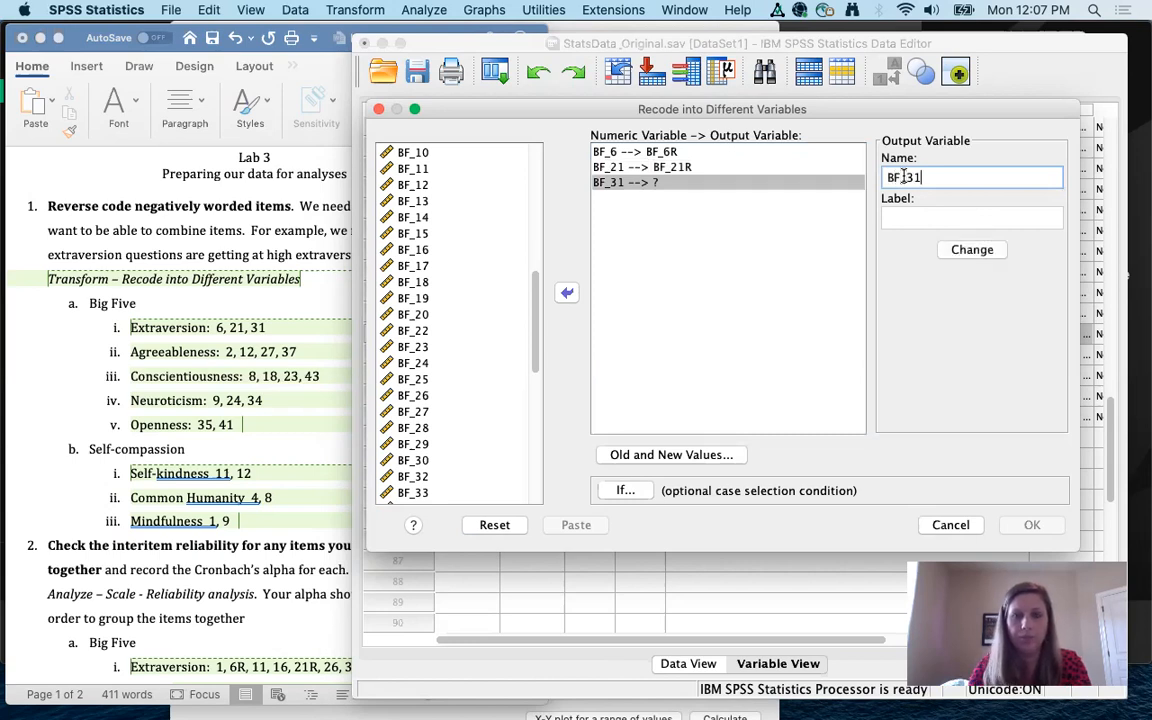
click(972, 250)
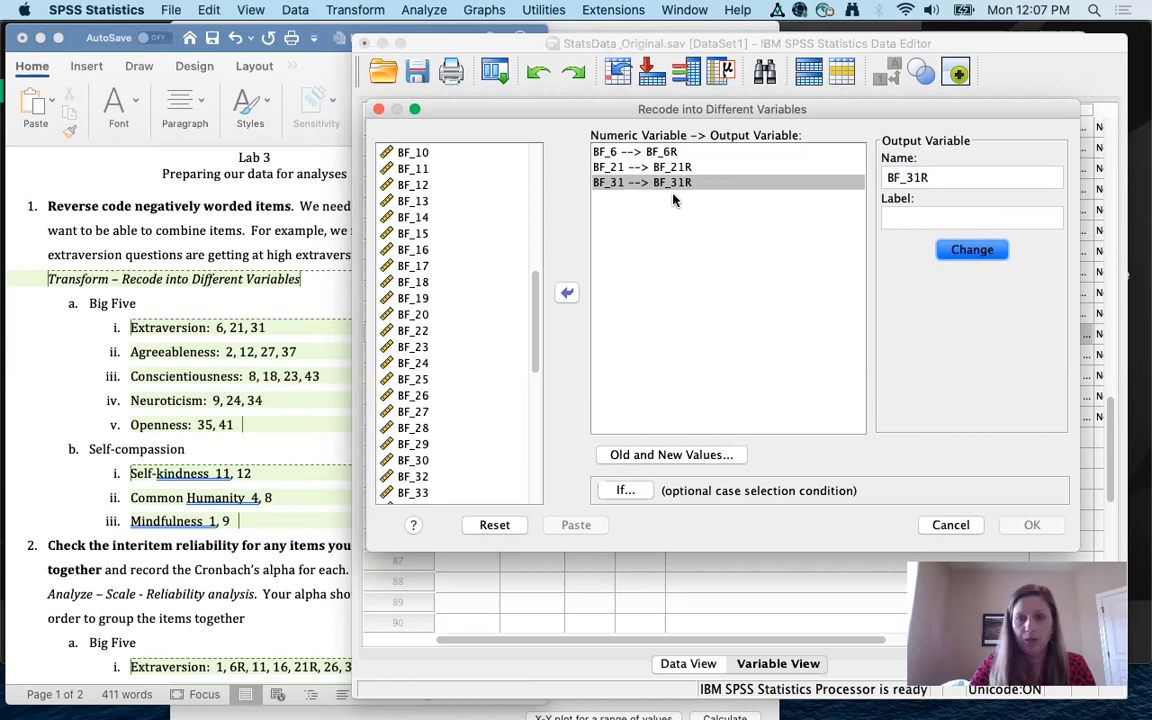
Step: In Old and New Values, add the mappings 1→5 and 2→4
click(656, 458)
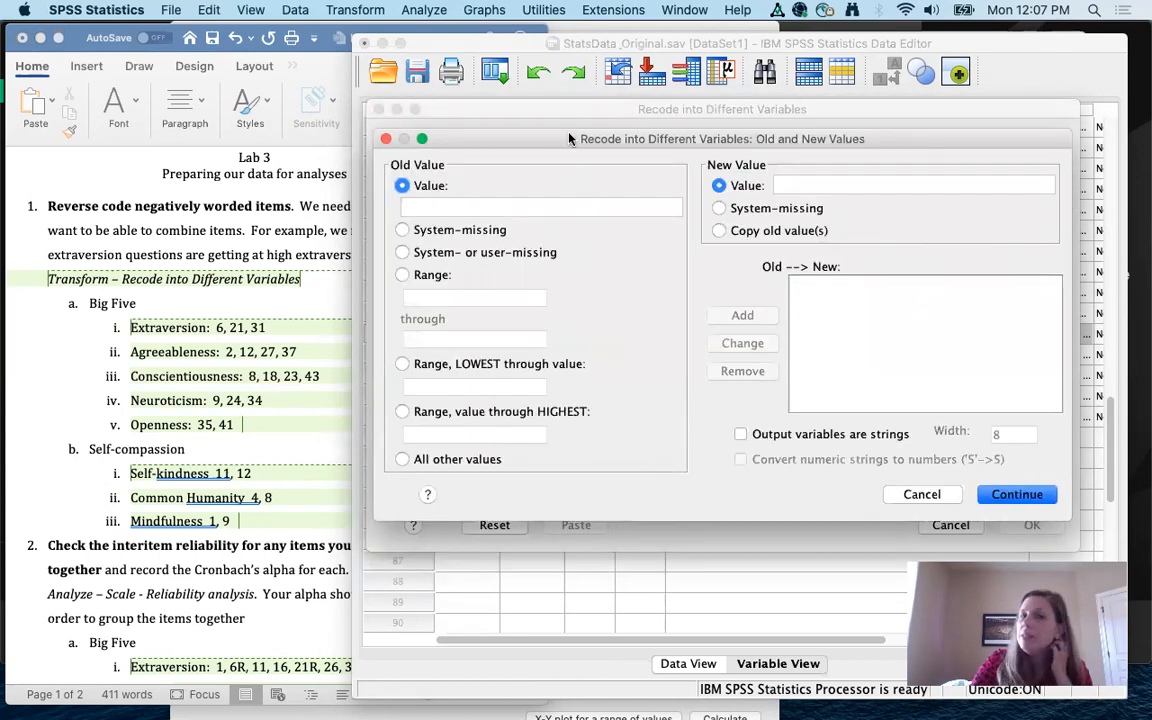
click(434, 203)
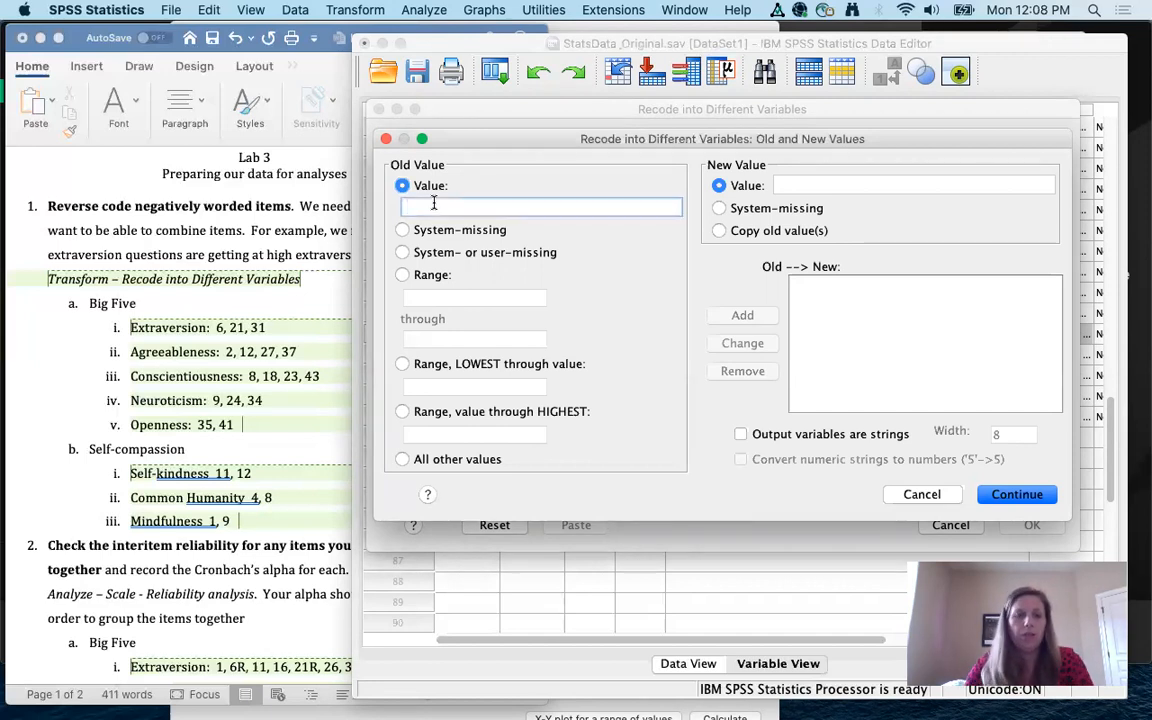
text(1)
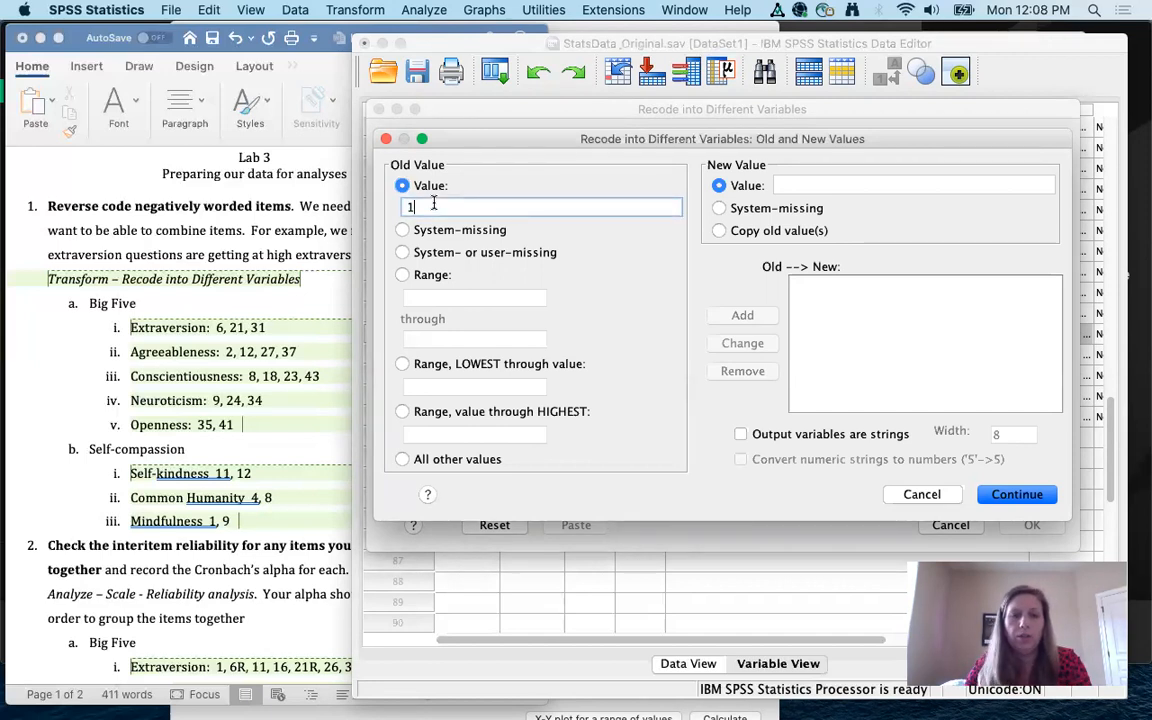
click(790, 187)
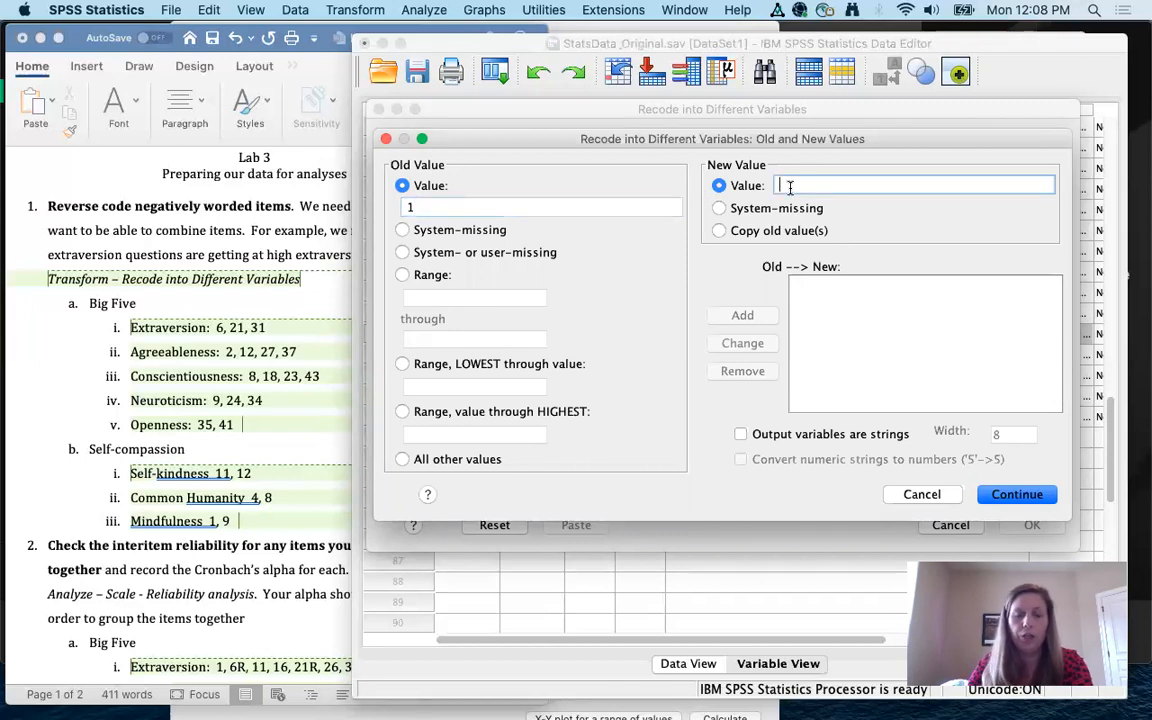
text(5)
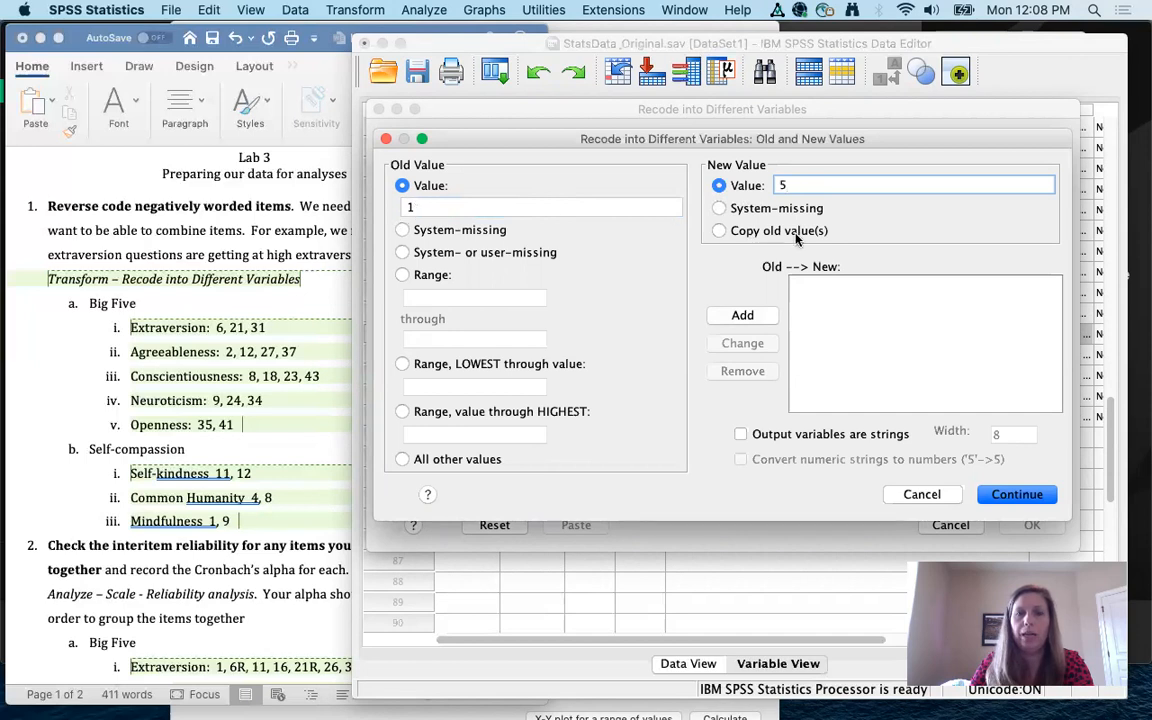
click(741, 318)
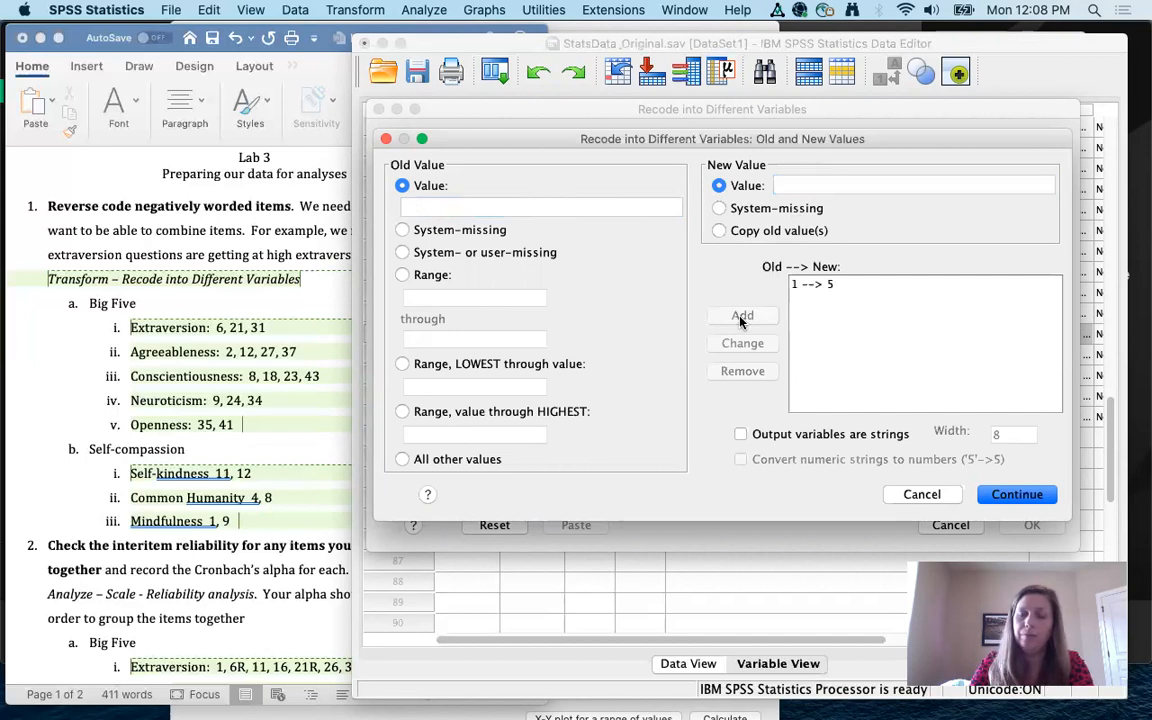
click(497, 204)
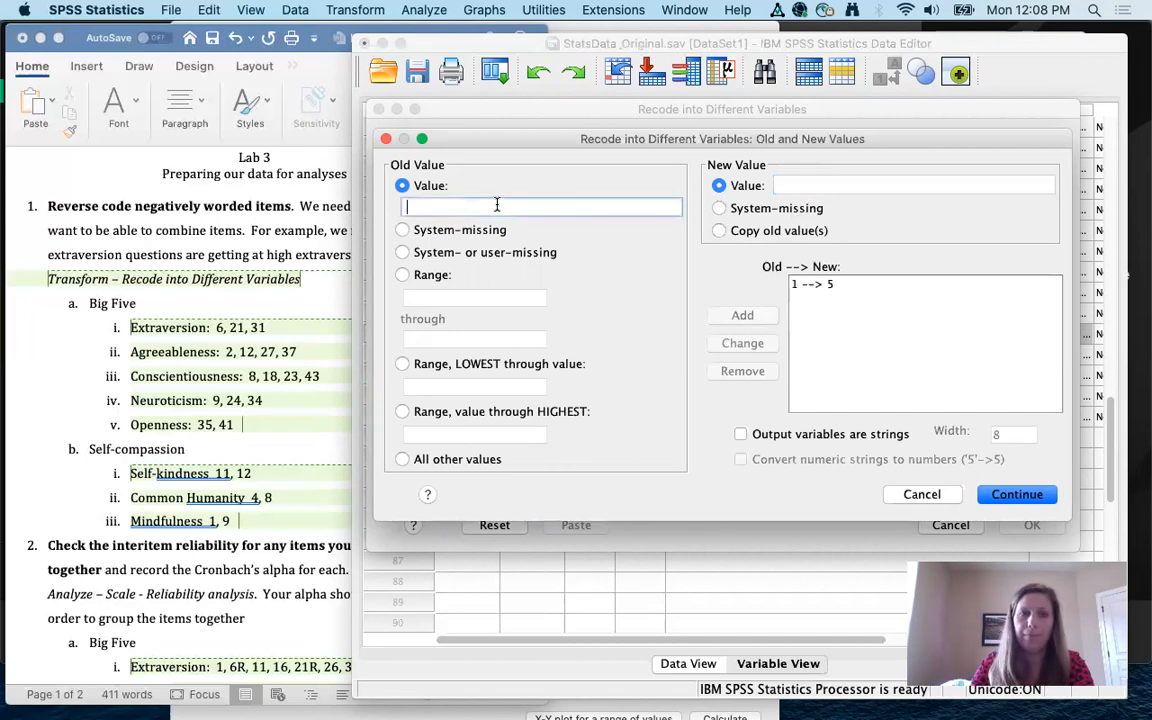
text(2)
click(790, 184)
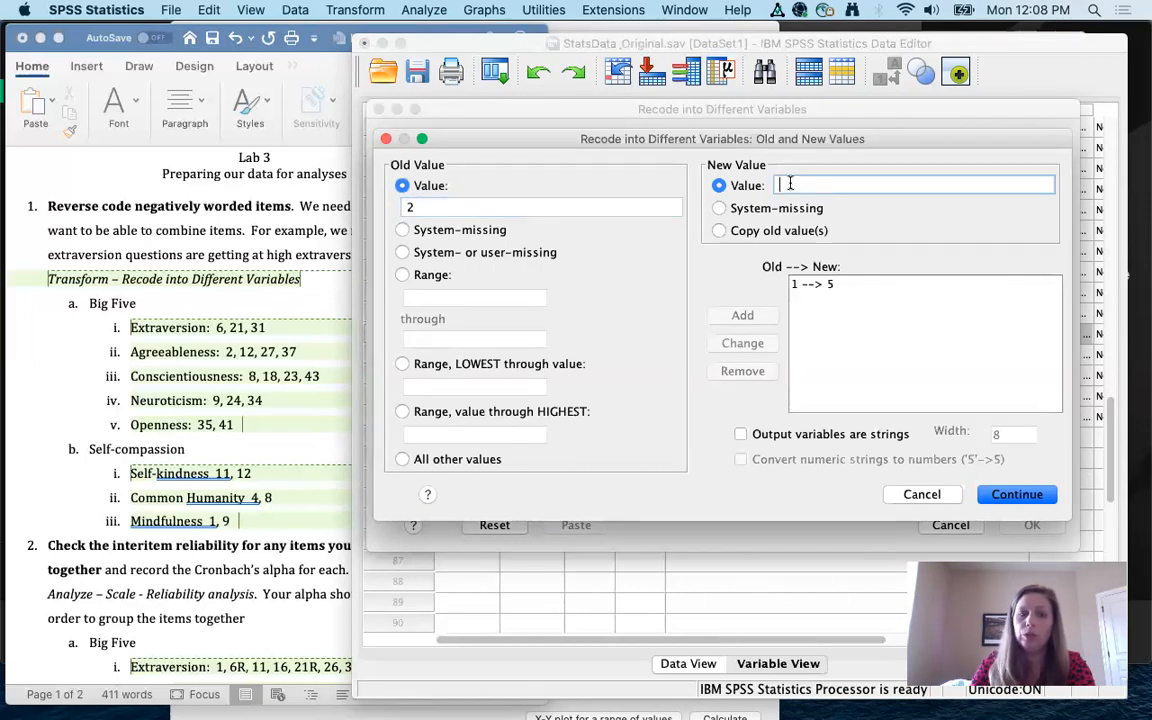
text(4)
click(752, 316)
Step: Add the mappings 3→3 and 4→2
click(452, 206)
text(3)
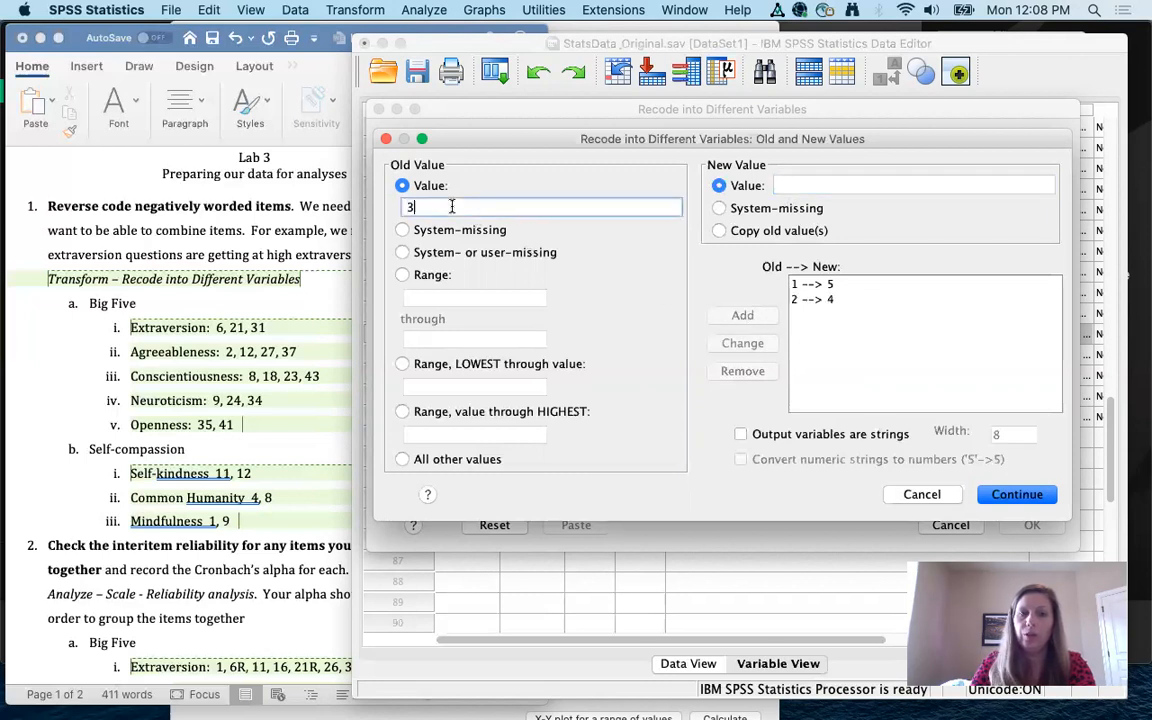
click(797, 186)
text(3)
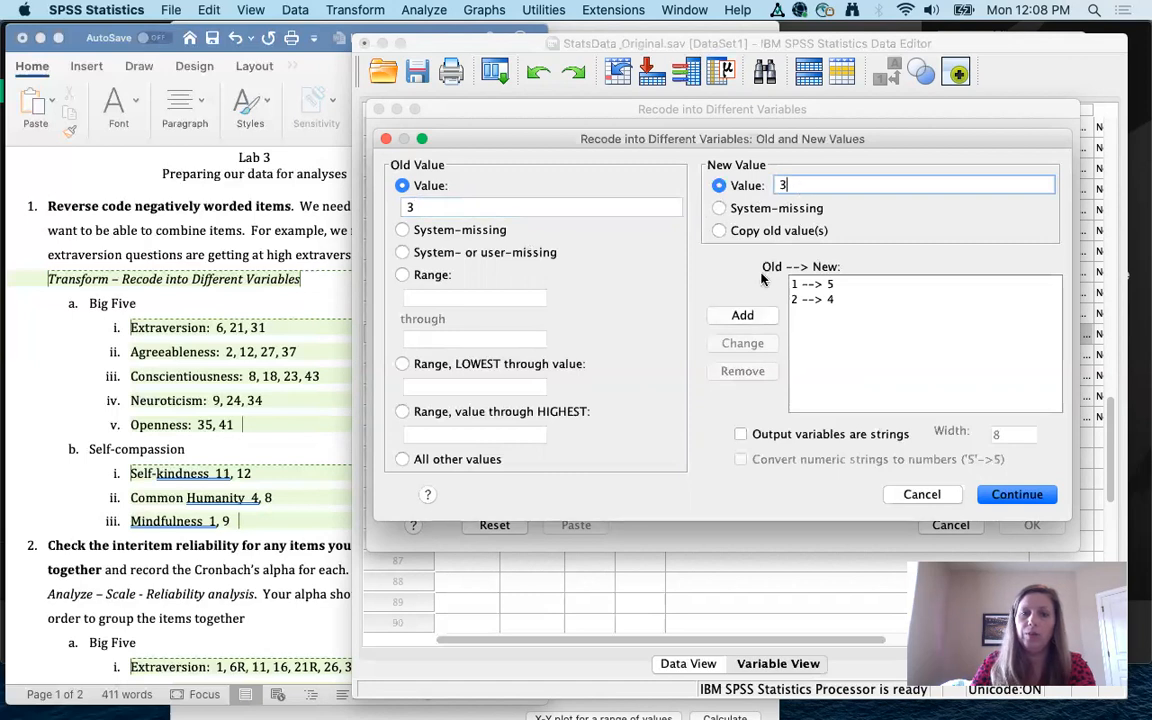
click(746, 318)
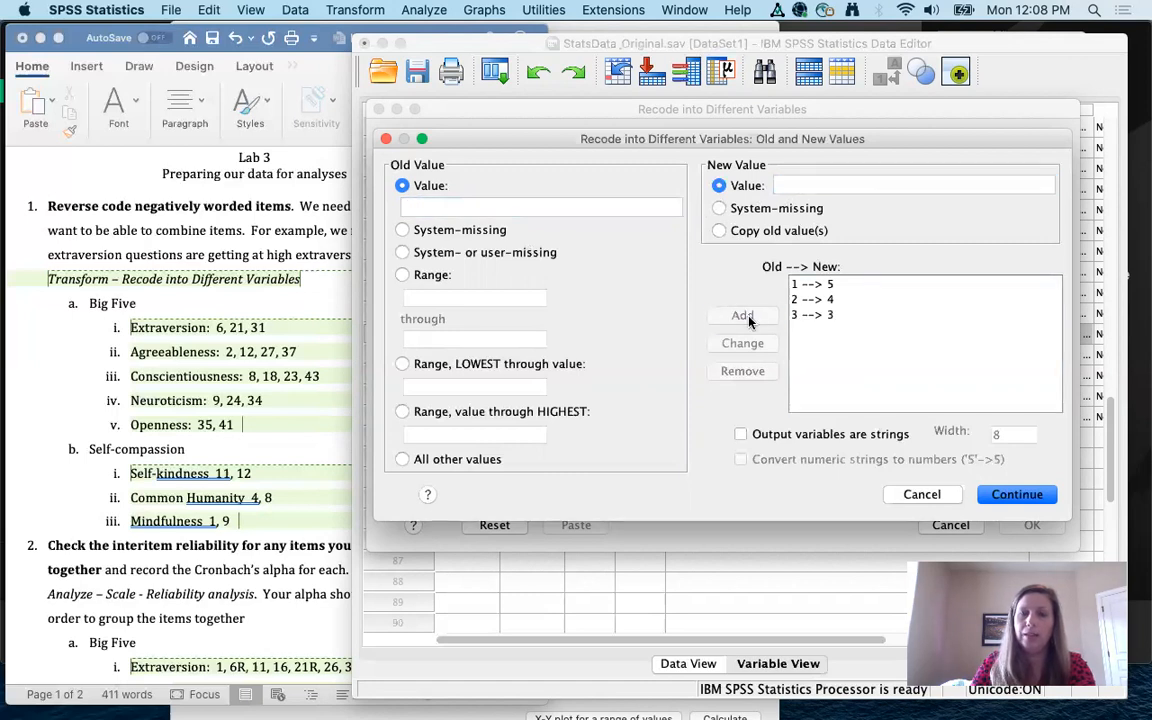
click(540, 205)
text(4)
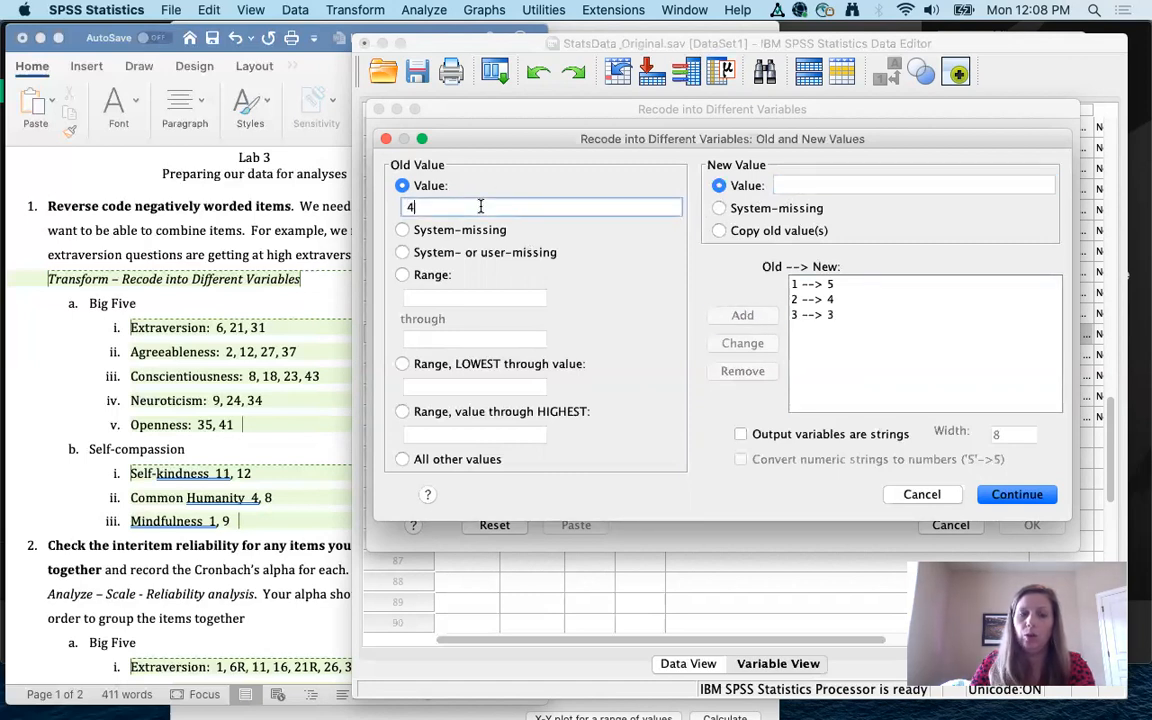
click(808, 186)
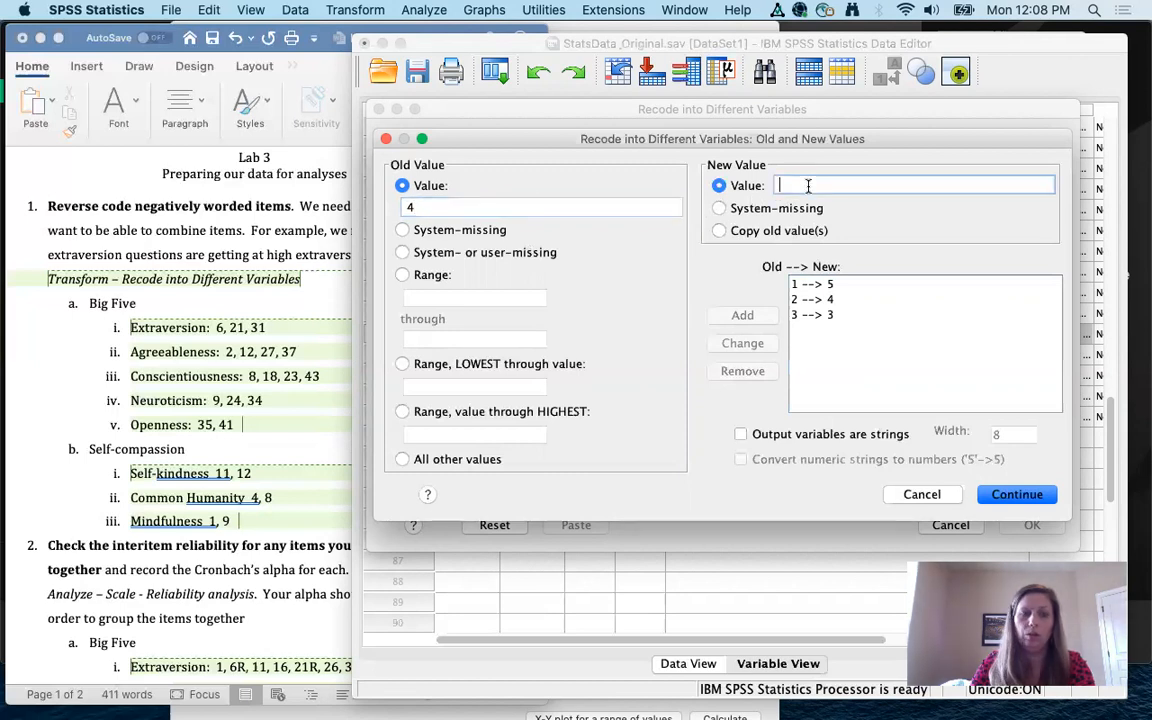
text(2)
click(746, 316)
Step: Add the 5→1 mapping, review the list of mappings, and continue
click(435, 207)
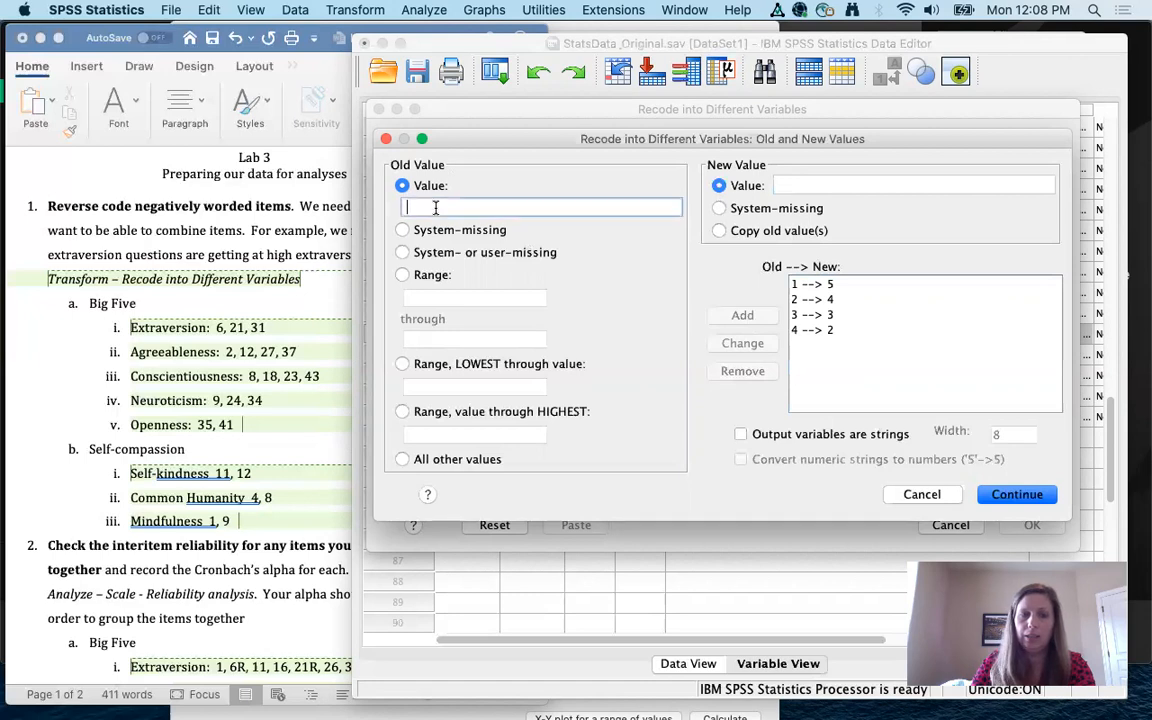
click(793, 182)
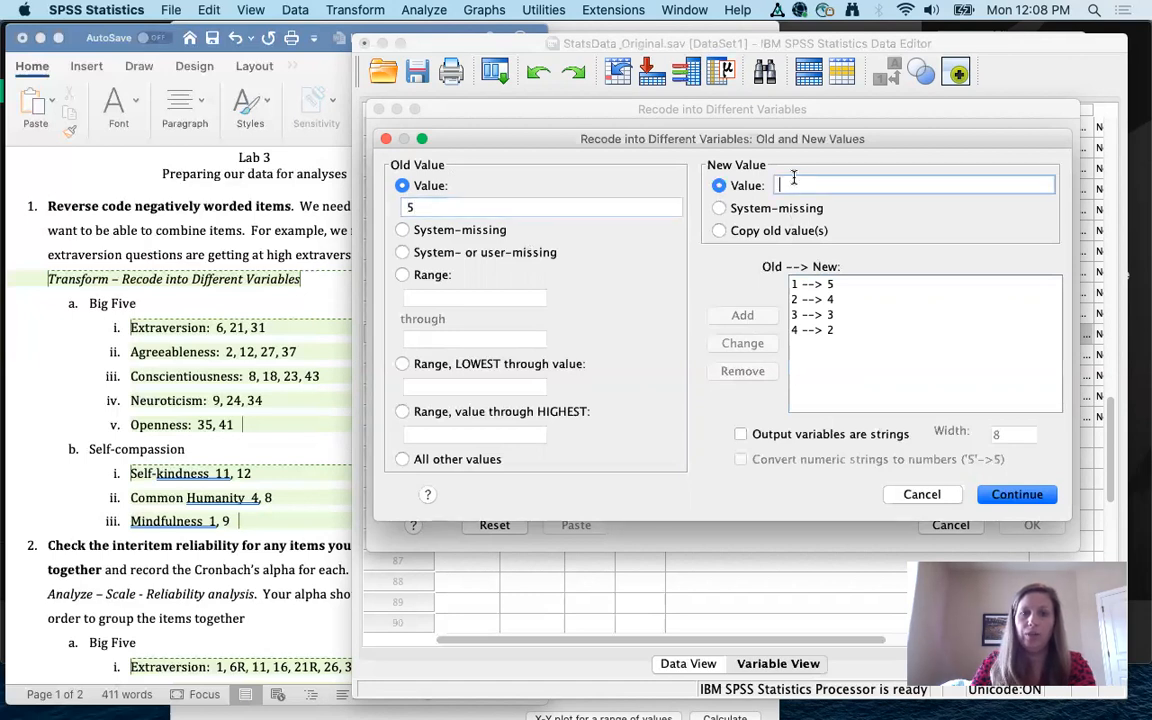
text(1)
click(742, 316)
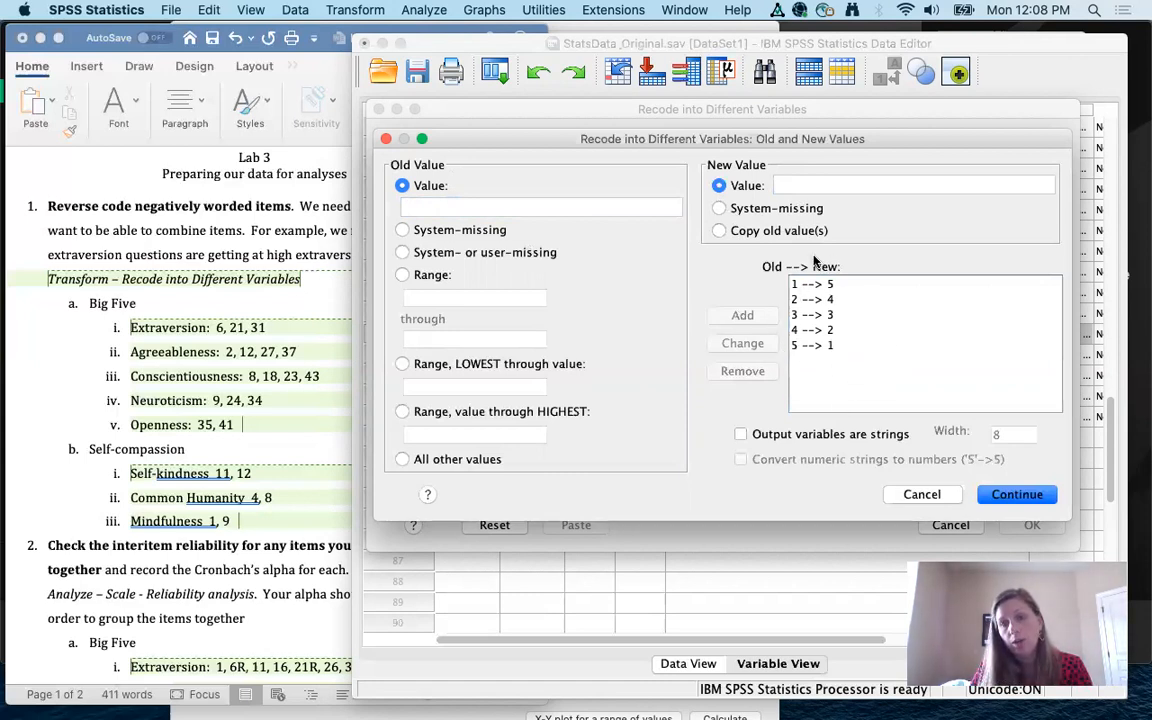
click(796, 316)
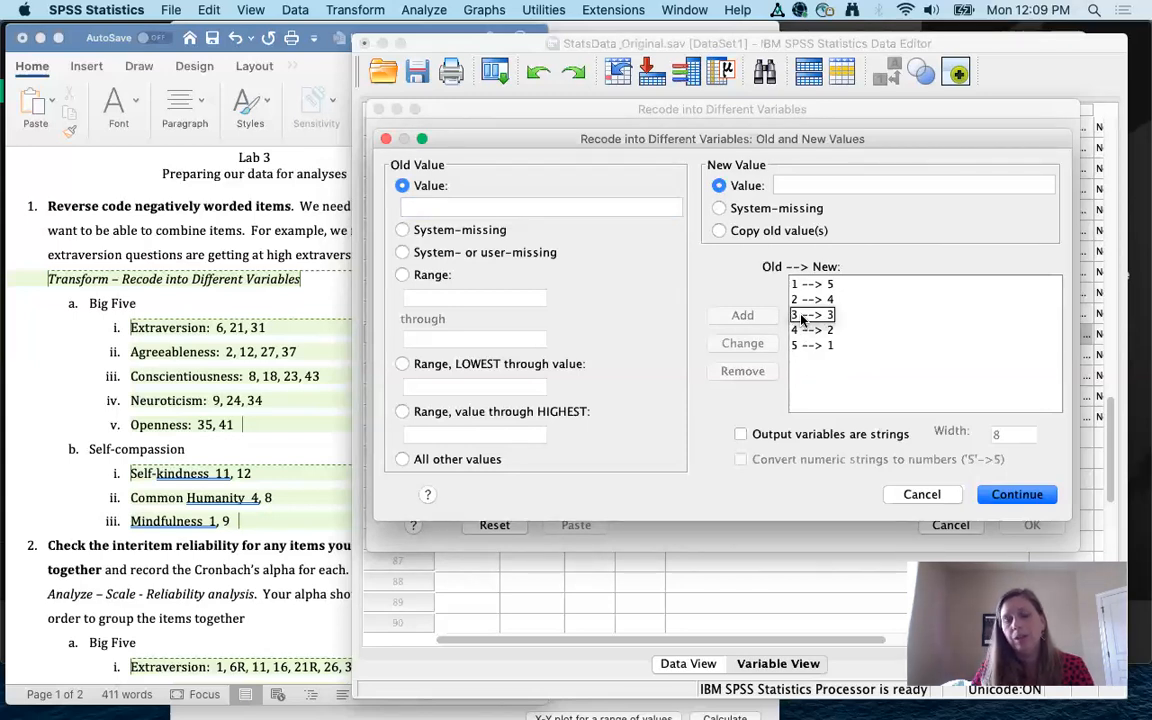
click(797, 285)
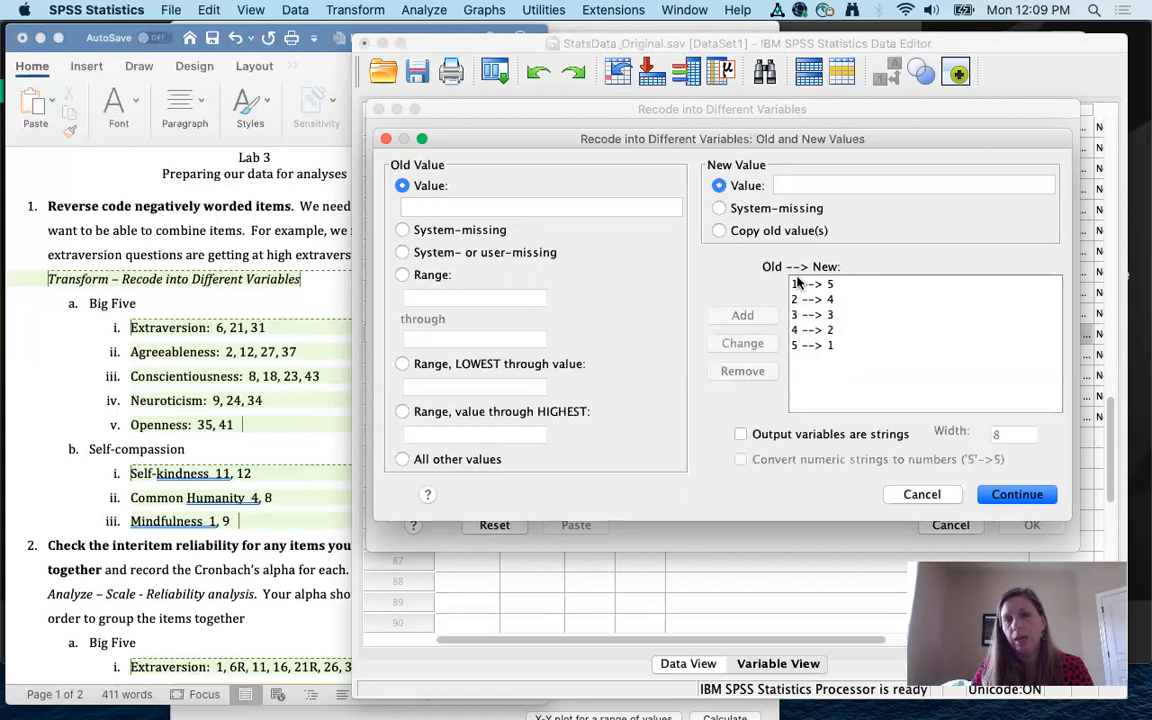
click(842, 302)
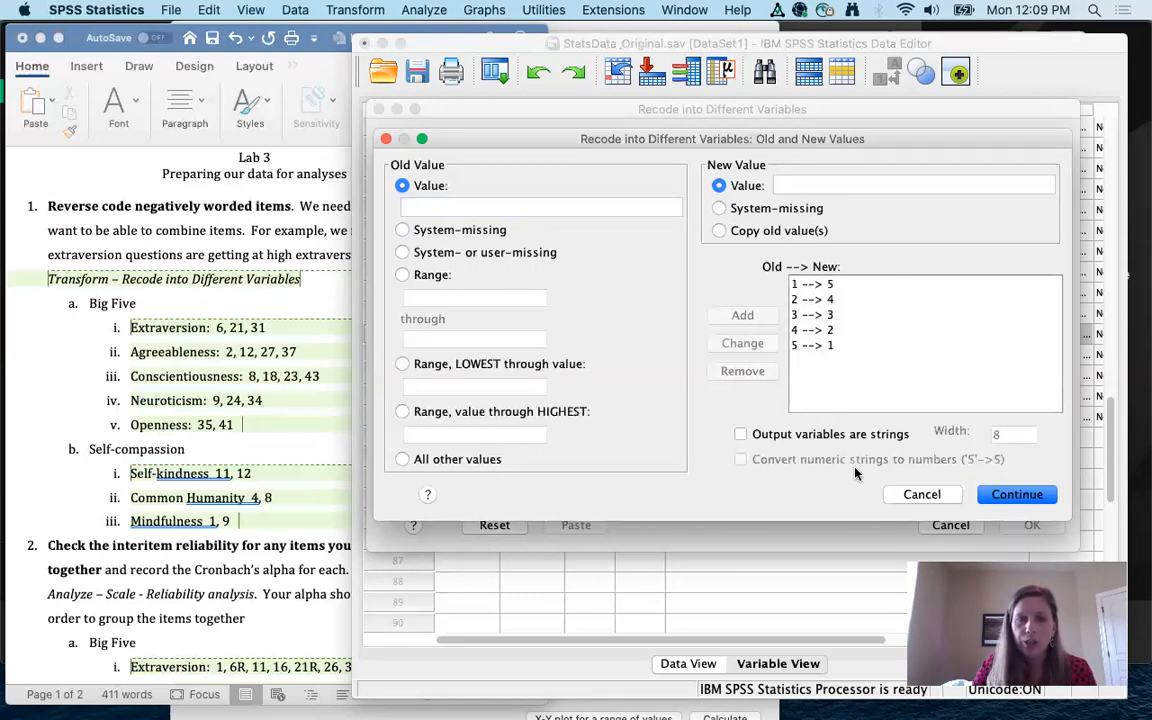
click(1017, 494)
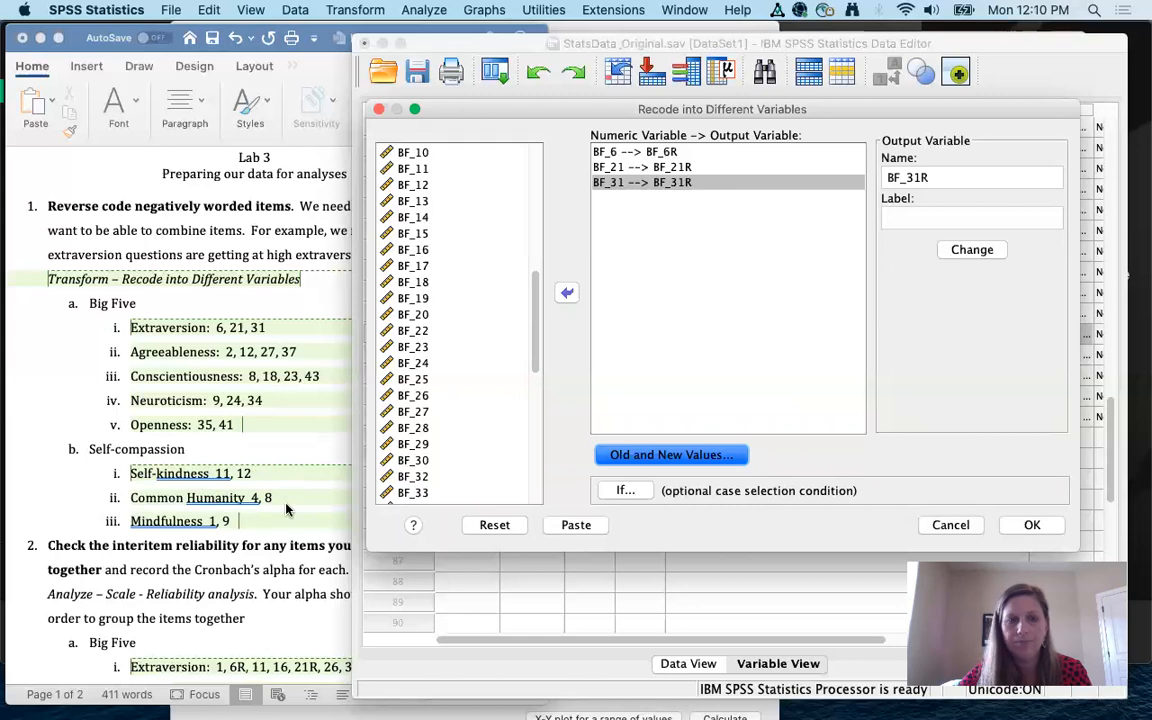
Step: Paste the recode as syntax and run the selected RECODE and EXECUTE lines
click(571, 525)
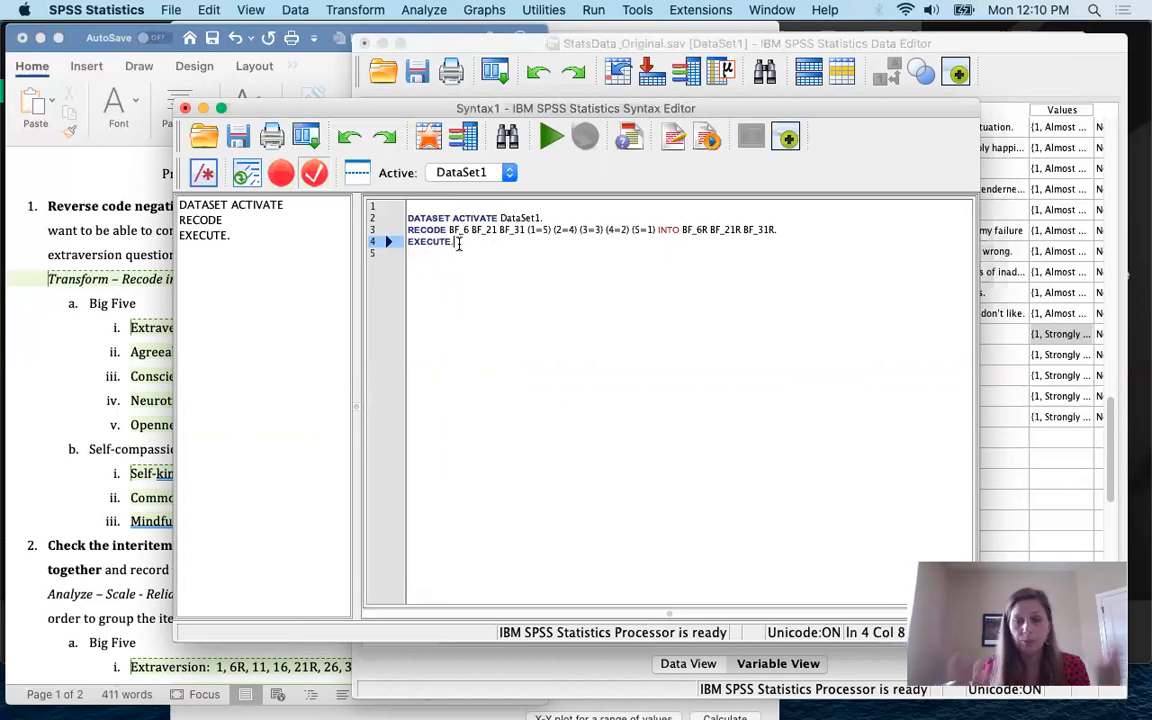
drag(459, 243, 391, 230)
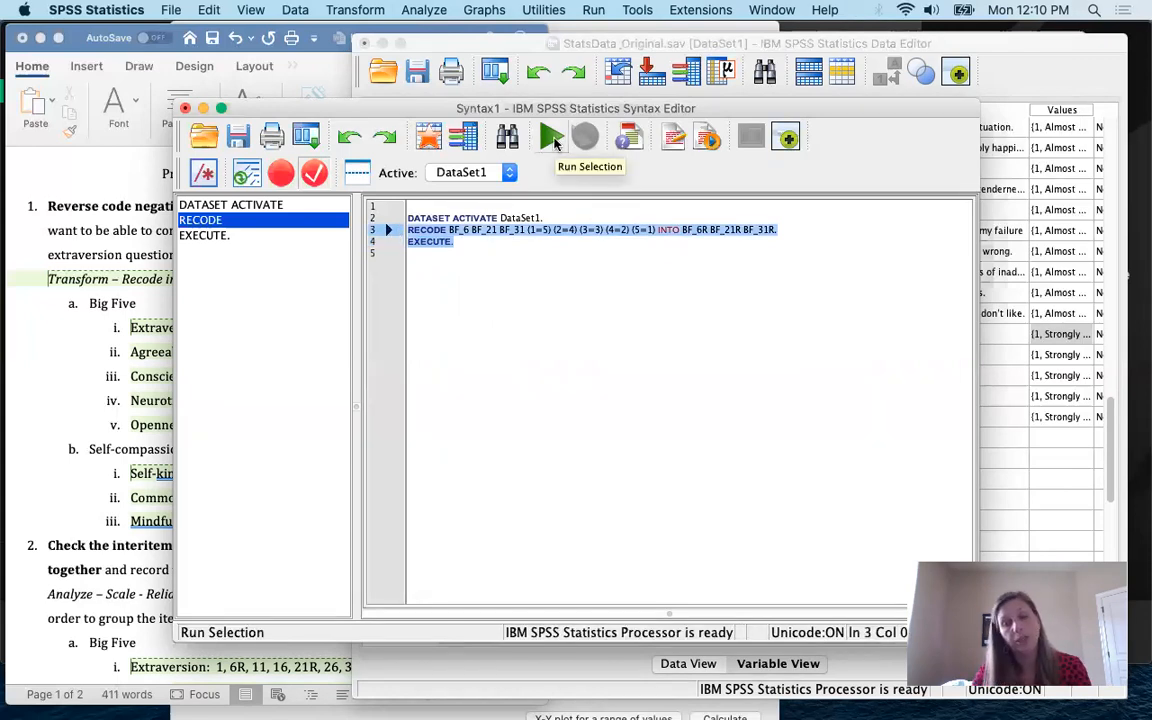
click(553, 139)
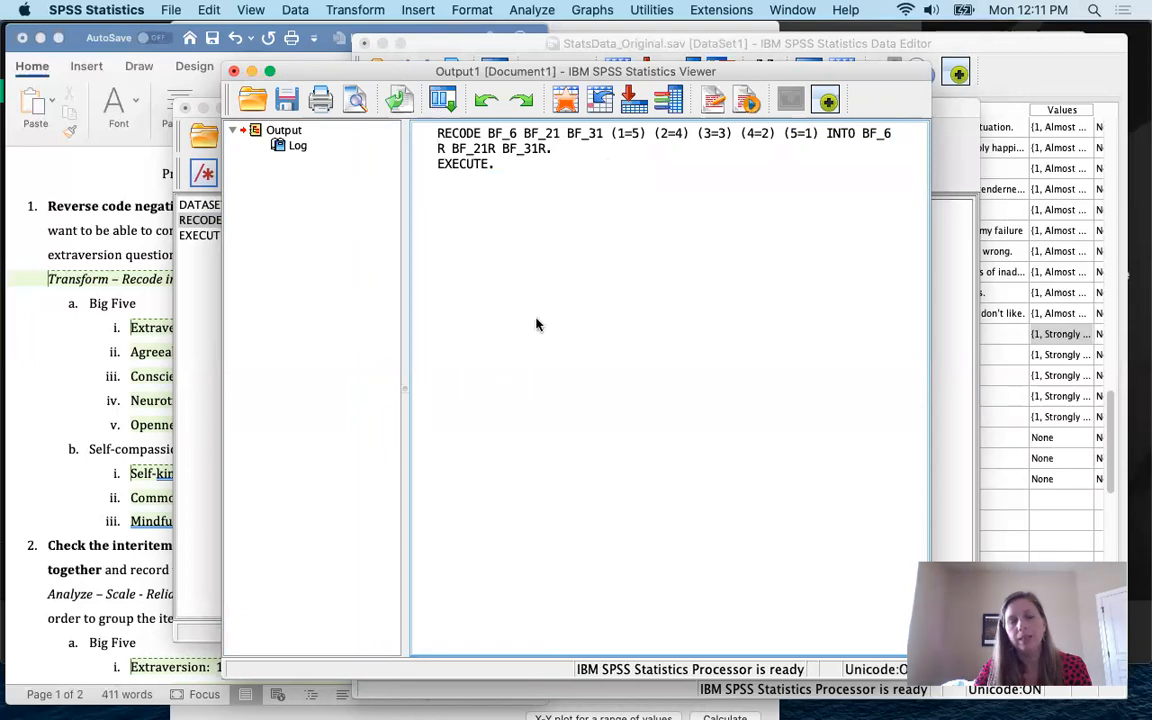
Step: Check the RECODE entry in the Output Viewer, then bring the Data Editor's Variable View forward
click(445, 160)
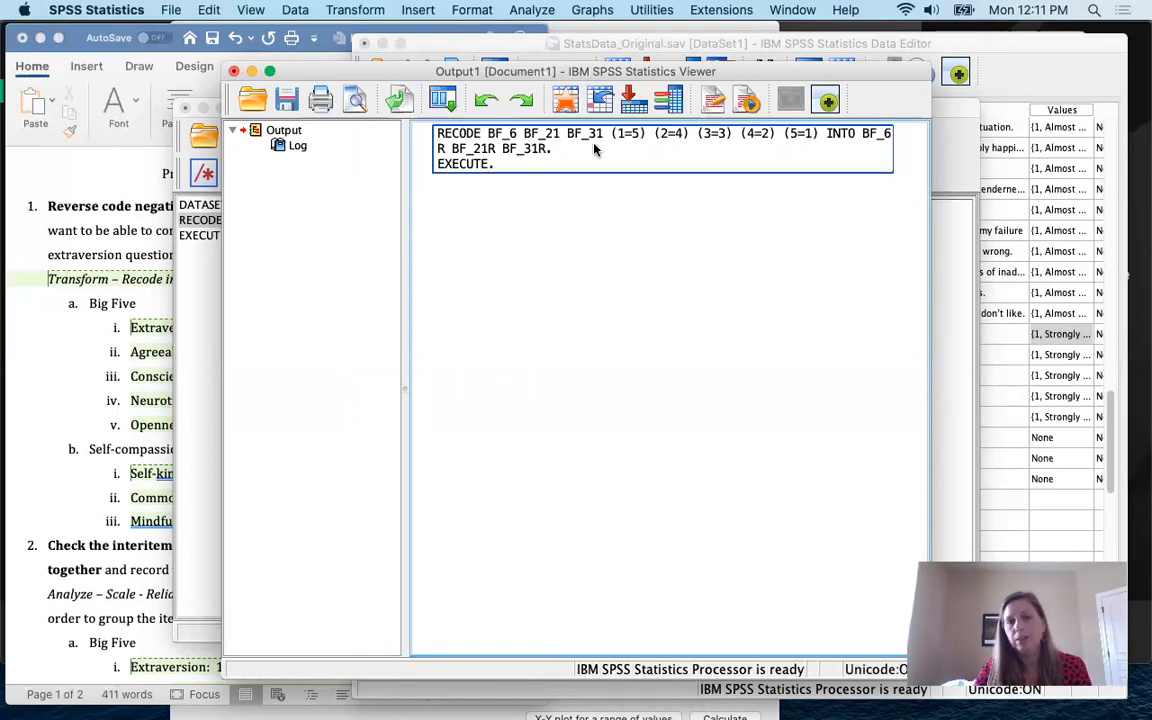
click(446, 180)
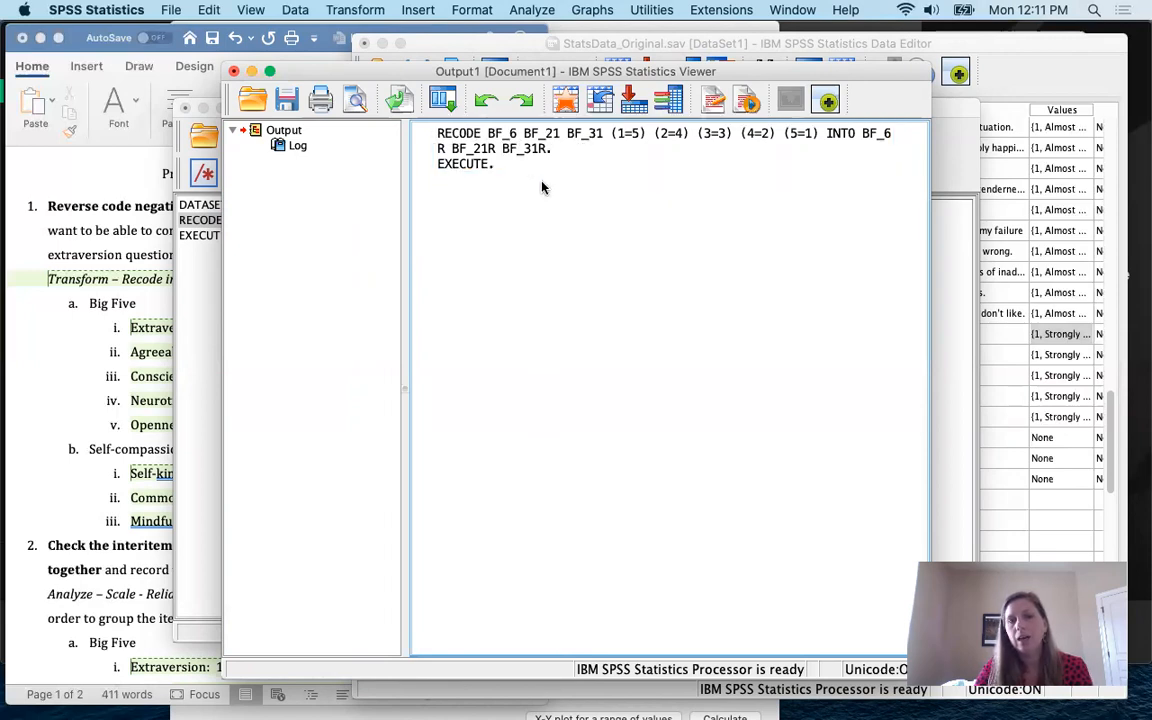
click(452, 168)
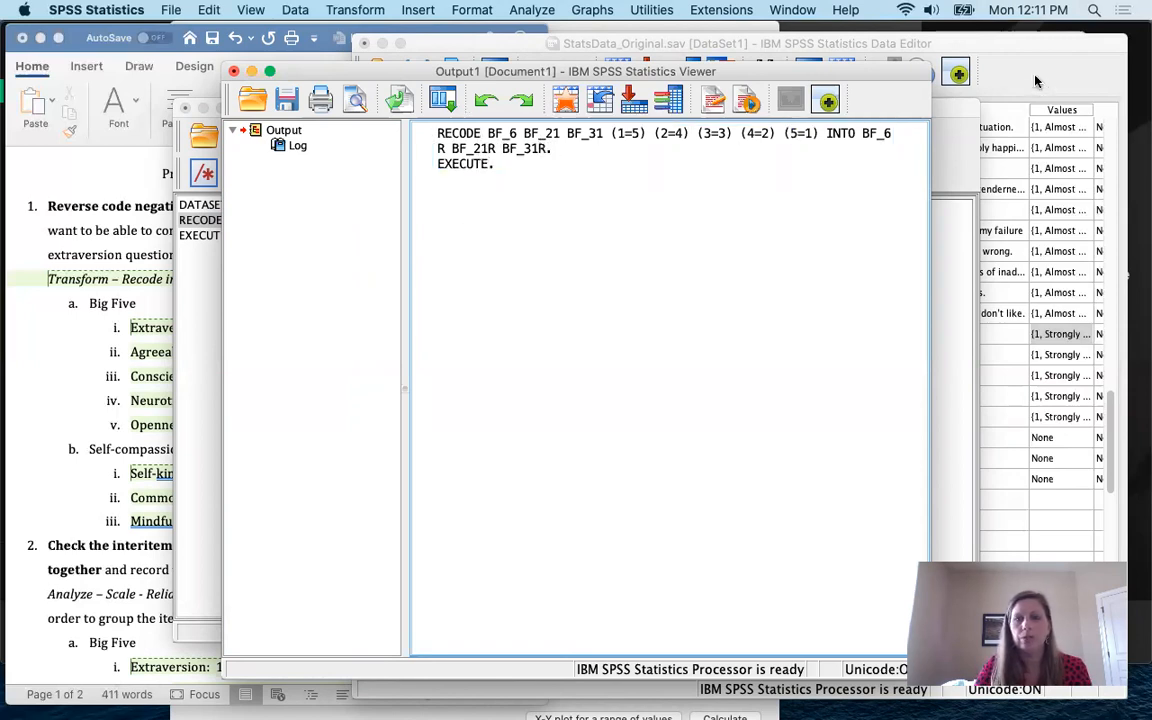
click(1036, 81)
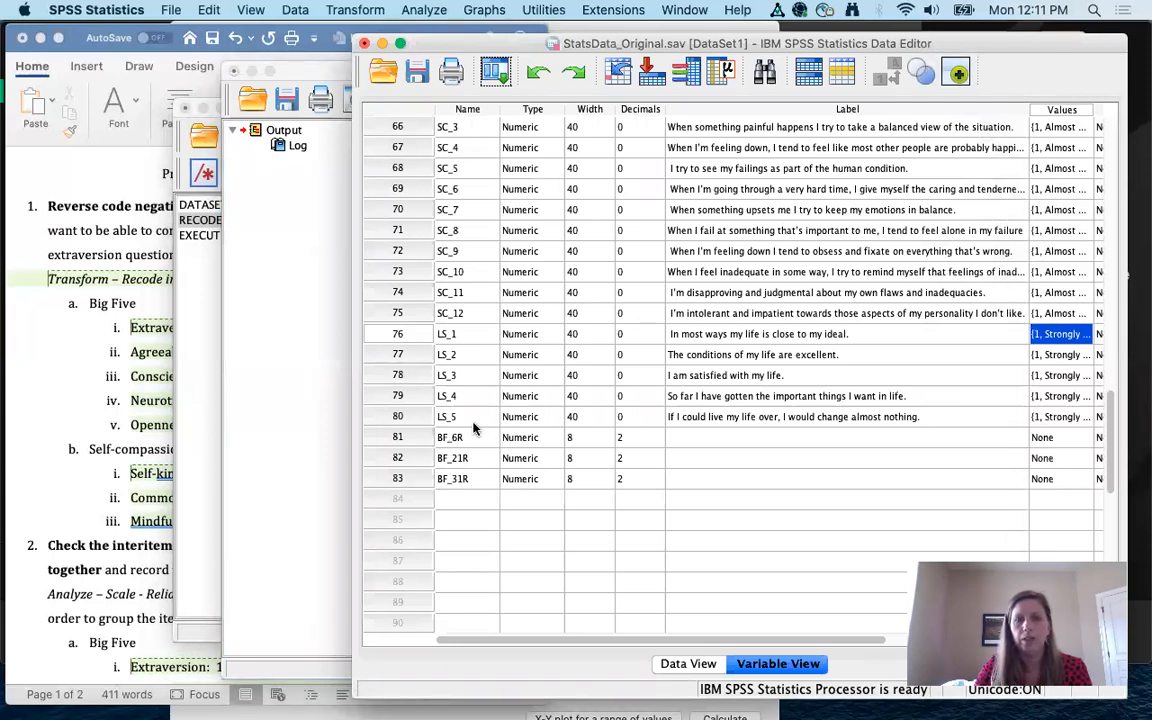
Step: Show the populated BF_6R, BF_21R and BF_31R columns in Data View, then bring Word's Lab 3 notes forward
scroll(460, 454, down, 5)
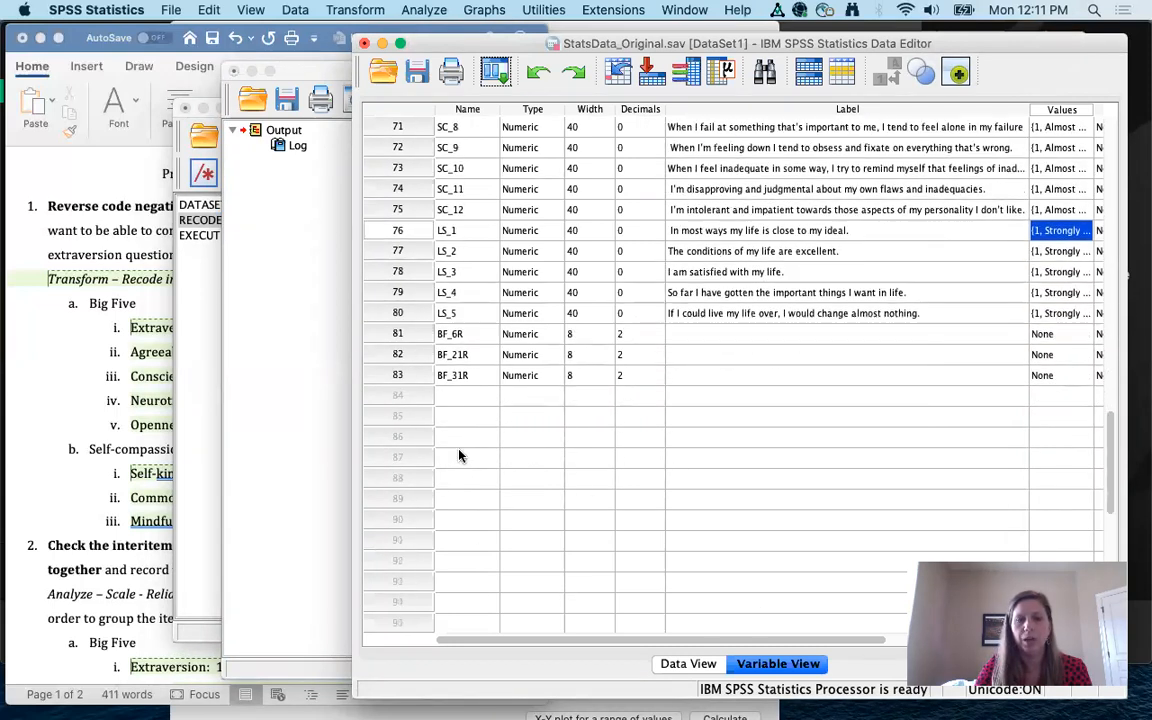
scroll(459, 455, up, 1)
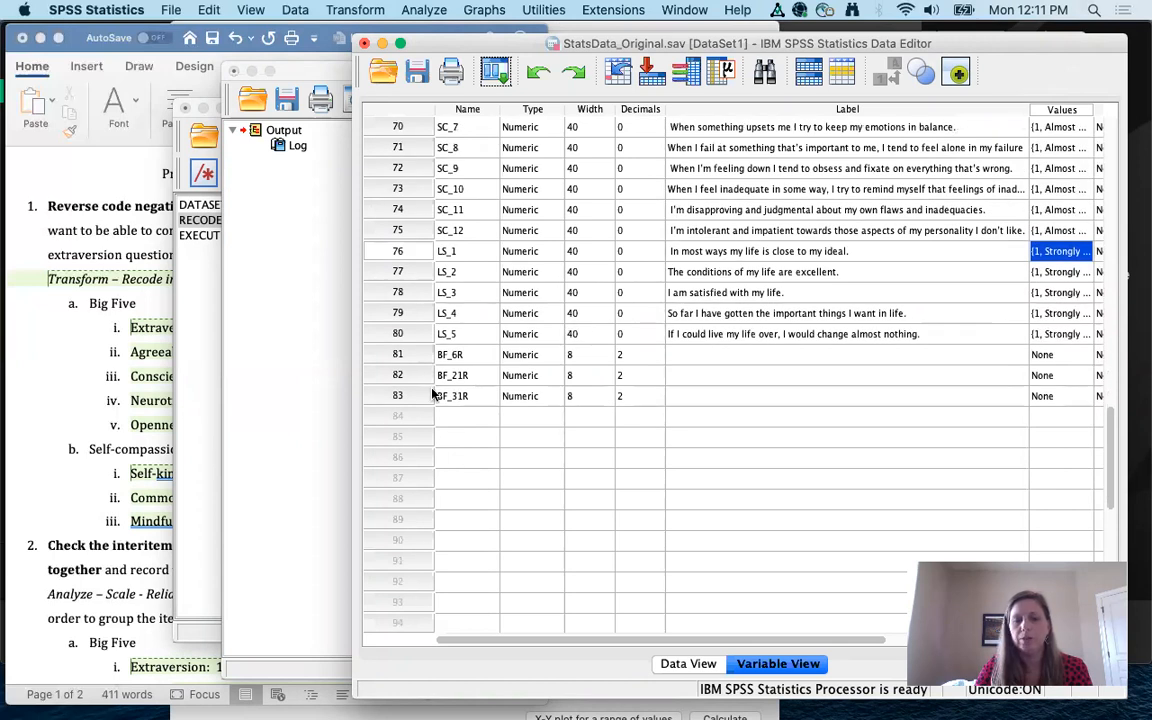
click(692, 664)
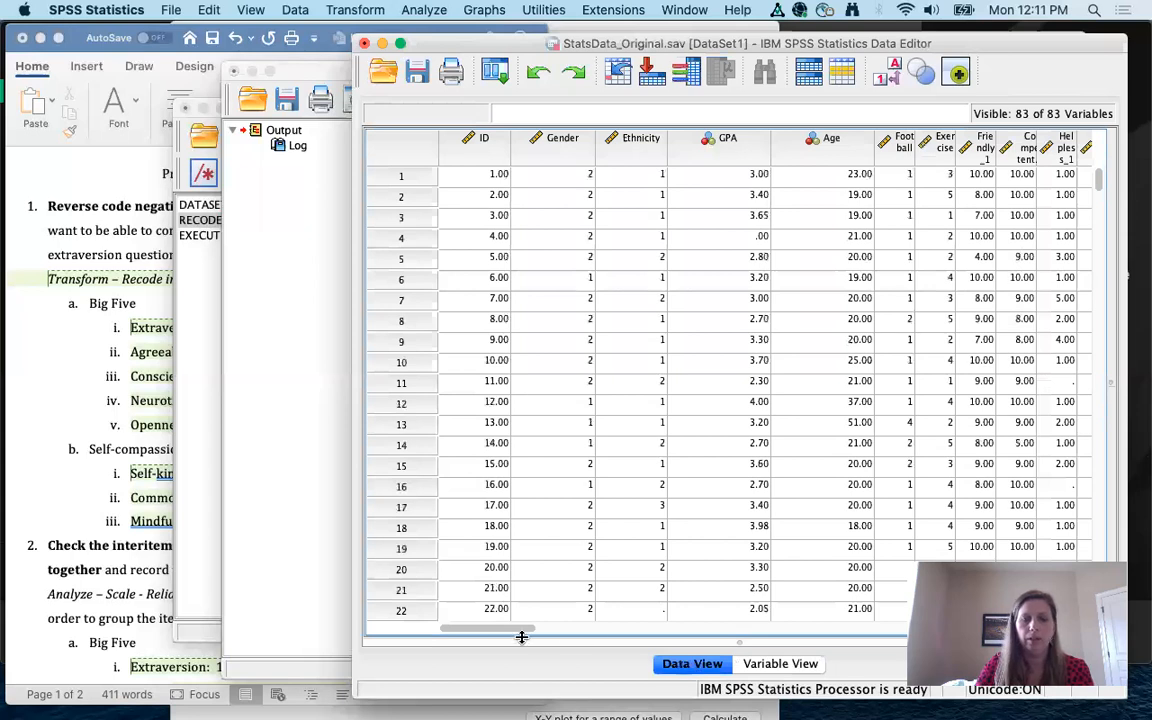
scroll(641, 633, right, 1)
scroll(641, 633, right, 10)
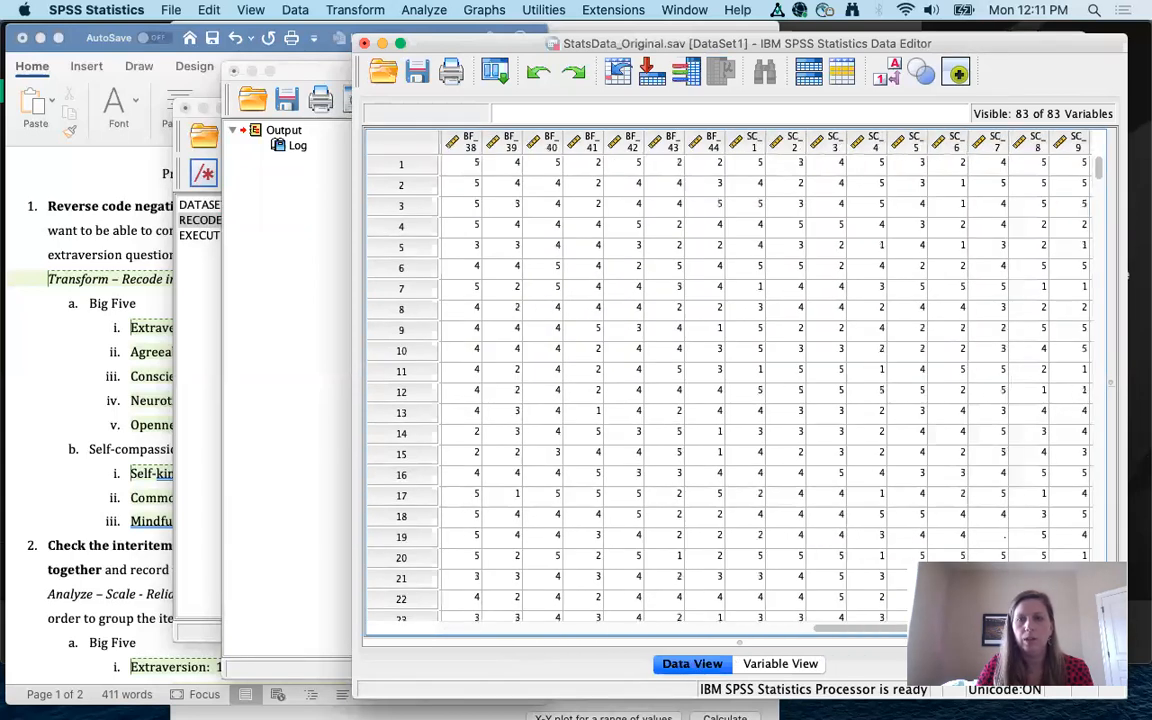
scroll(641, 633, right, 3)
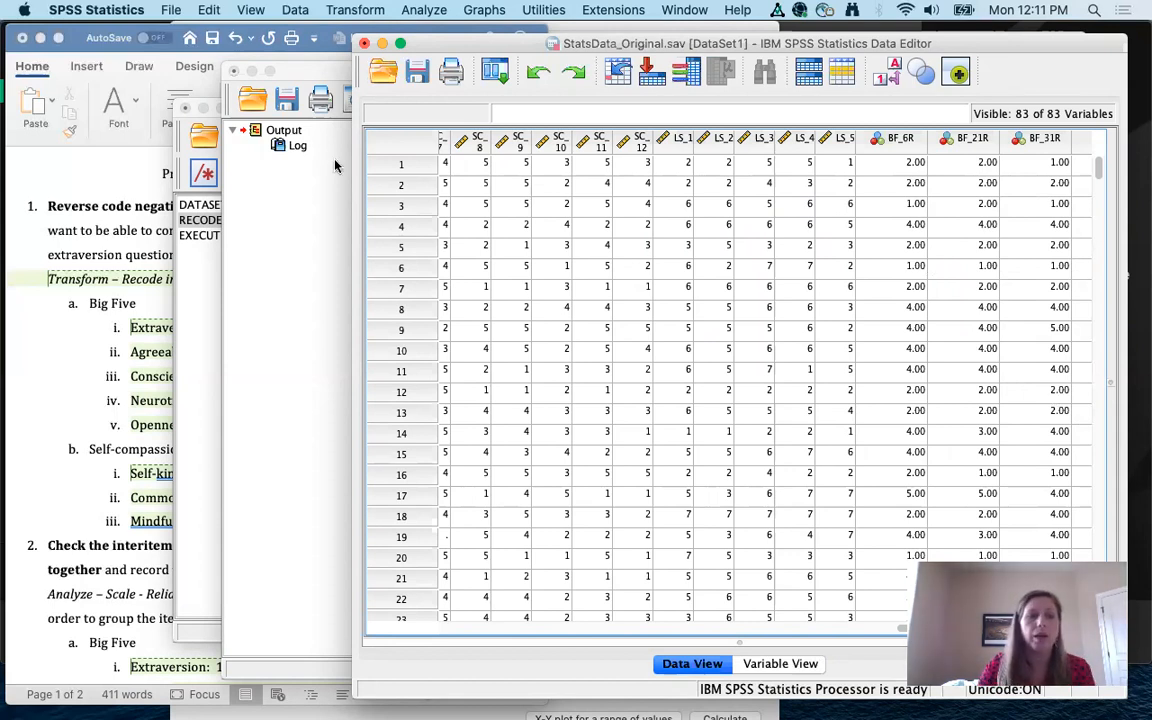
click(90, 322)
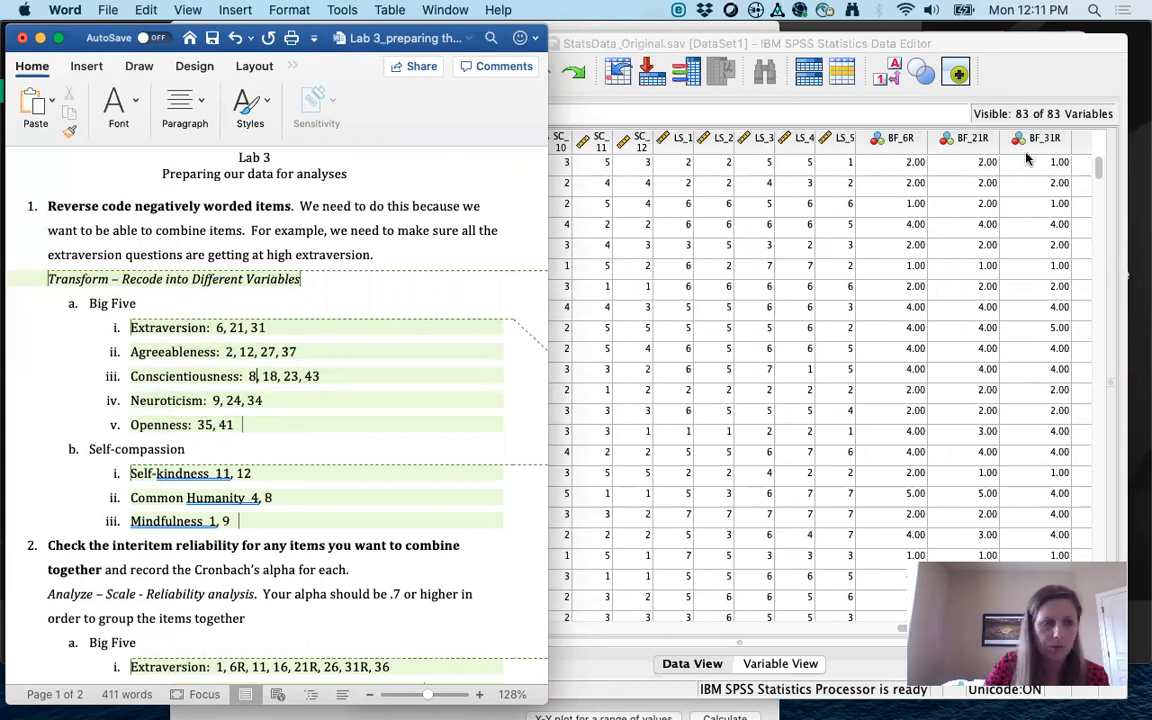
scroll(408, 461, down, 10)
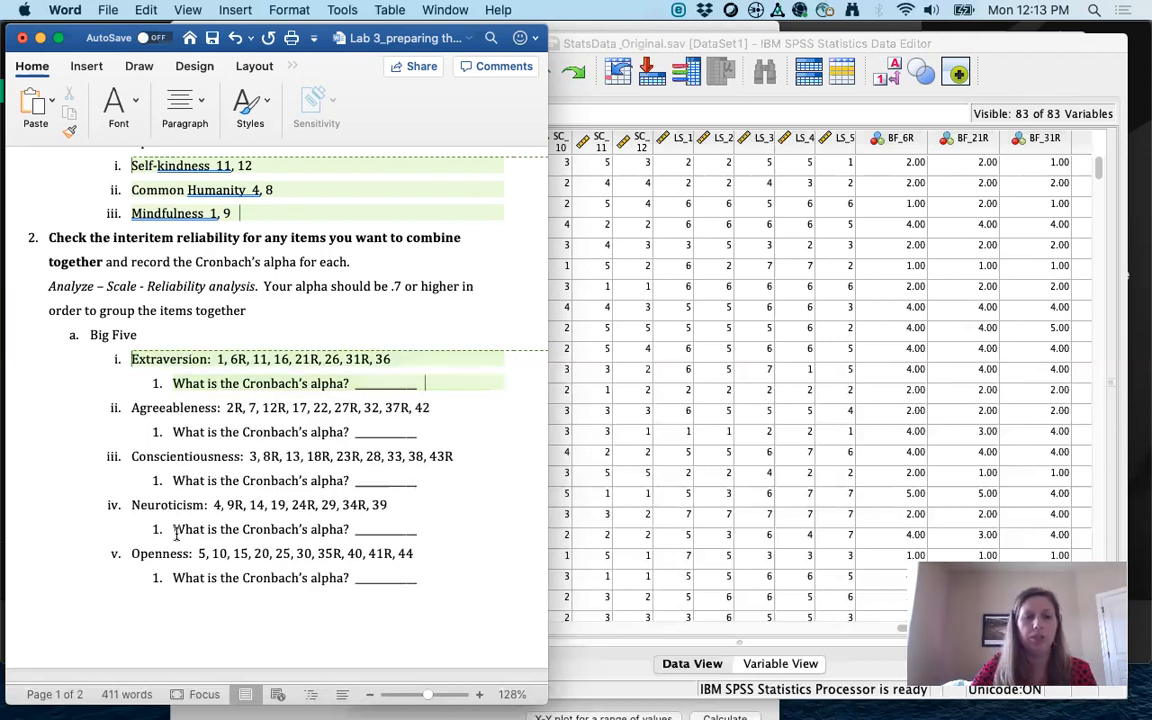
scroll(182, 540, down, 3)
scroll(182, 573, down, 4)
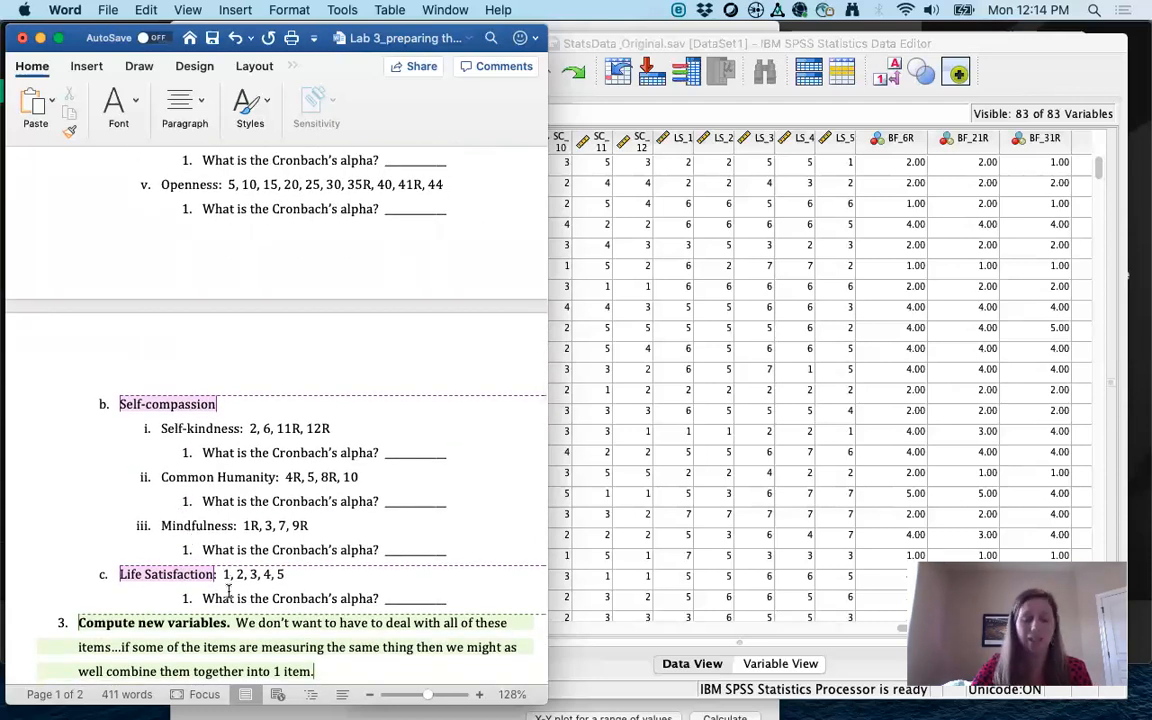
scroll(229, 591, up, 8)
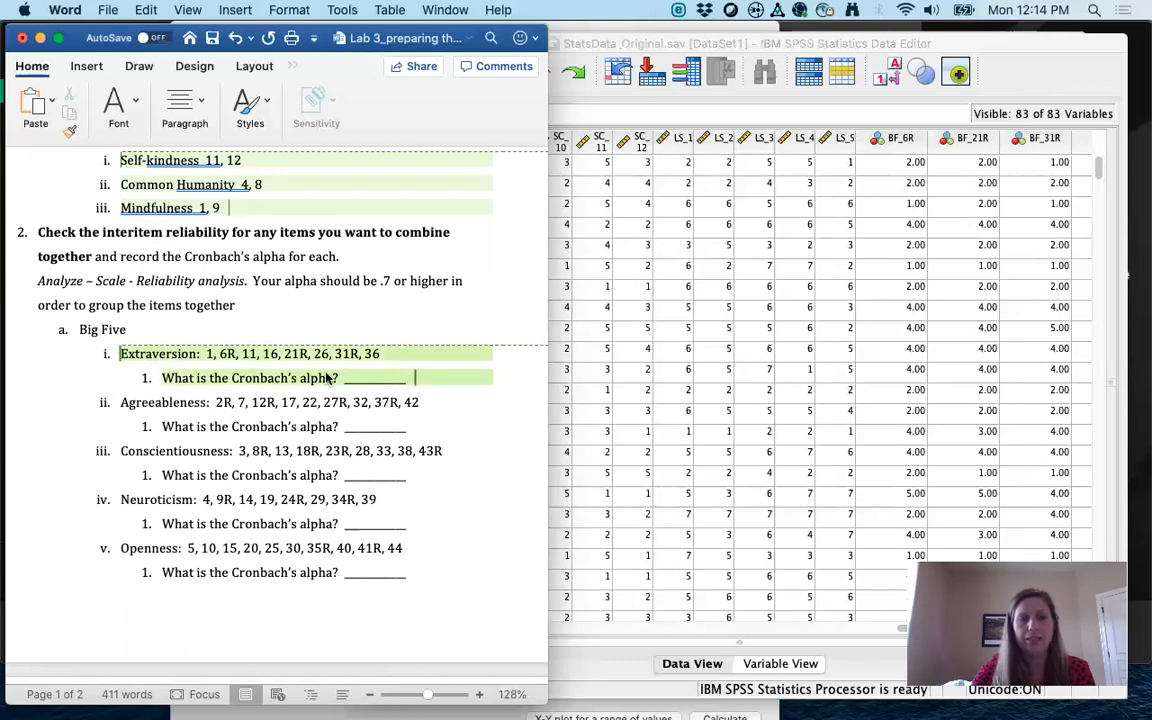
mouse_move(335, 373)
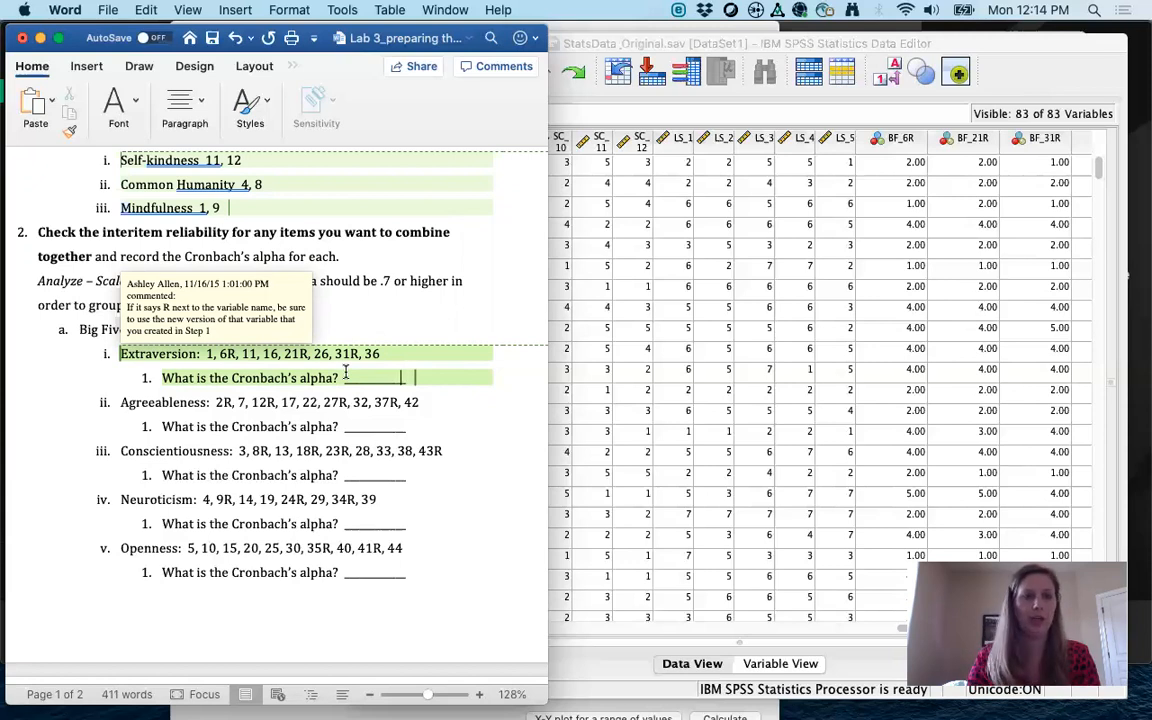
click(586, 202)
Step: Open Analyze > Scale > Reliability Analysis and move the dialog up-left and enlarge it
click(410, 12)
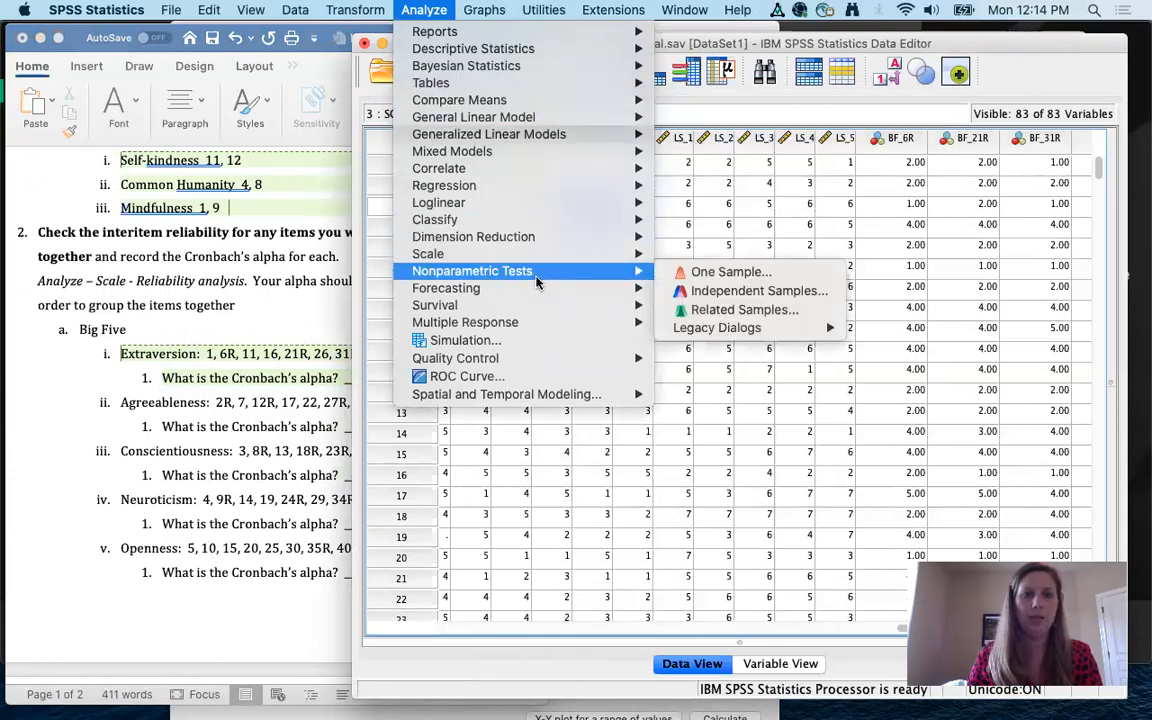
mouse_move(524, 262)
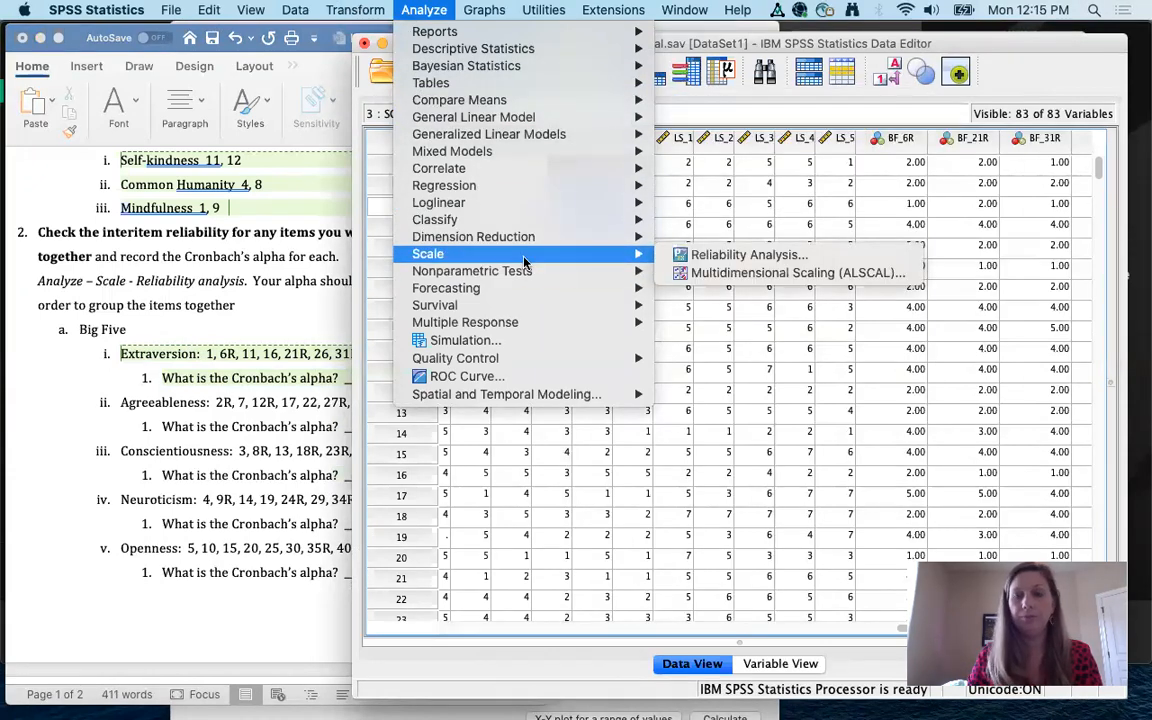
click(735, 260)
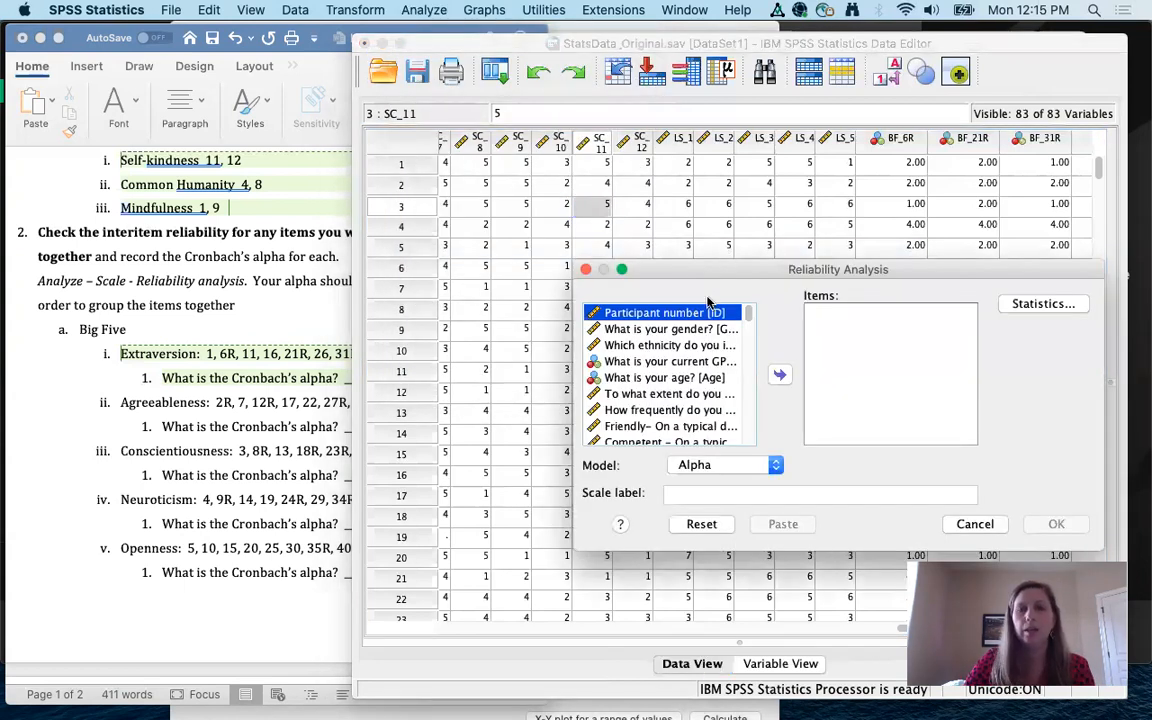
drag(692, 268, 472, 80)
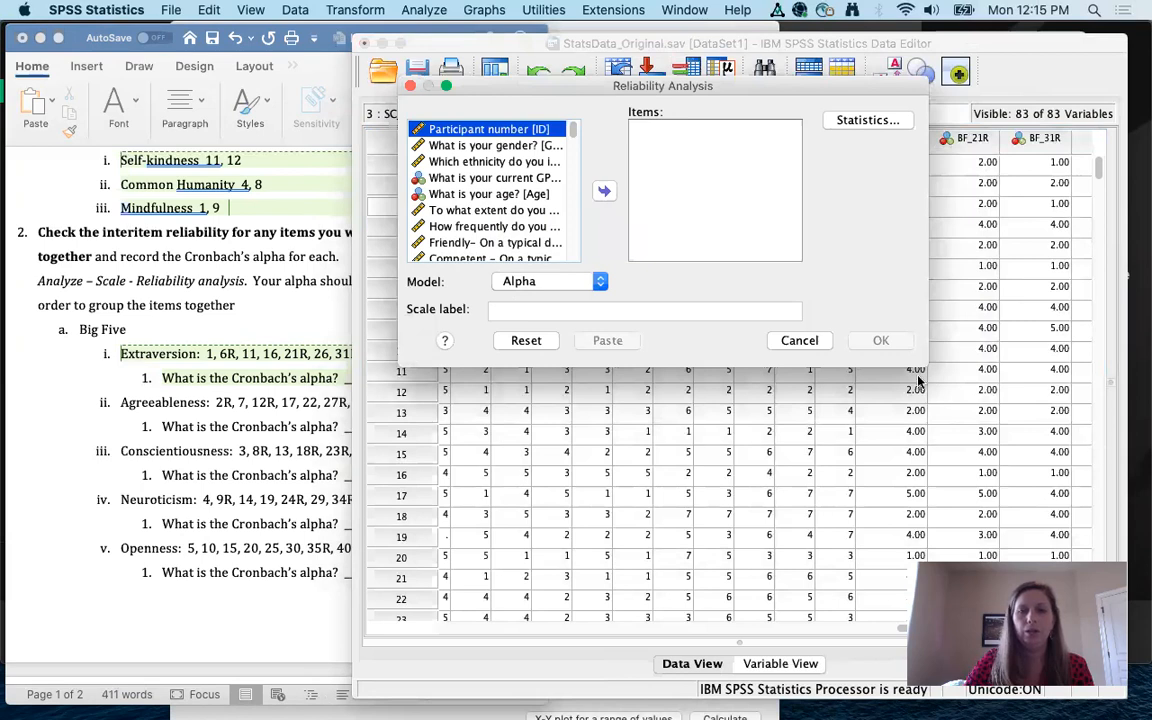
drag(905, 355, 1068, 480)
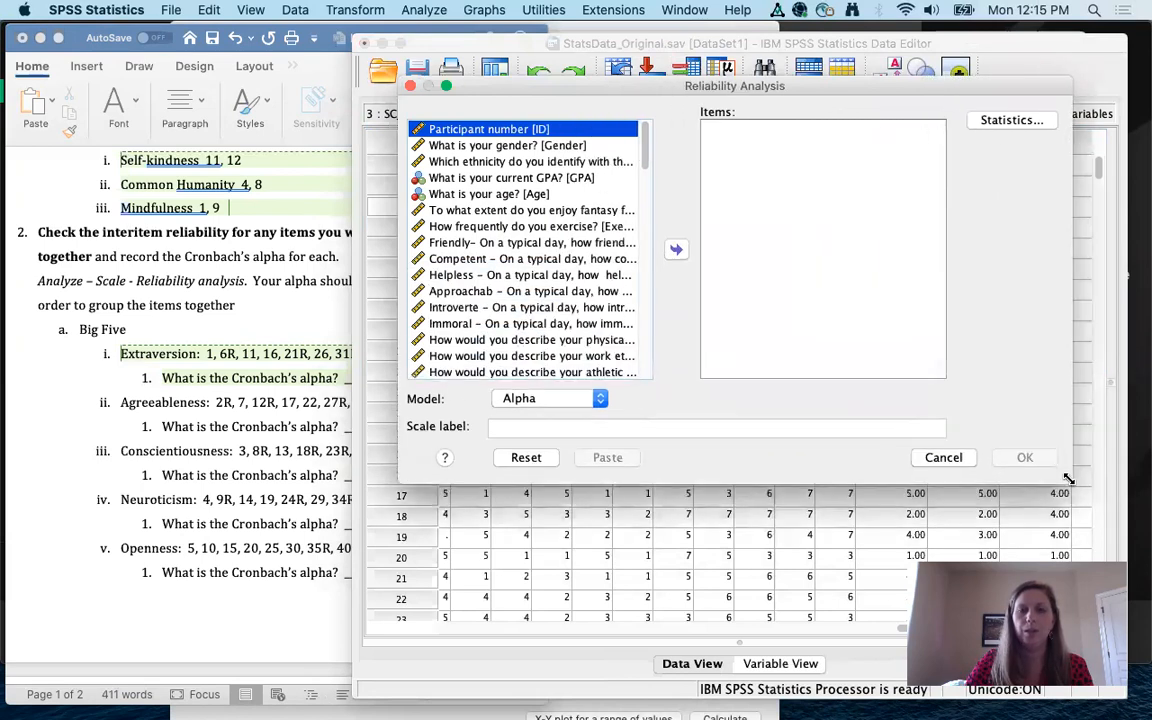
Step: Make the variable list show short variable names, and move the data editor window aside
right_click(505, 193)
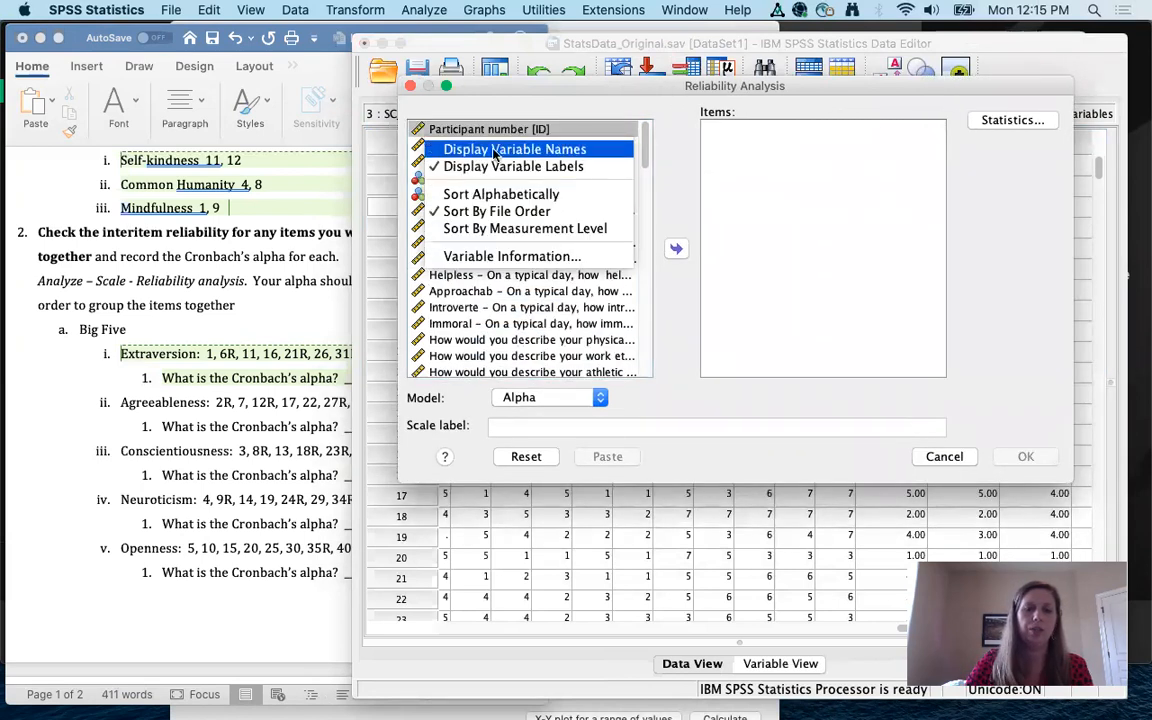
click(493, 151)
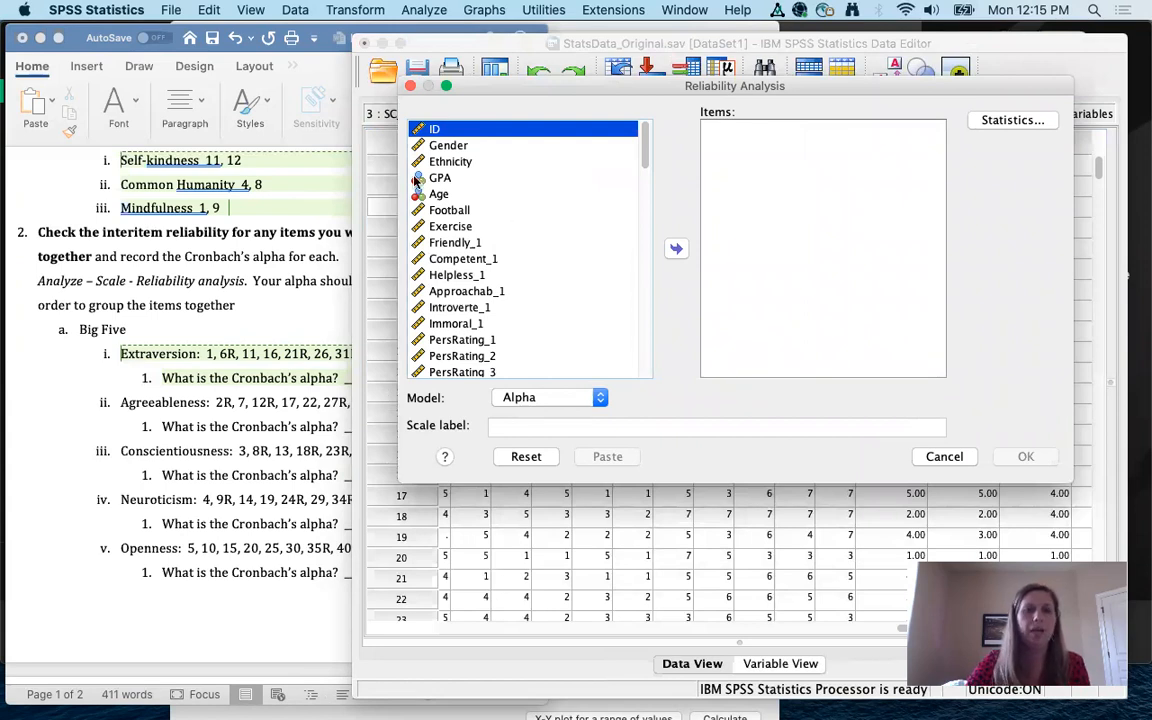
drag(806, 46, 861, 35)
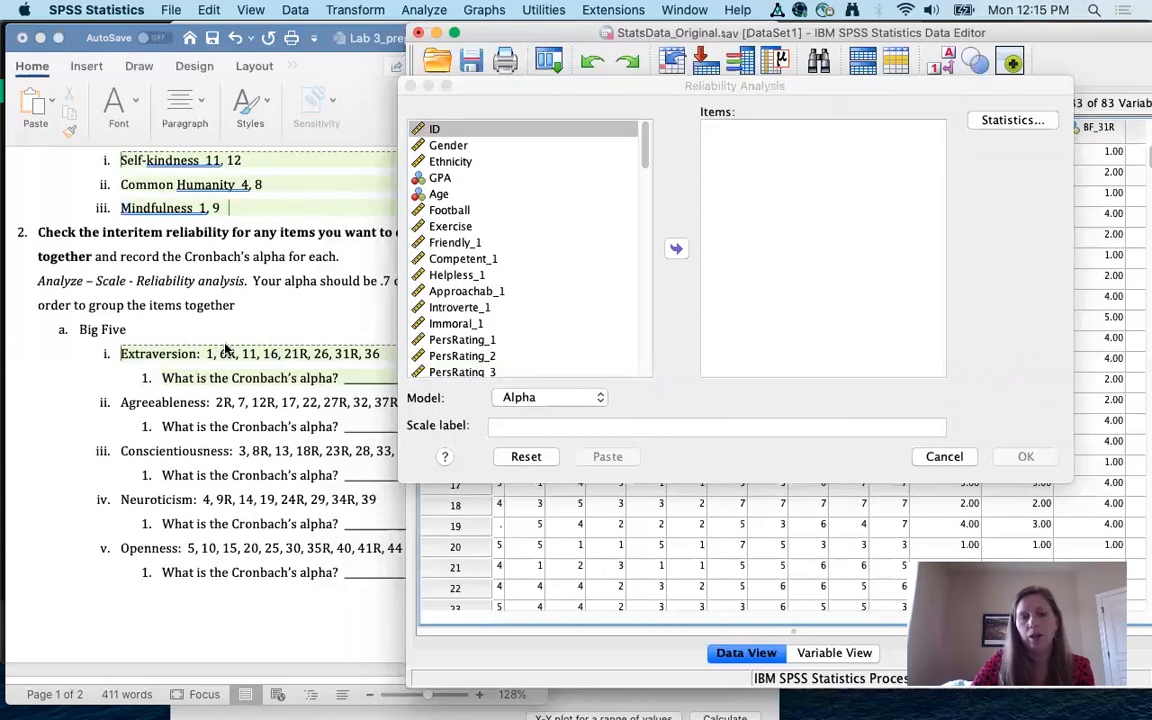
Step: Add BF_1, BF_11, BF_16, BF_26 and BF_36 to the reliability Items list
click(513, 308)
click(513, 308)
scroll(513, 308, down, 5)
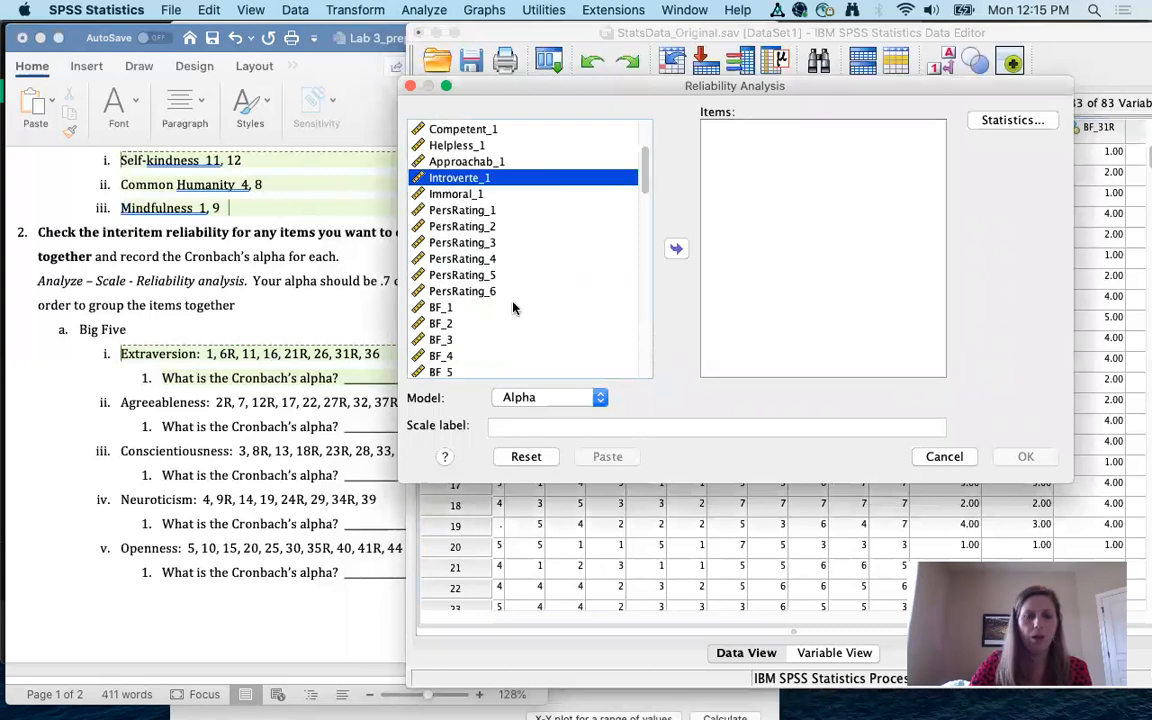
scroll(513, 308, up, 1)
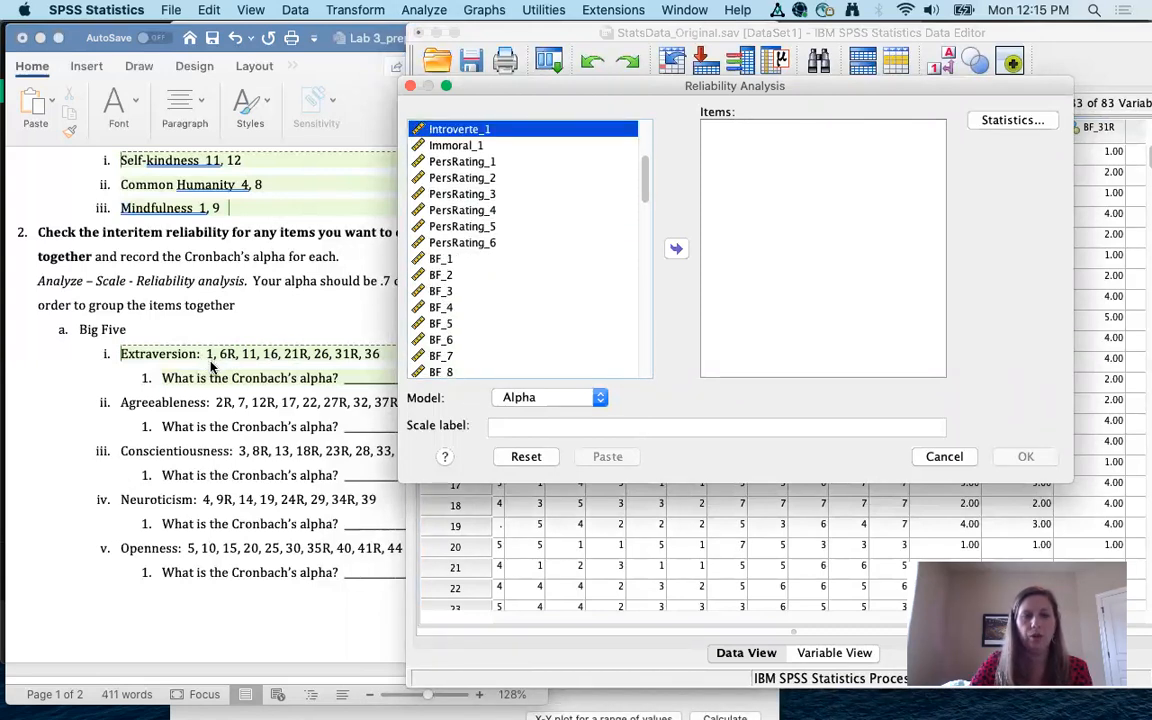
double_click(440, 260)
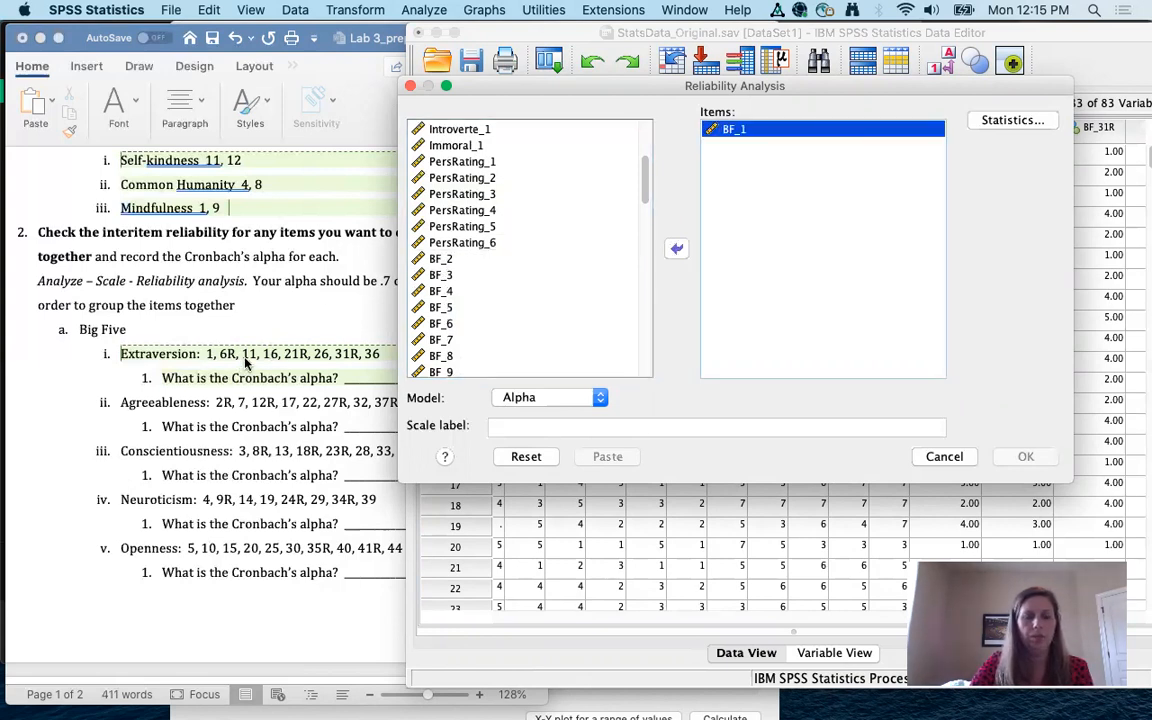
scroll(470, 328, down, 2)
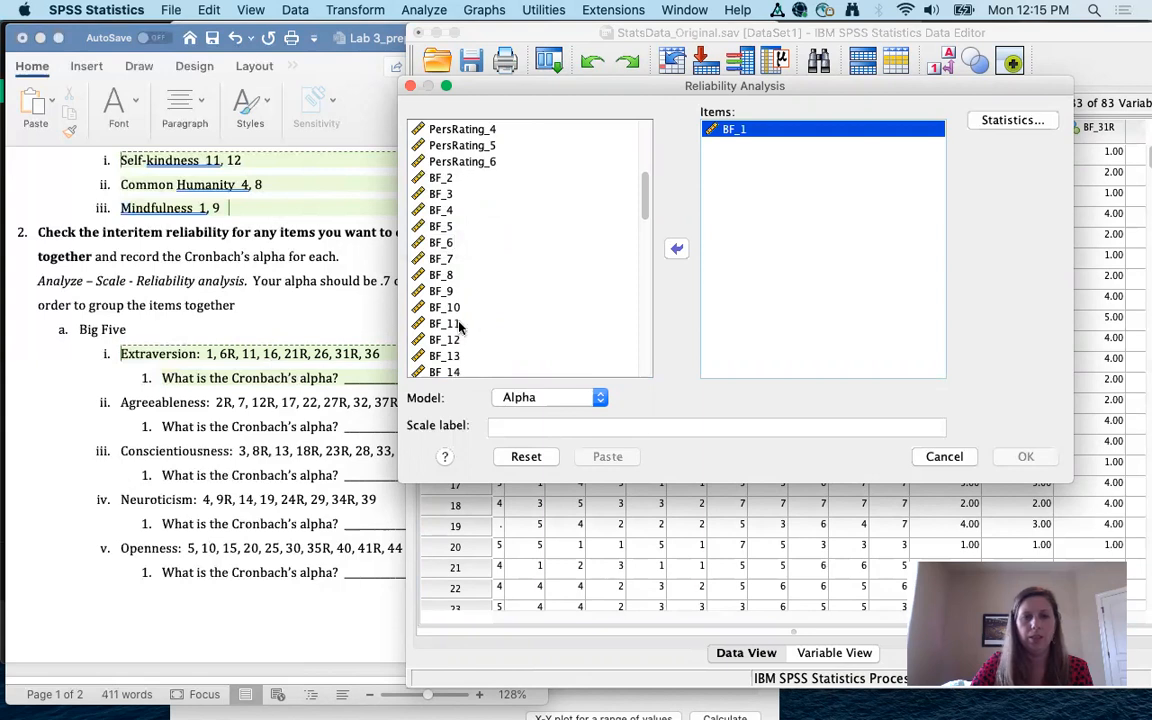
double_click(446, 323)
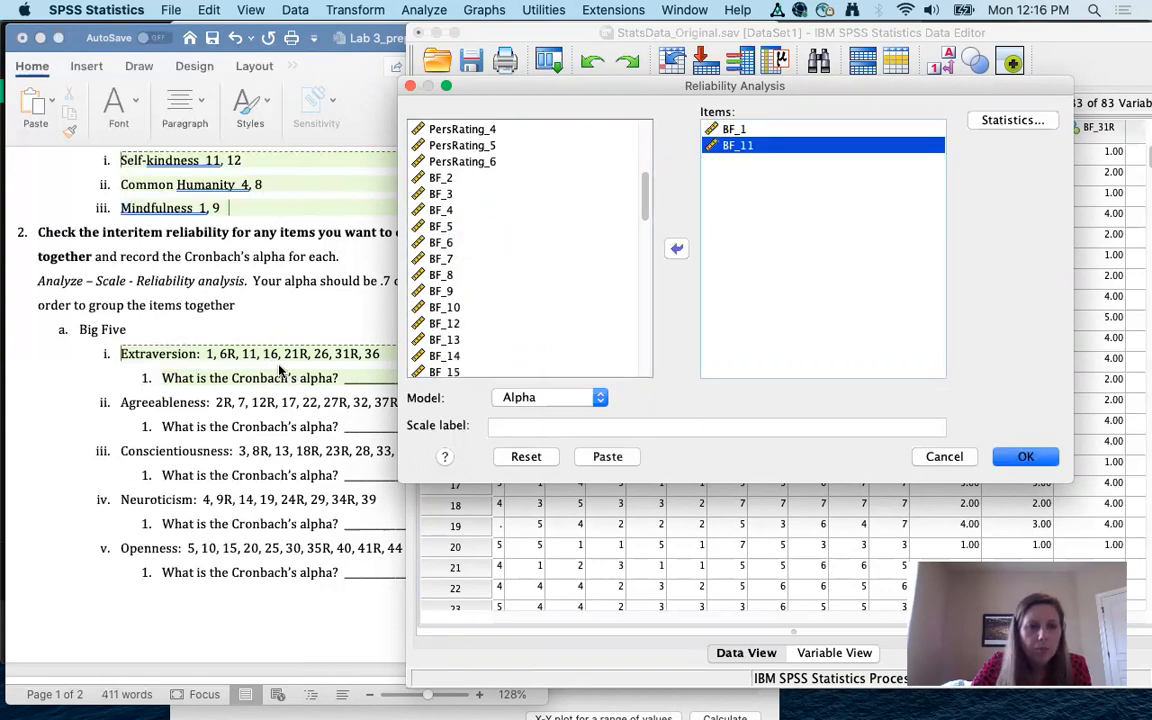
scroll(477, 344, down, 1)
scroll(477, 344, down, 1)
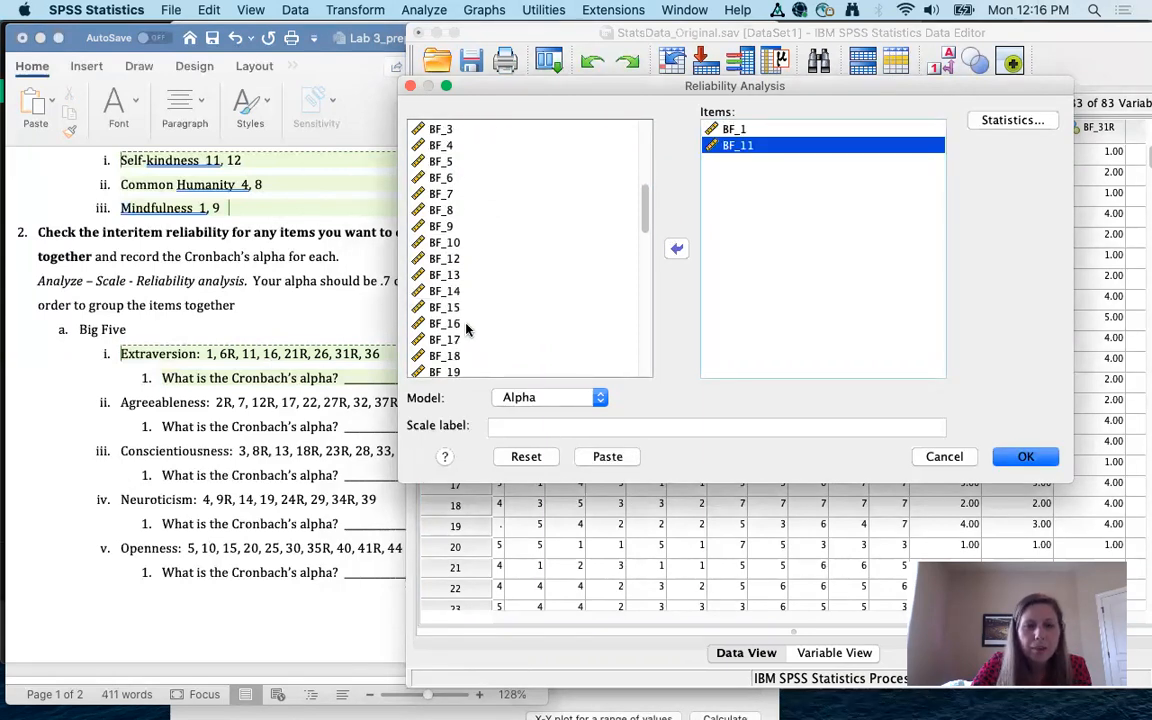
double_click(455, 327)
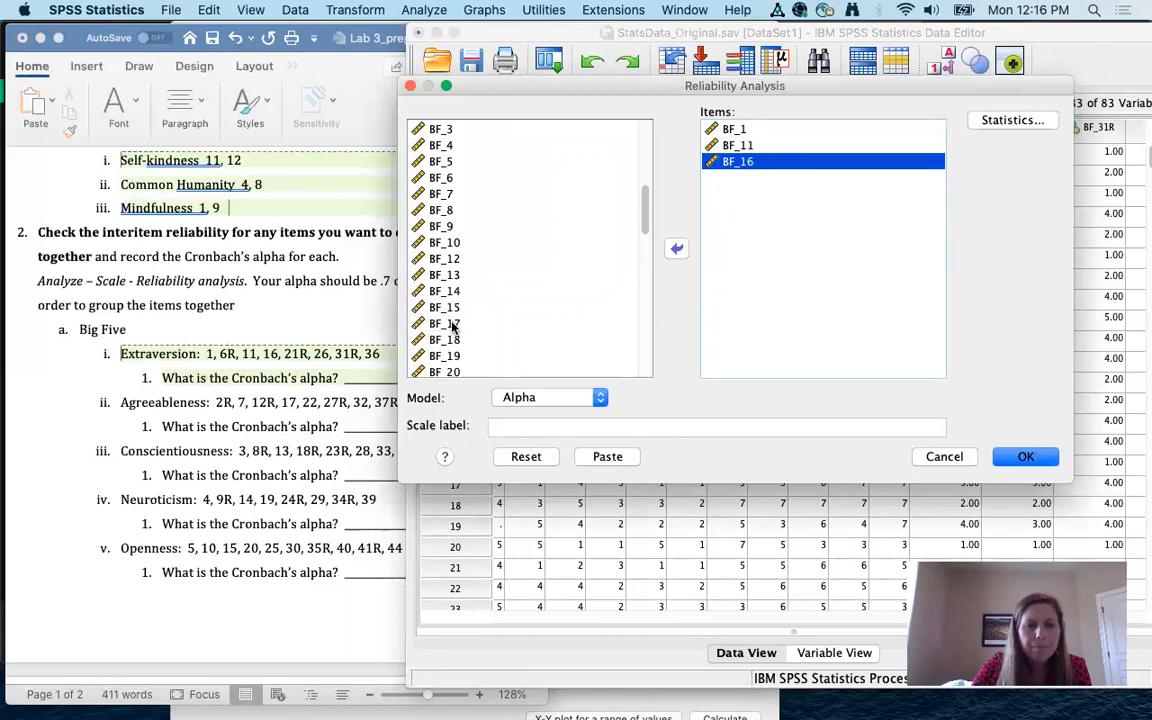
scroll(481, 342, down, 3)
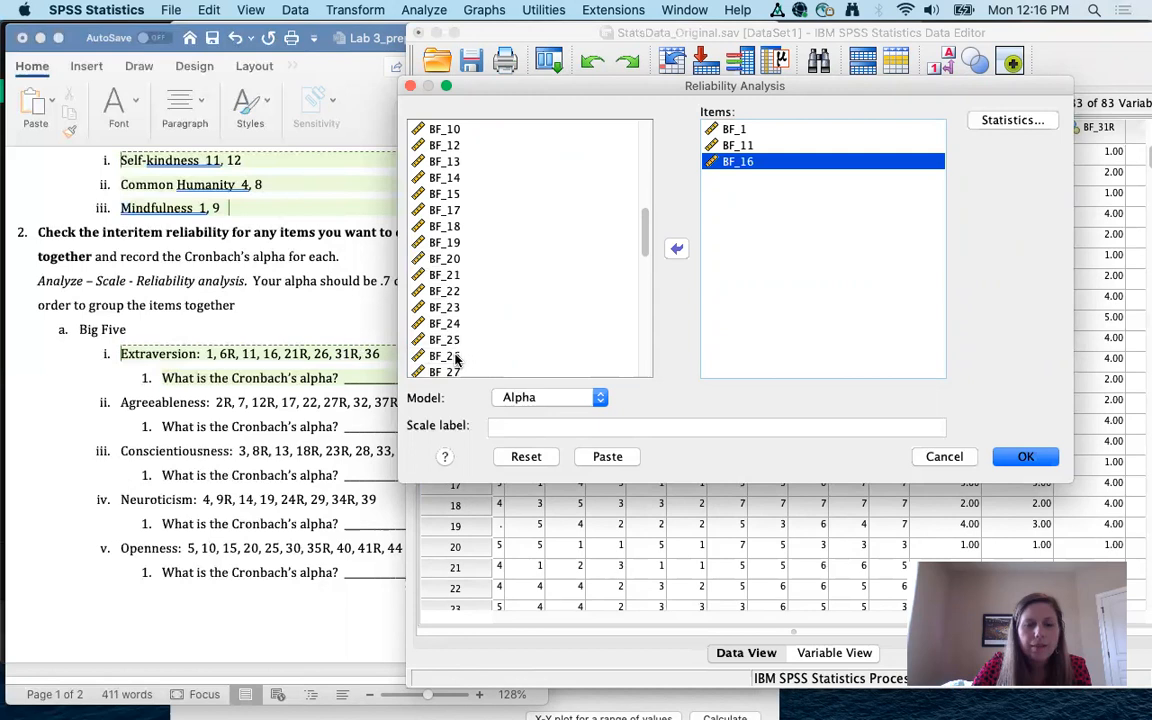
double_click(450, 356)
scroll(507, 312, down, 5)
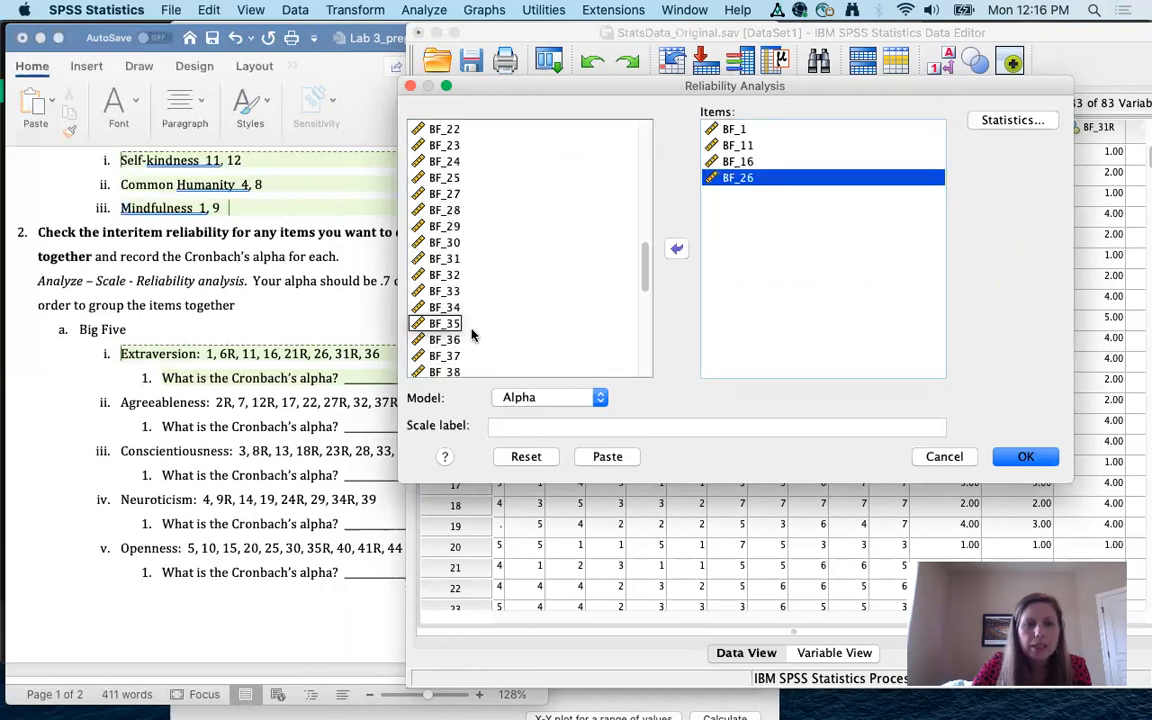
double_click(447, 339)
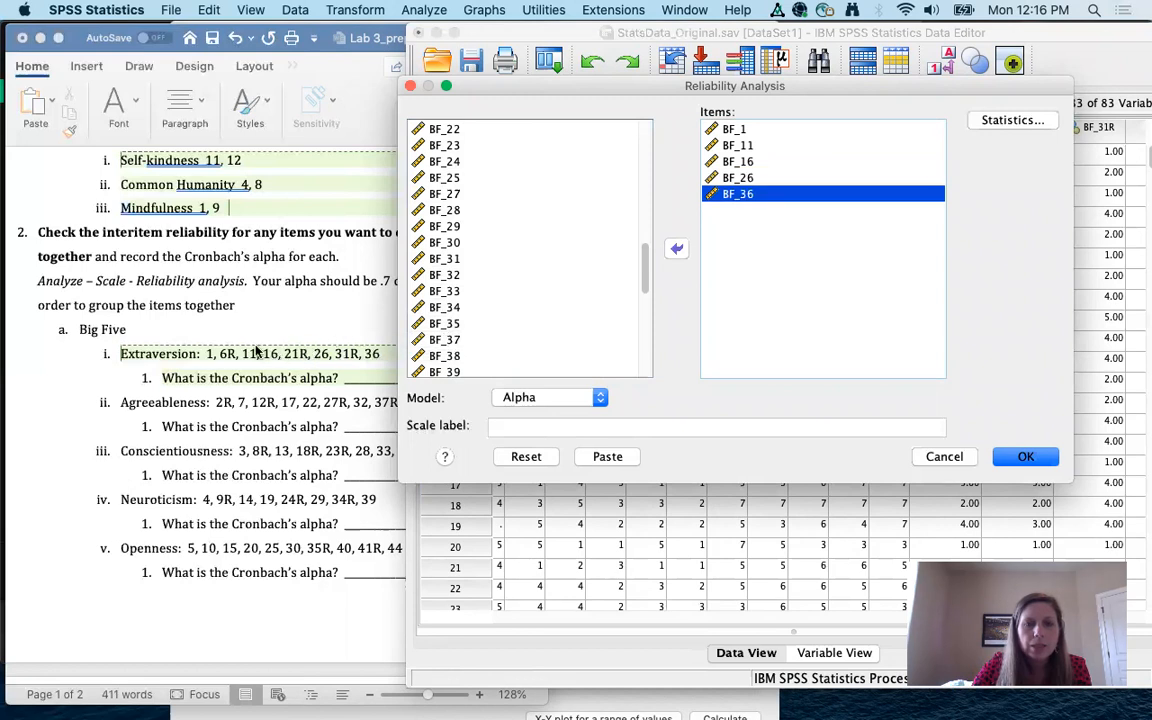
Step: Add the reversed items BF_6R, BF_21R and BF_31R to the Items list
scroll(502, 317, down, 10)
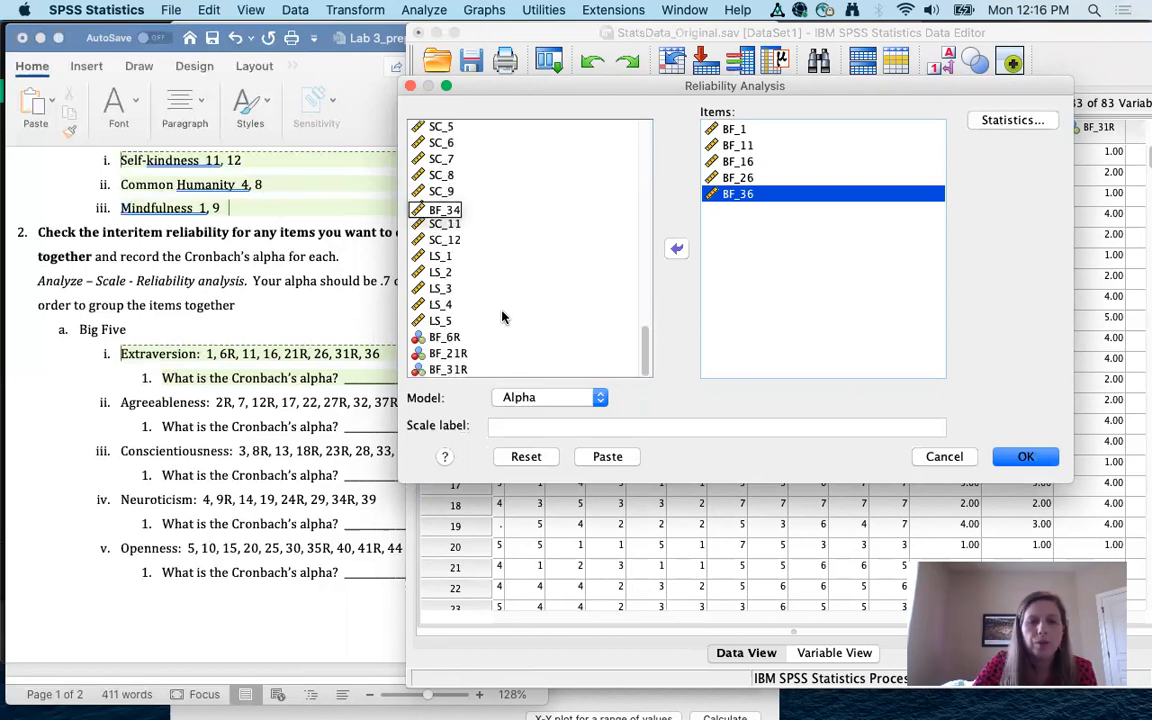
click(446, 340)
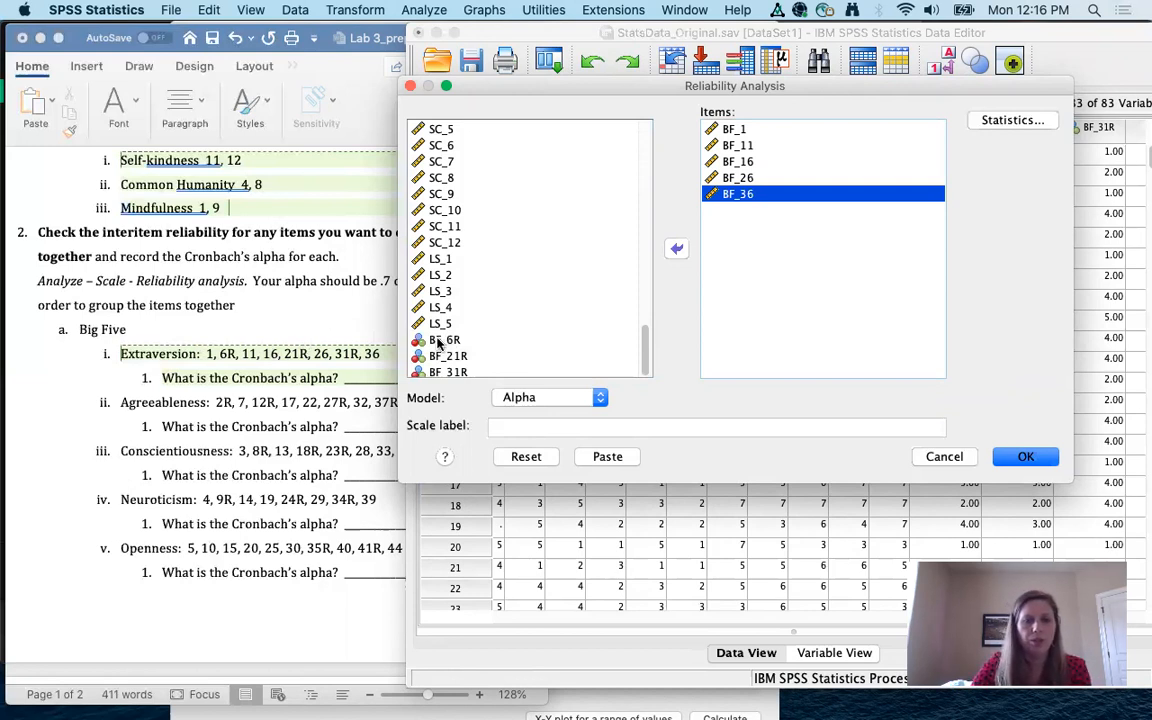
double_click(442, 340)
double_click(442, 353)
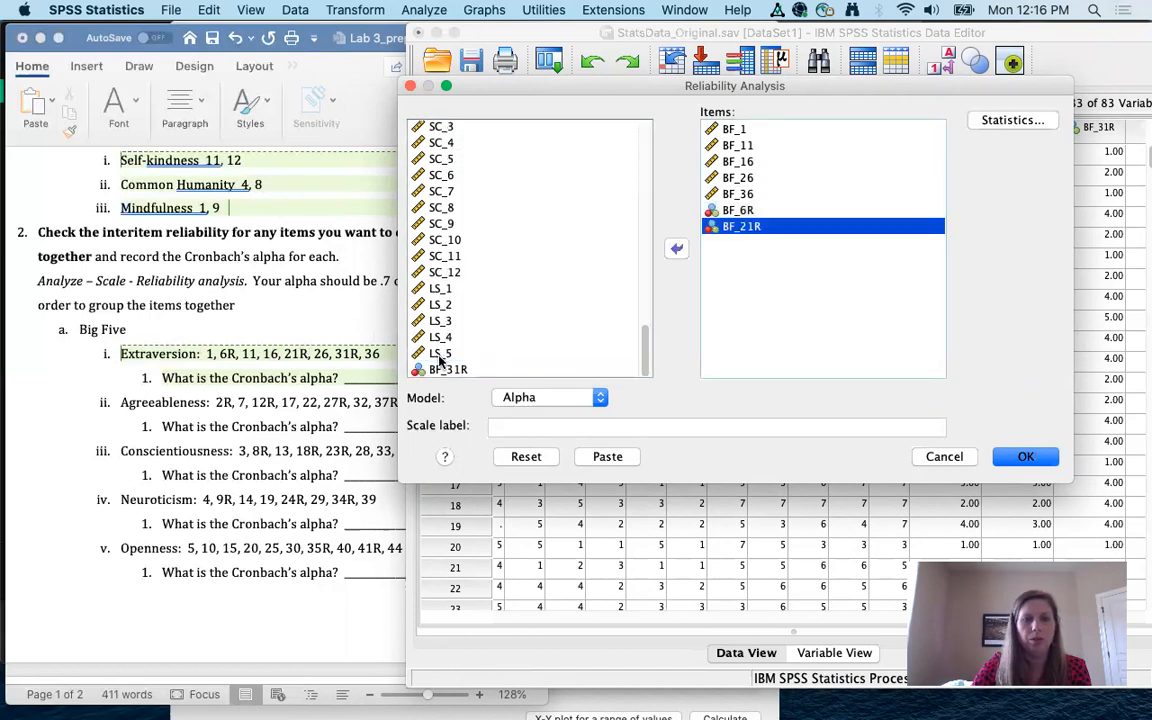
double_click(440, 369)
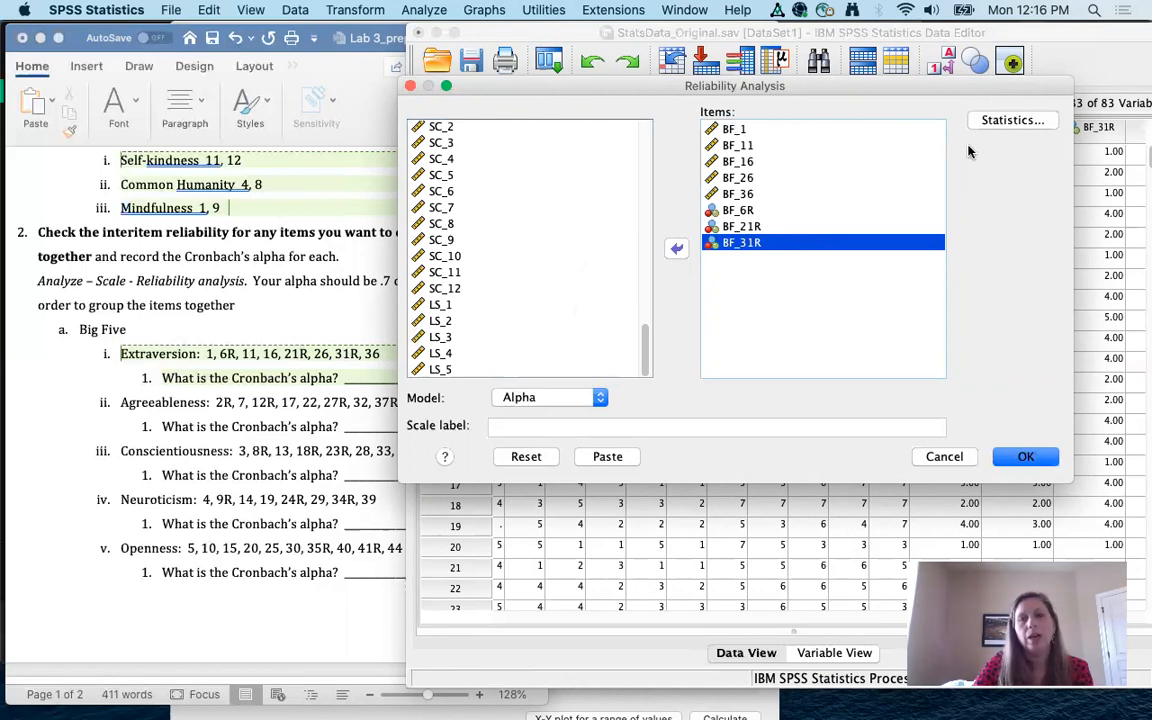
Step: Paste the reliability settings as syntax and run the RELIABILITY block, giving alpha .847 for 8 items
click(605, 458)
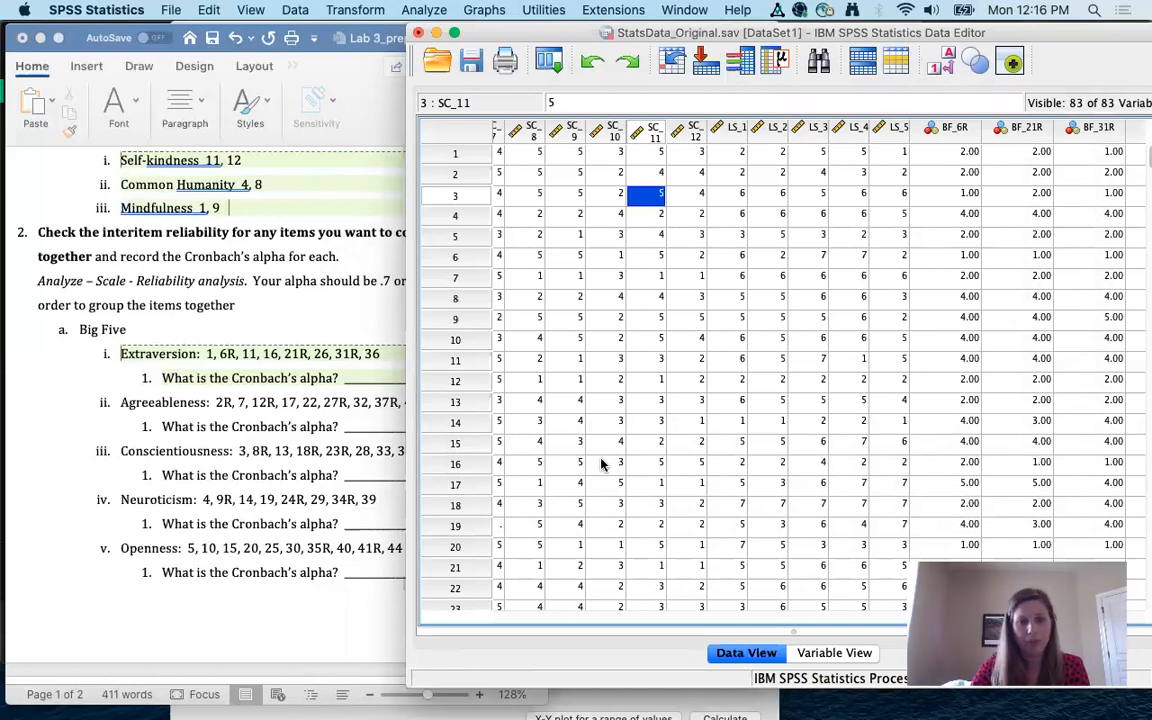
mouse_move(808, 705)
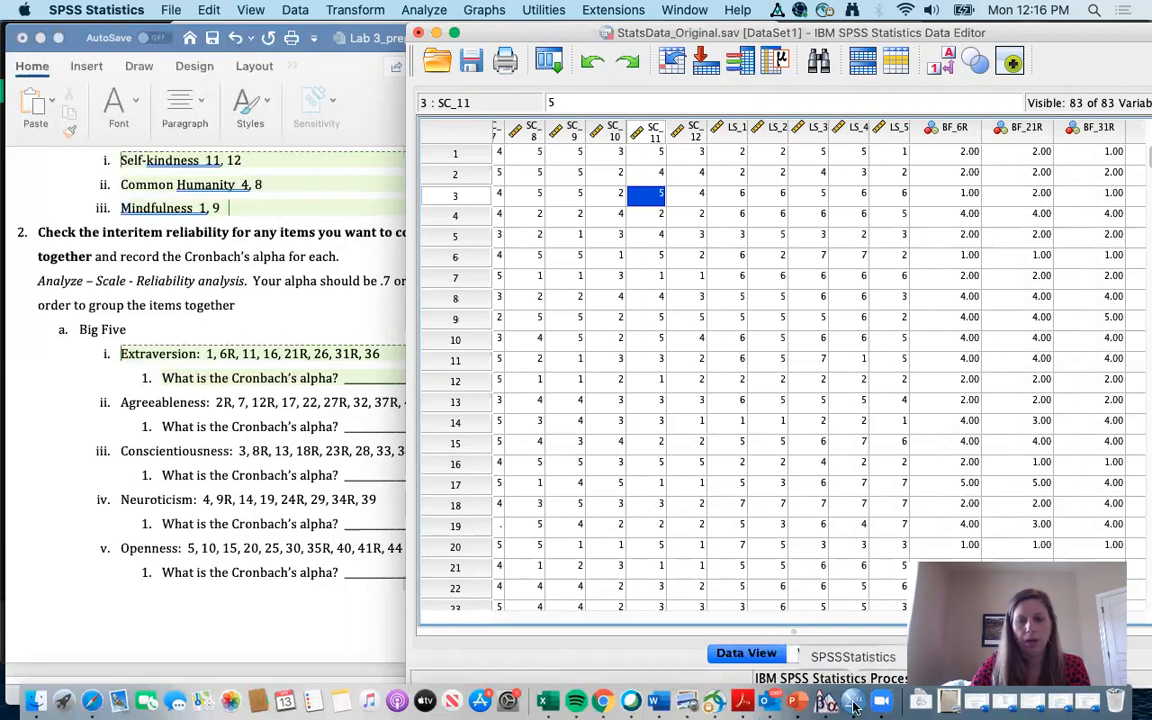
click(855, 706)
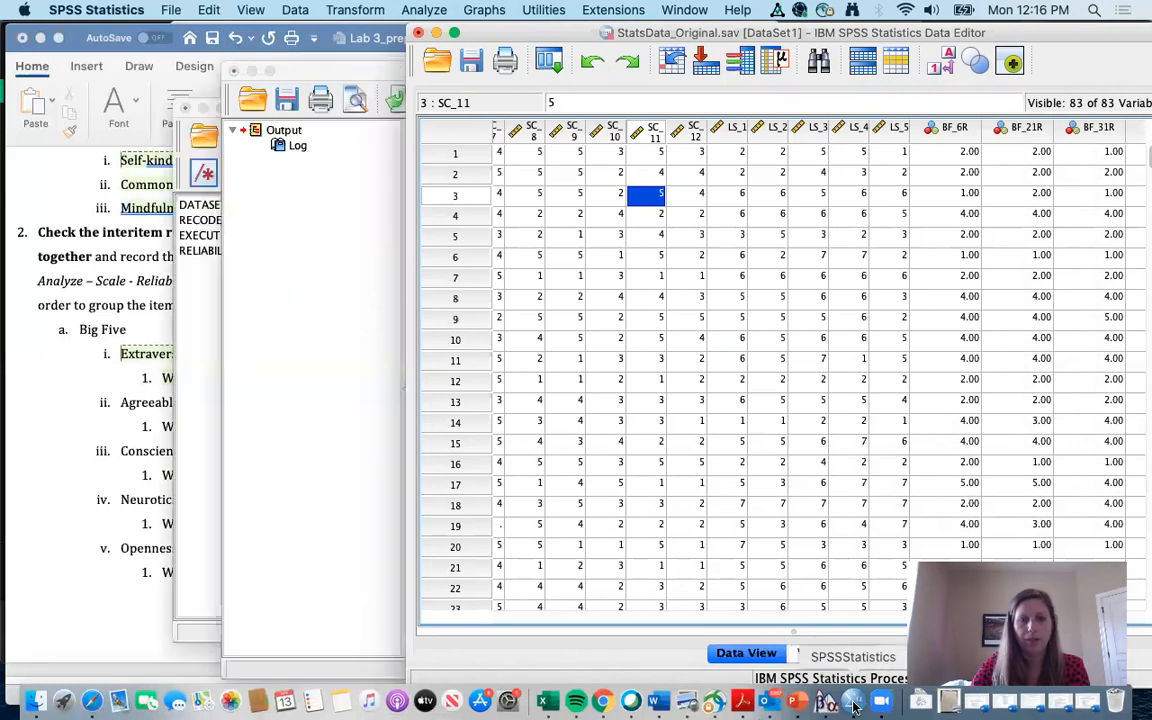
click(208, 375)
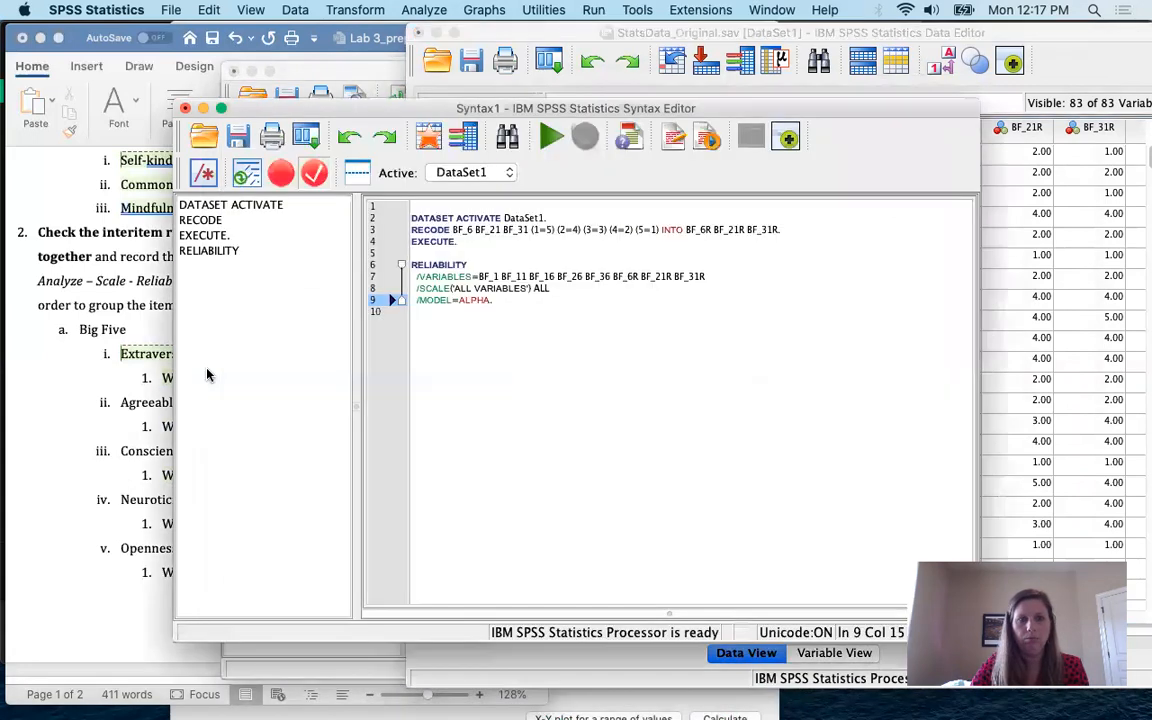
key(super+r)
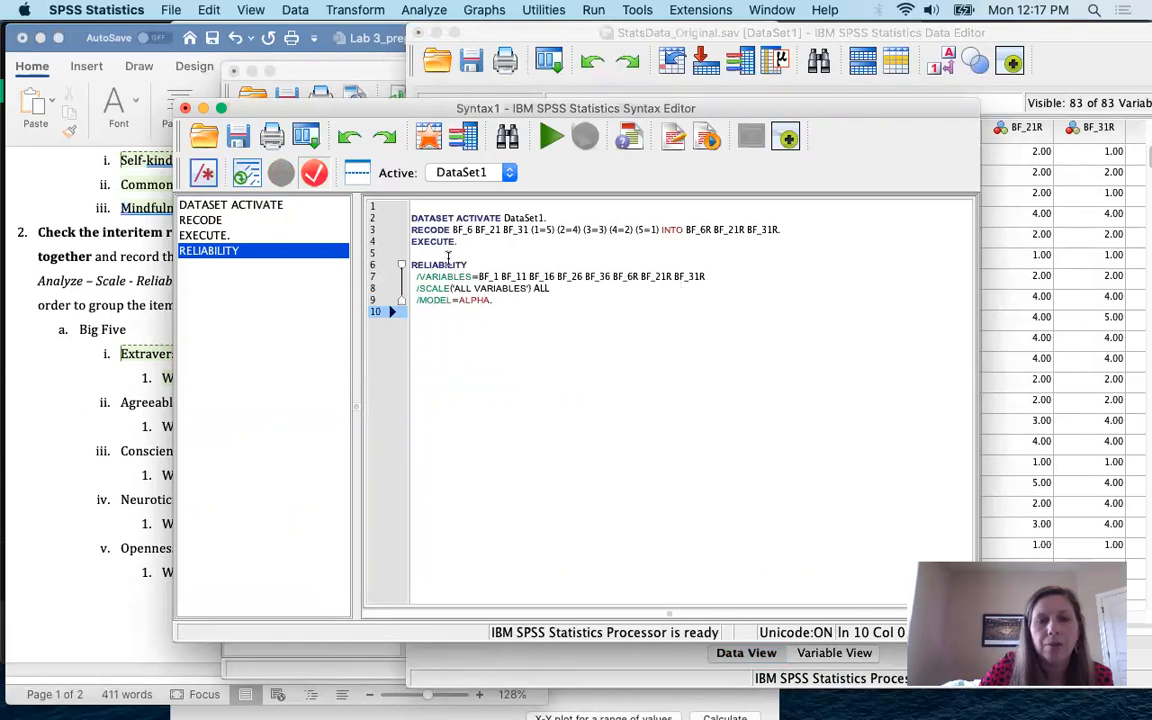
drag(498, 301, 348, 245)
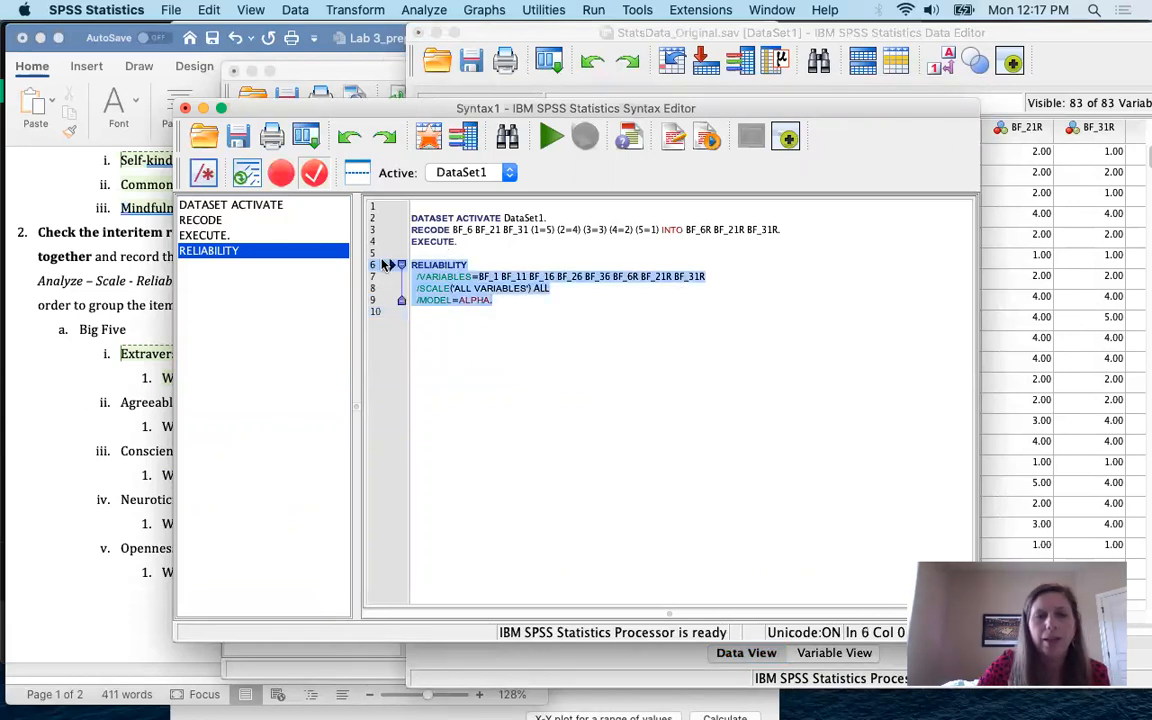
click(550, 137)
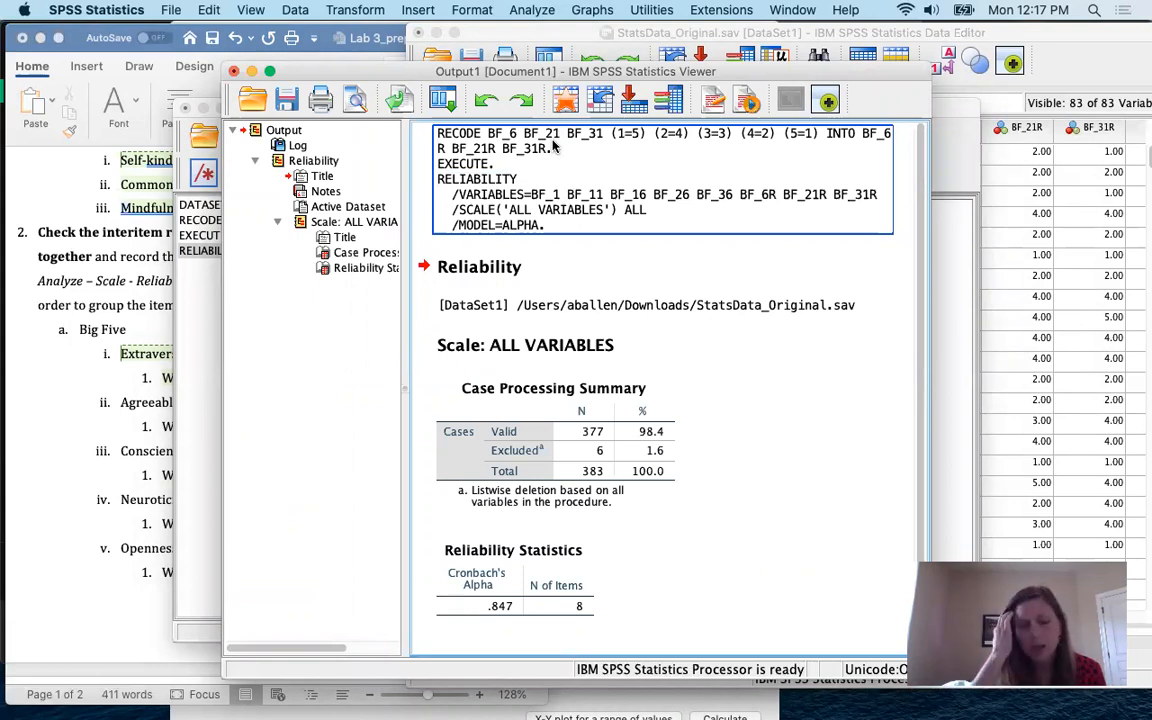
Step: Select the Reliability Statistics table showing alpha .847, then return to the Word worksheet
click(476, 546)
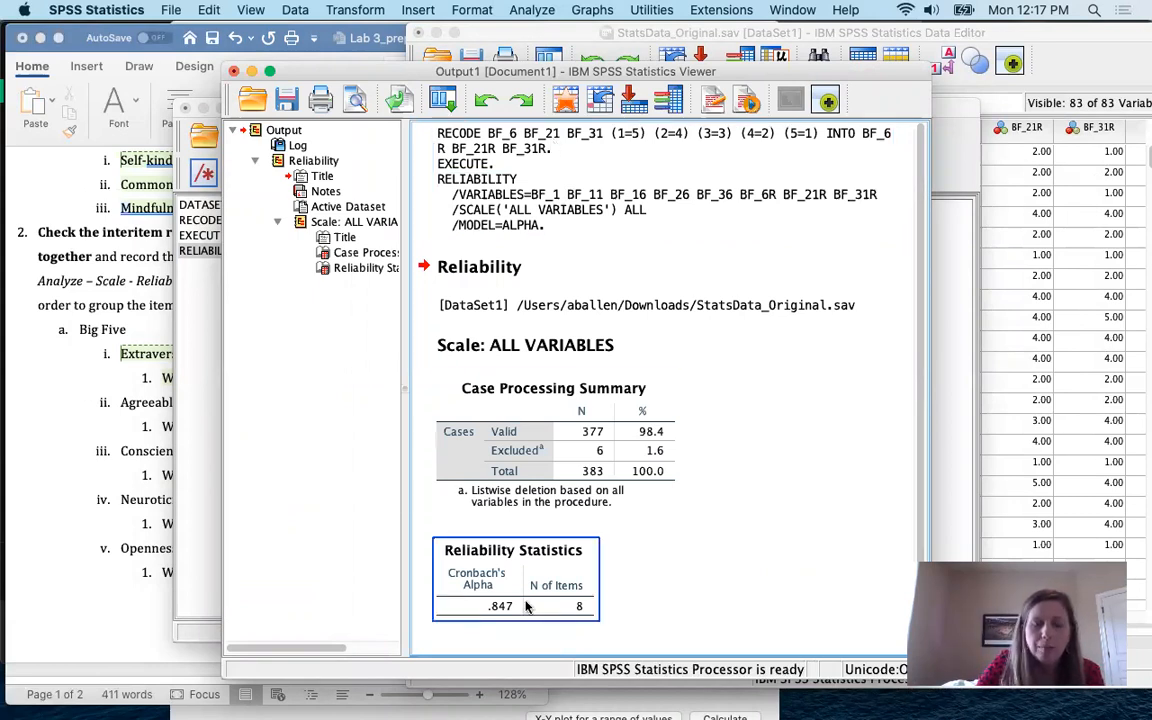
click(465, 594)
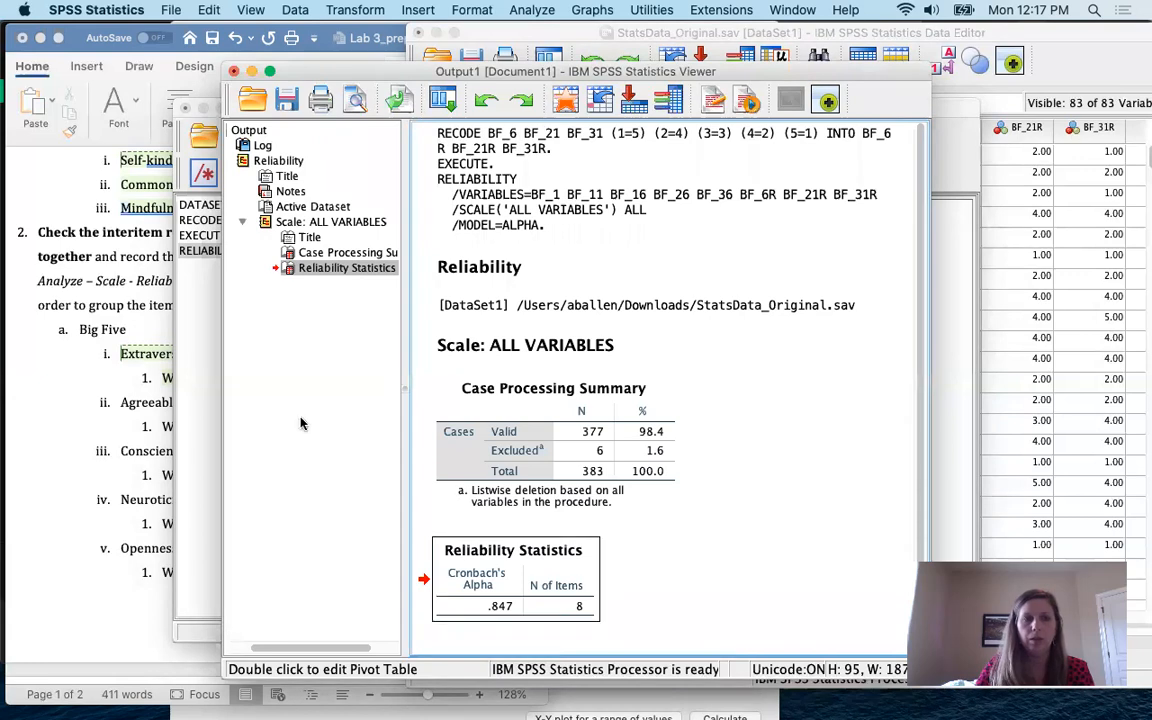
click(87, 350)
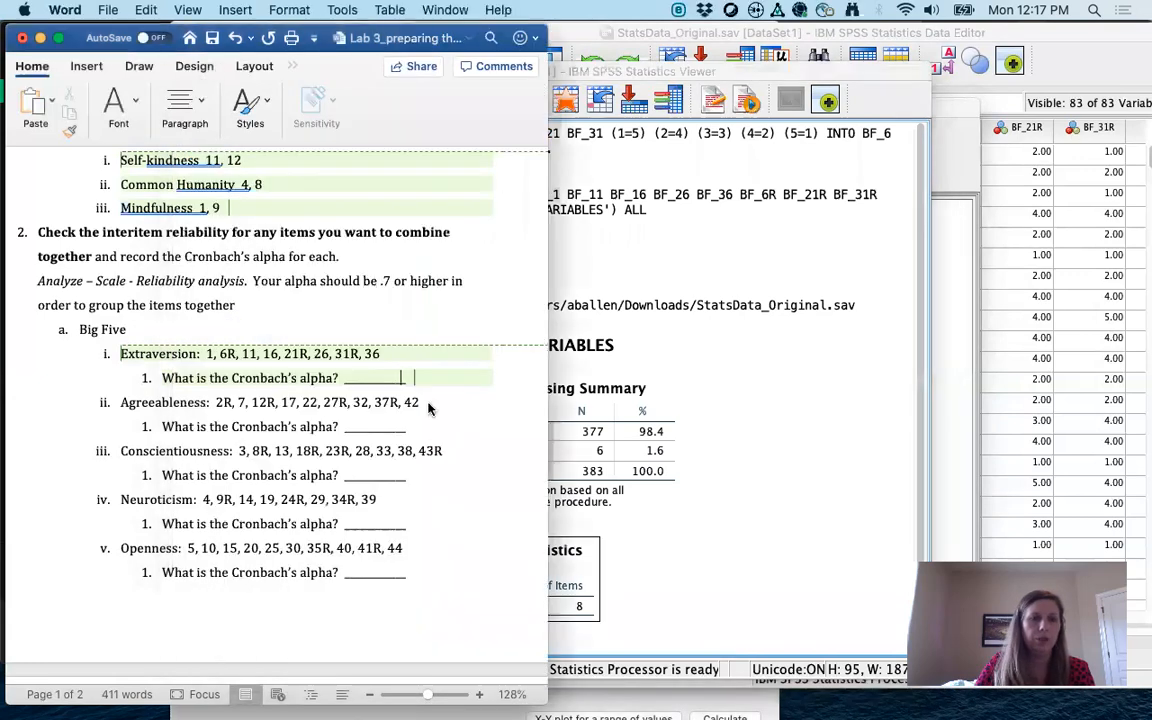
Step: Enter .85 in Word's Extraversion alpha blank, then switch back to the SPSS output
click(365, 379)
text(.85)
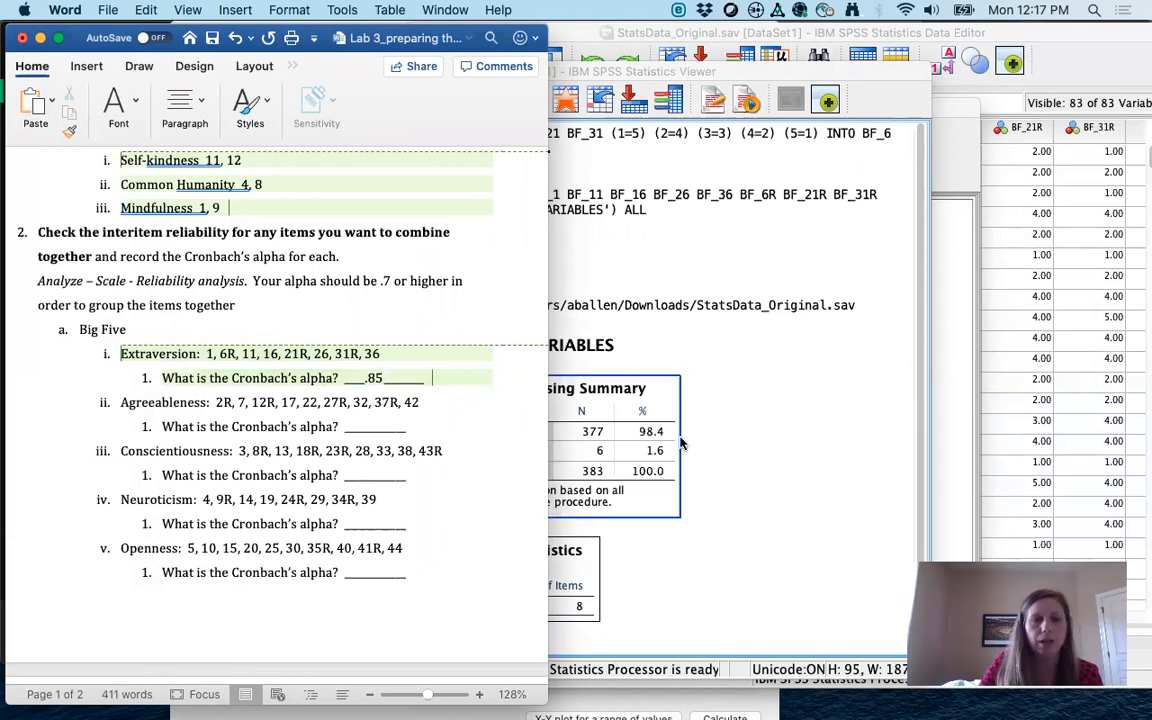
click(782, 404)
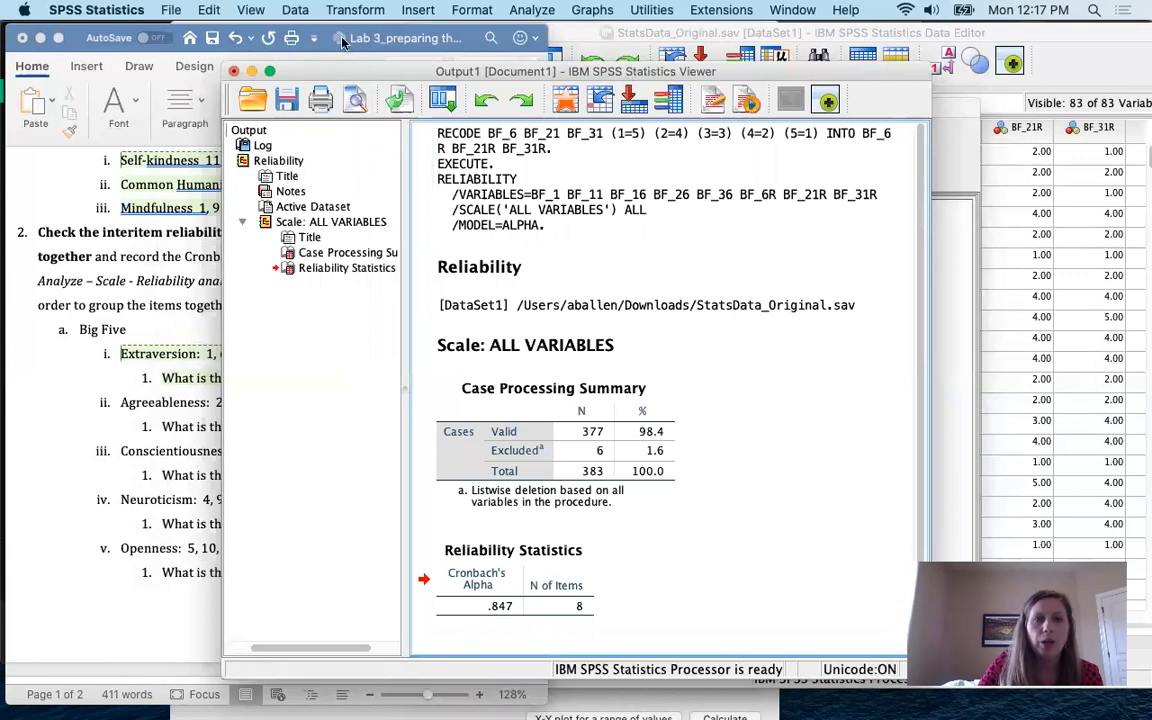
Step: Reopen Analyze > Scale > Reliability Analysis
click(532, 9)
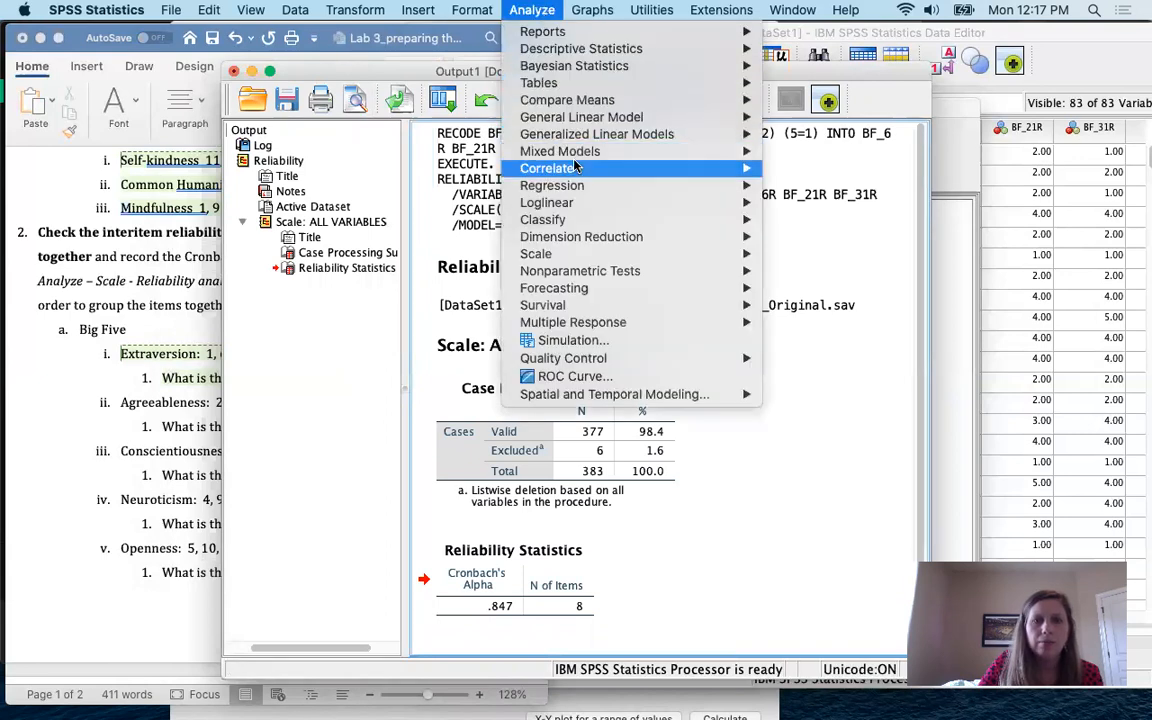
mouse_move(575, 268)
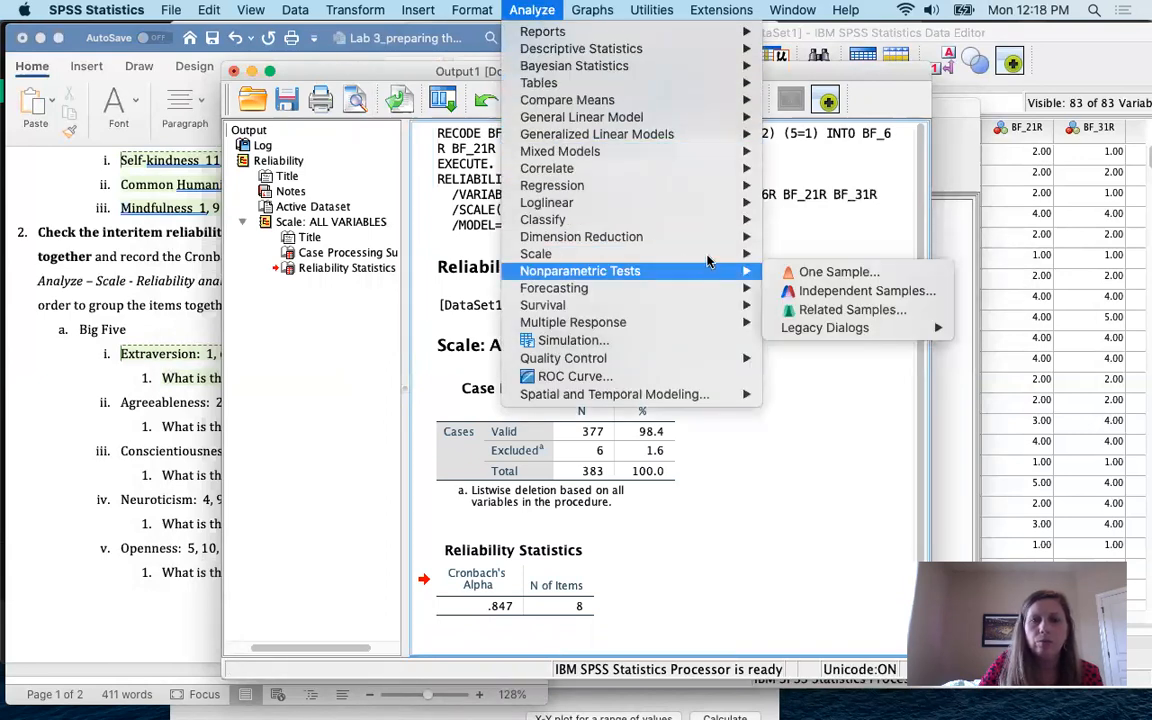
mouse_move(700, 253)
click(787, 256)
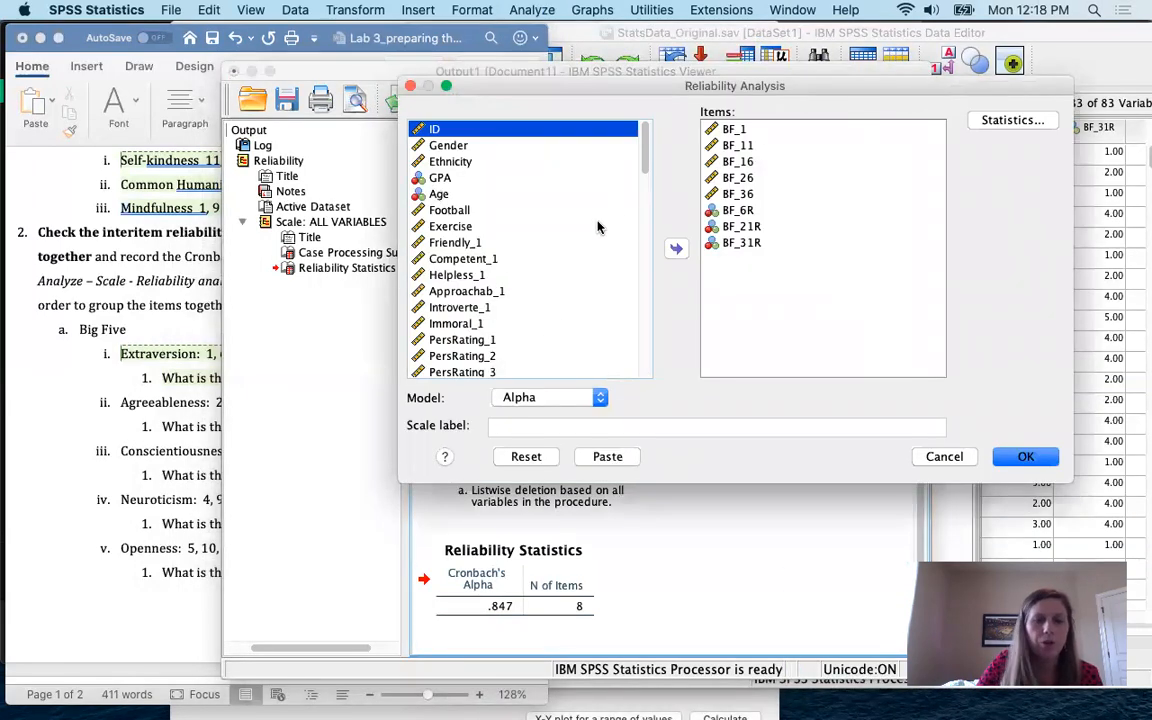
Step: Remove all eight Extraversion items from the Items list, then return to Word
click(740, 129)
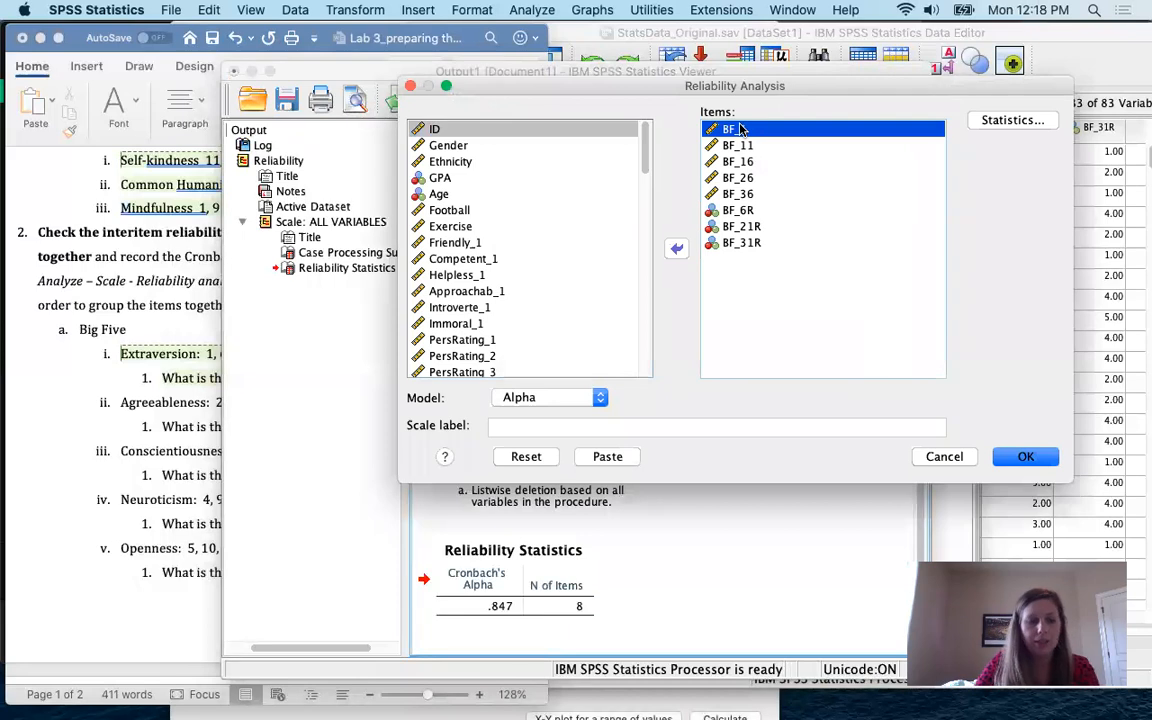
shift+click(743, 243)
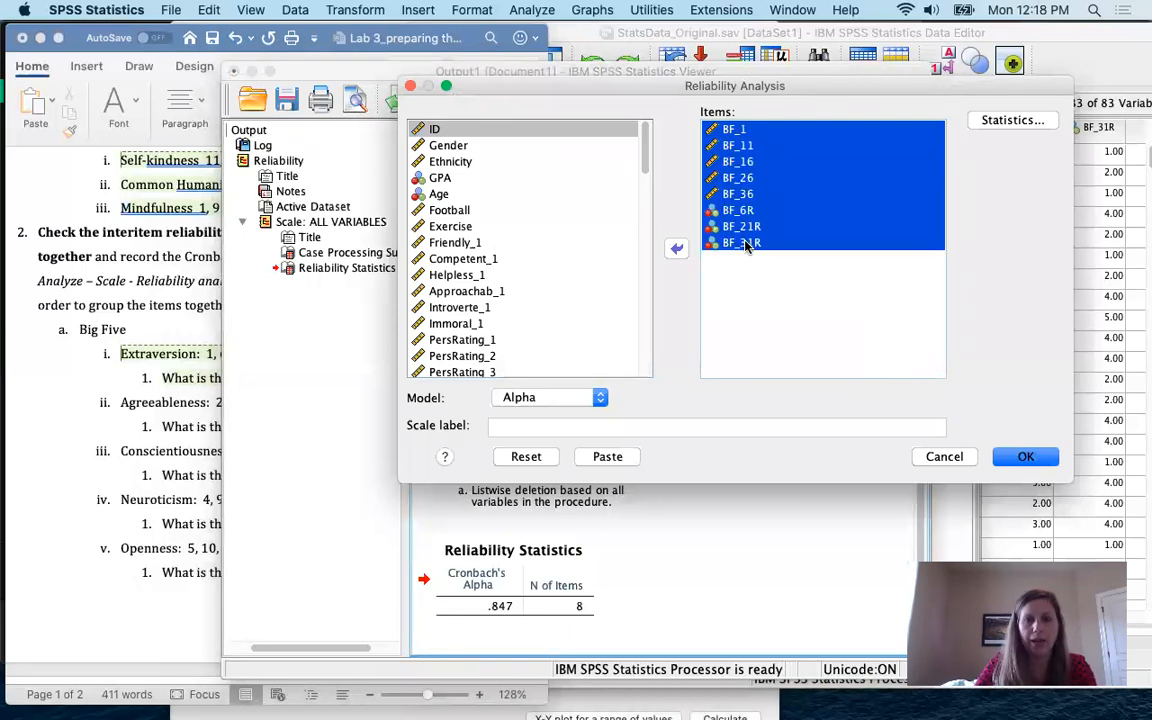
click(737, 130)
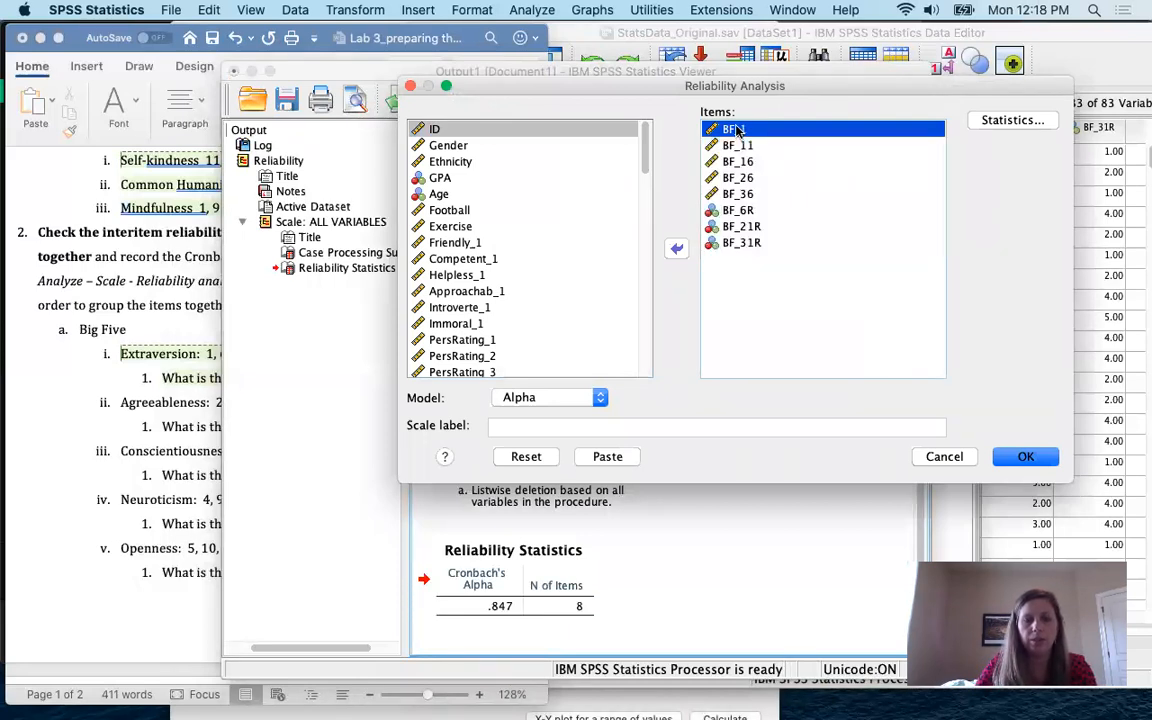
shift+click(748, 245)
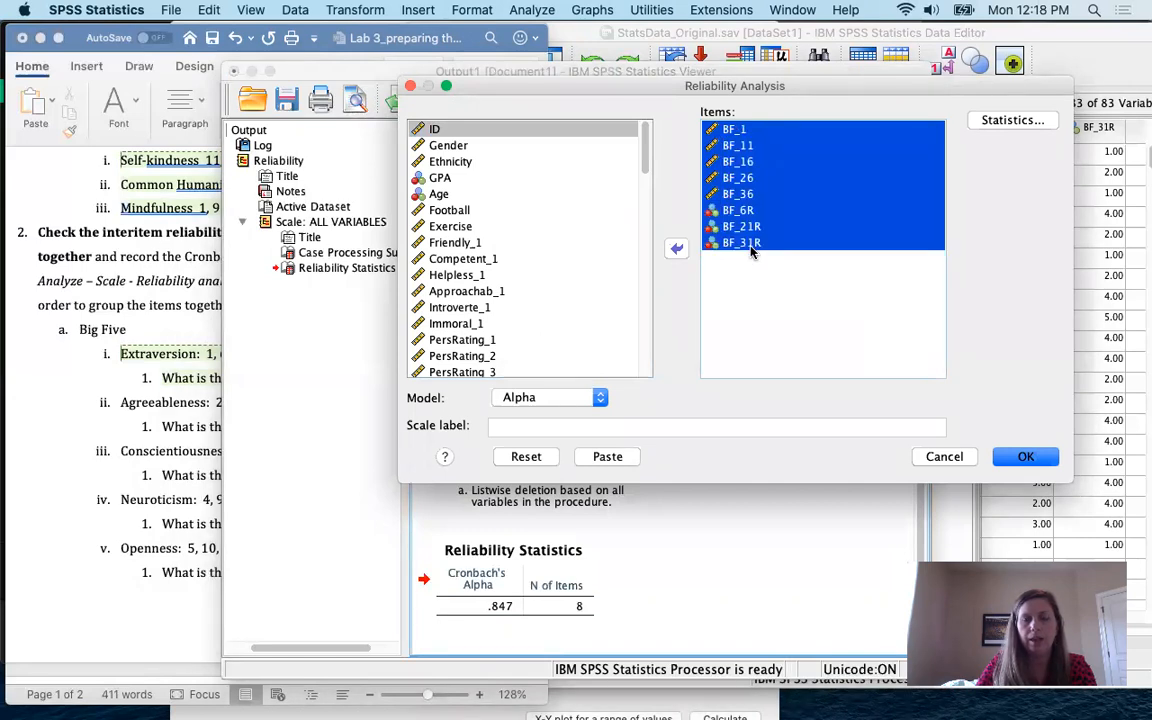
click(676, 250)
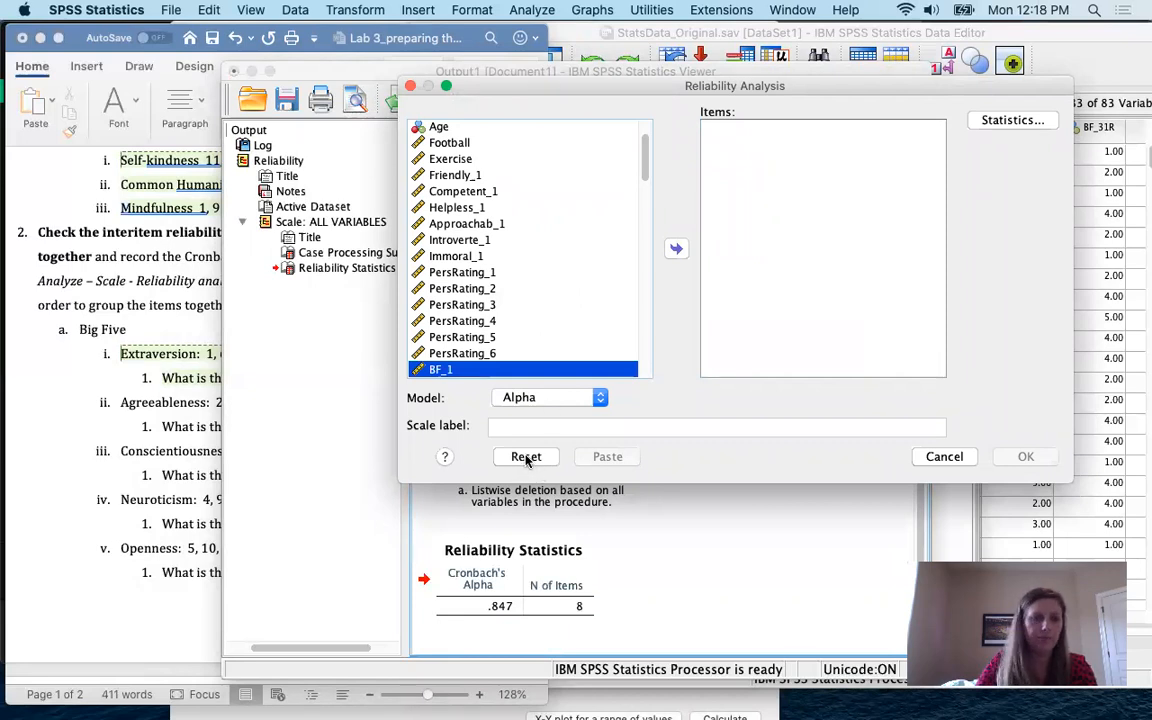
click(128, 398)
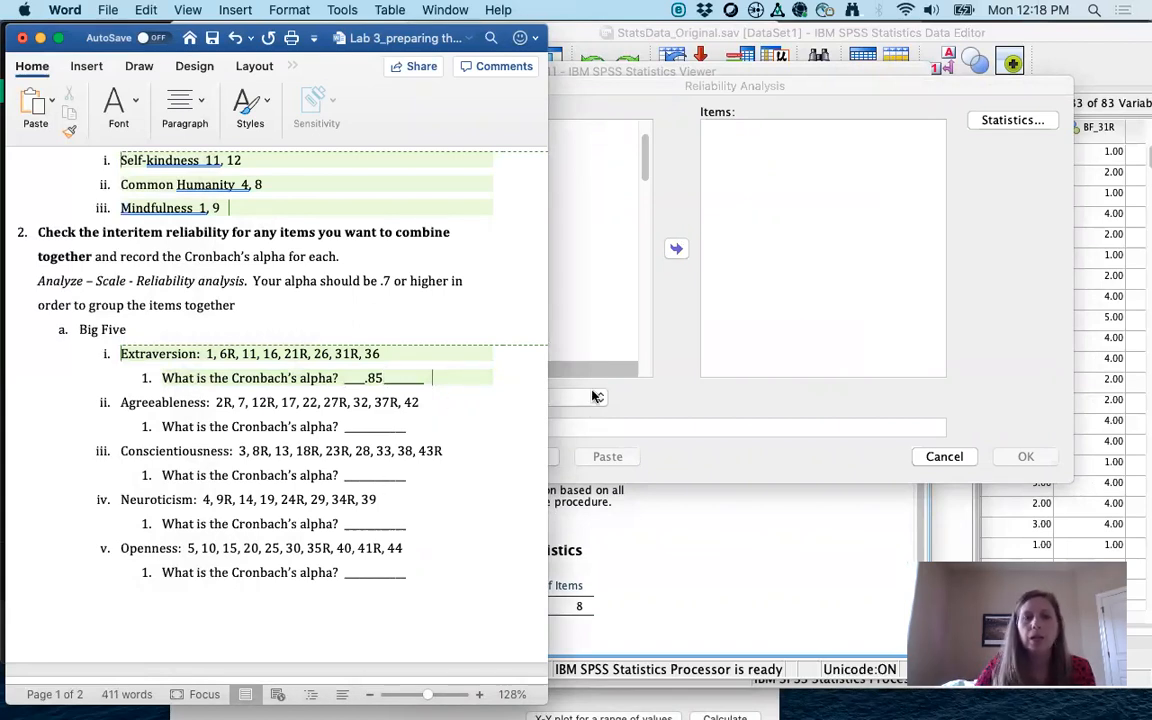
Step: Scroll the Lab 3 notes to step 3, Compute new variables, with its Big Five and Self-compassion items
click(589, 335)
click(130, 365)
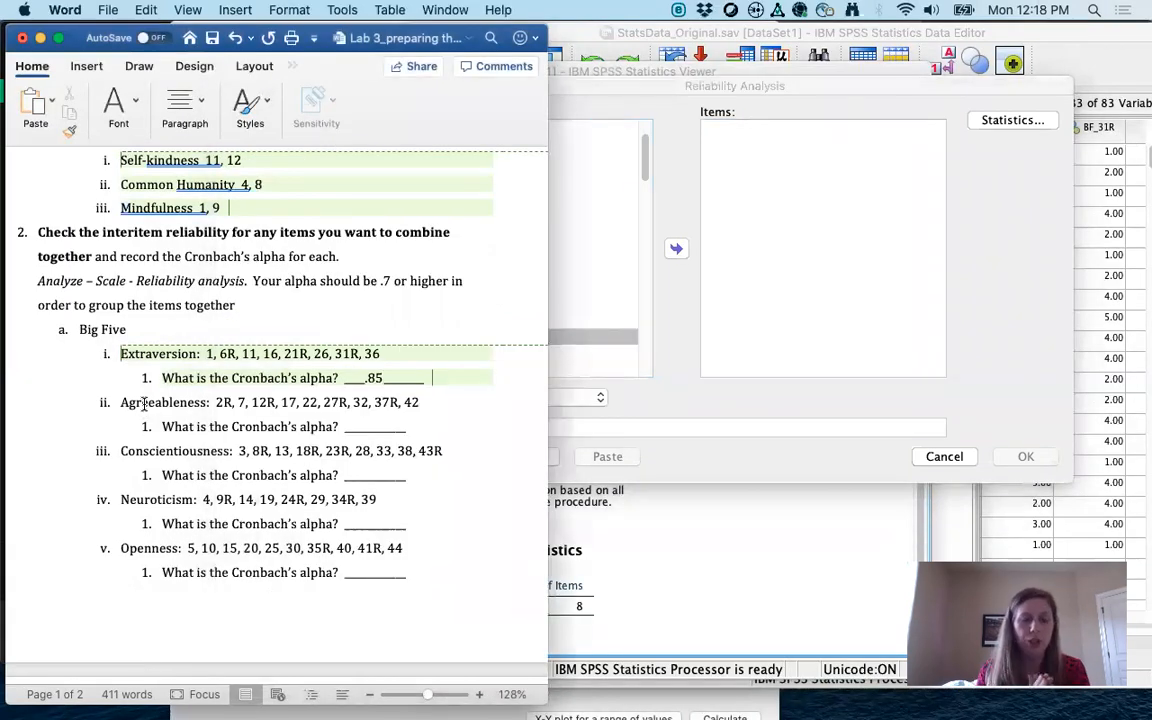
scroll(145, 402, down, 10)
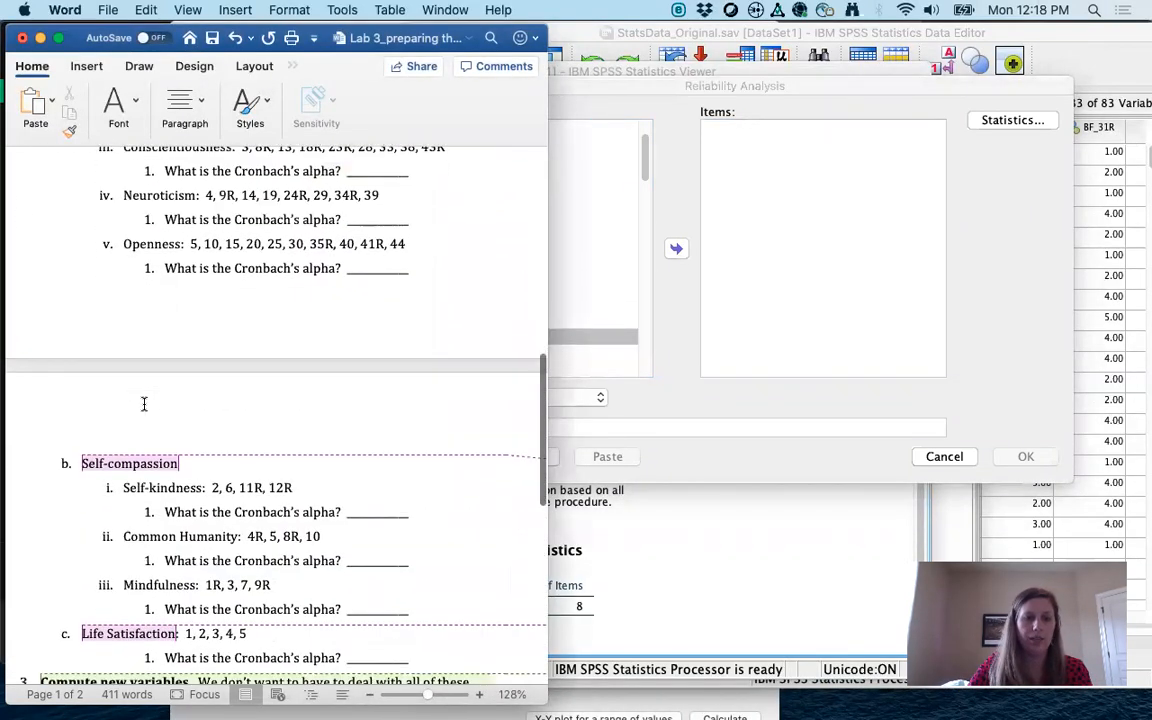
scroll(145, 403, down, 5)
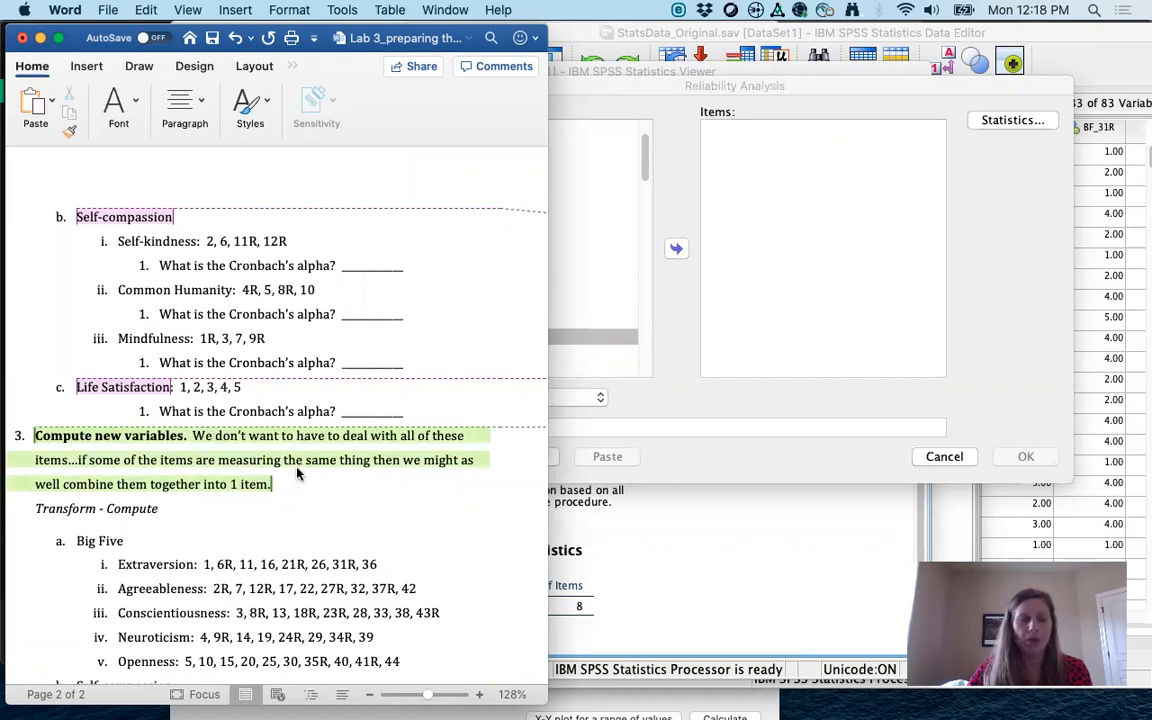
mouse_move(297, 475)
scroll(297, 472, down, 1)
scroll(500, 578, down, 1)
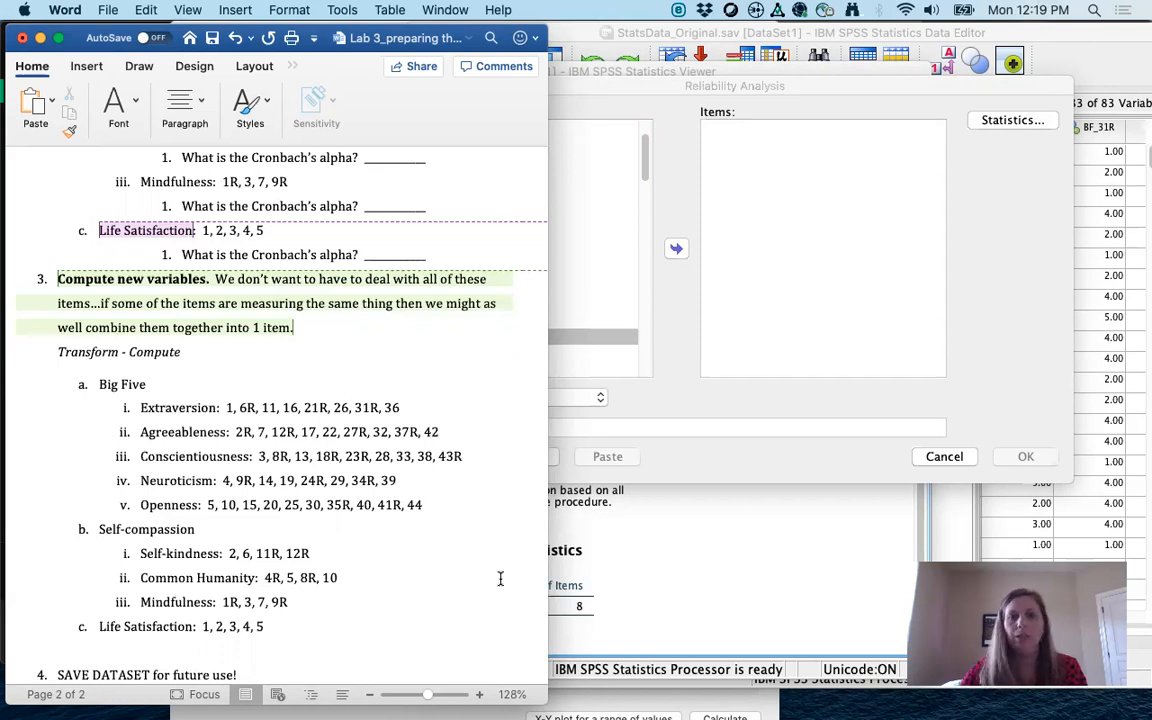
Step: Cancel the Reliability Analysis dialog and open Transform > Compute Variable
click(778, 293)
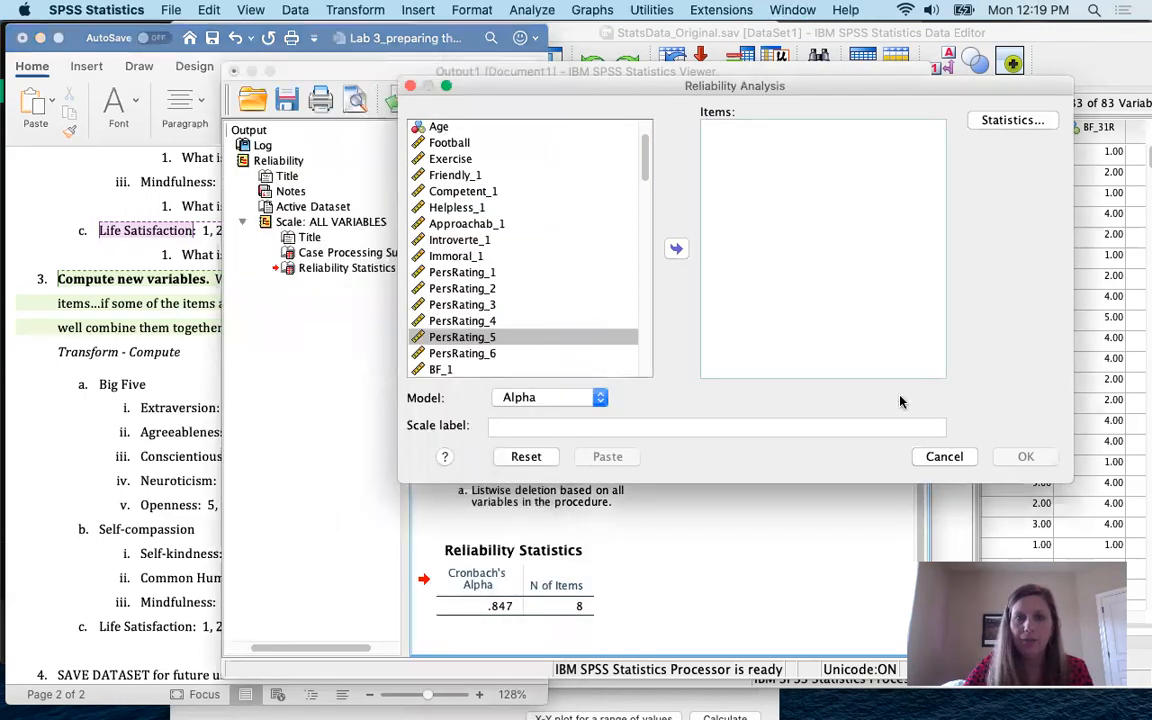
click(931, 457)
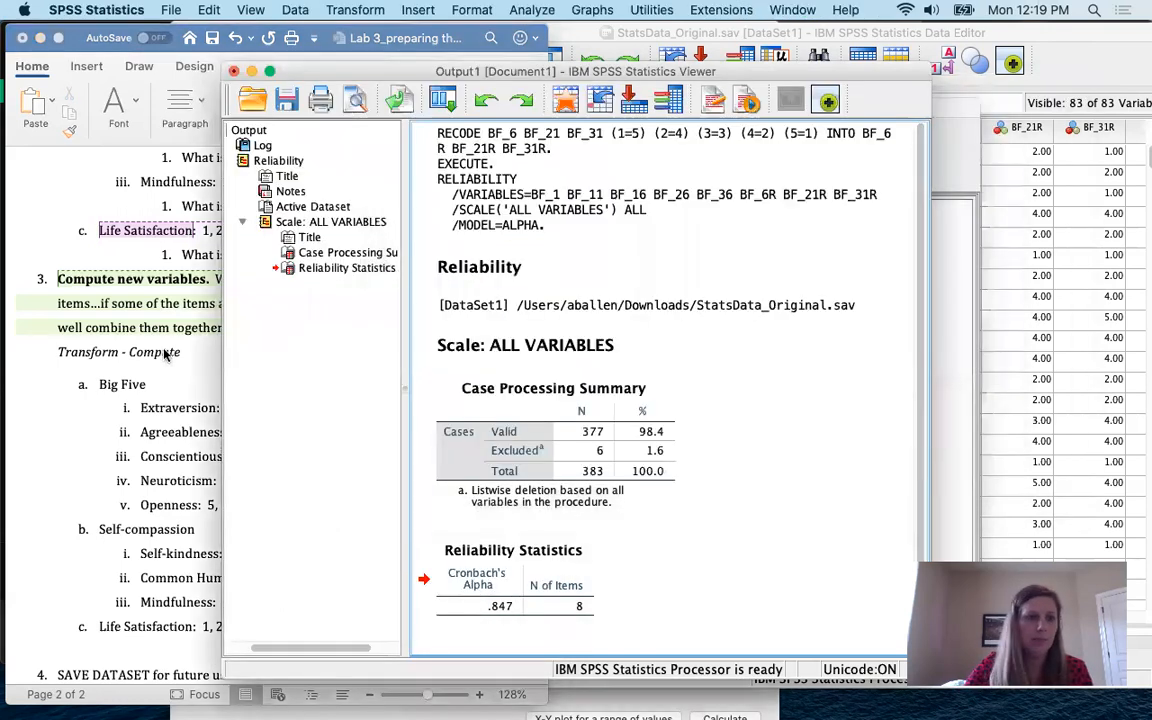
click(133, 380)
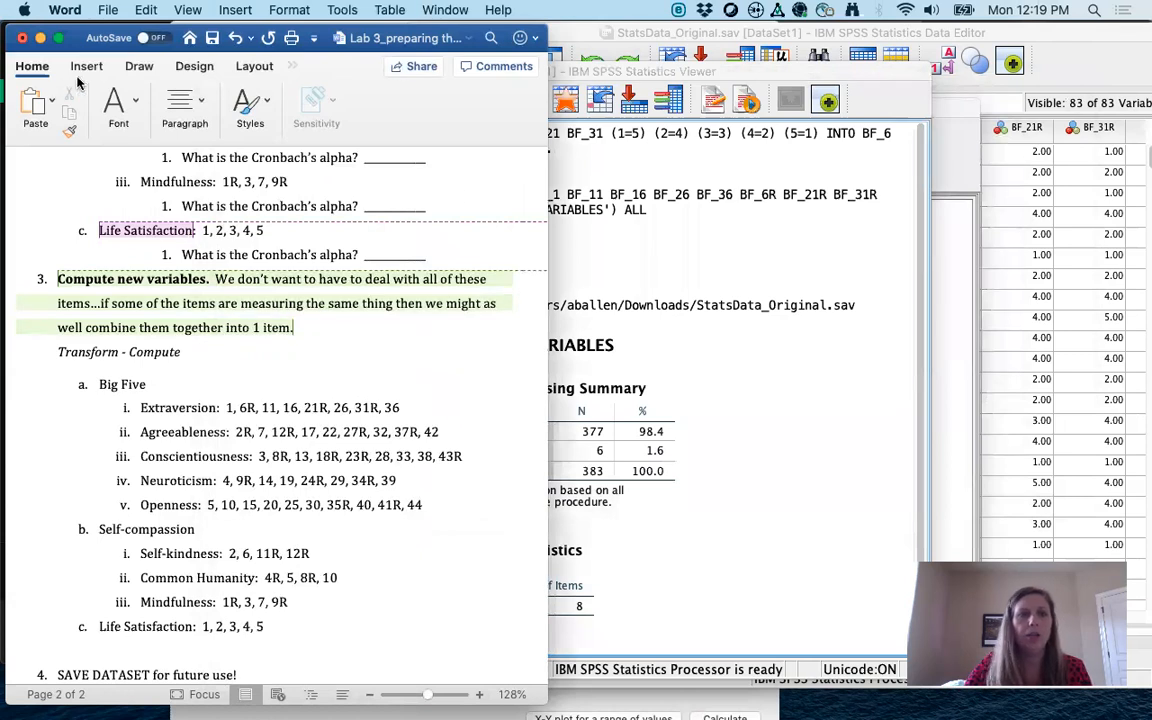
click(728, 268)
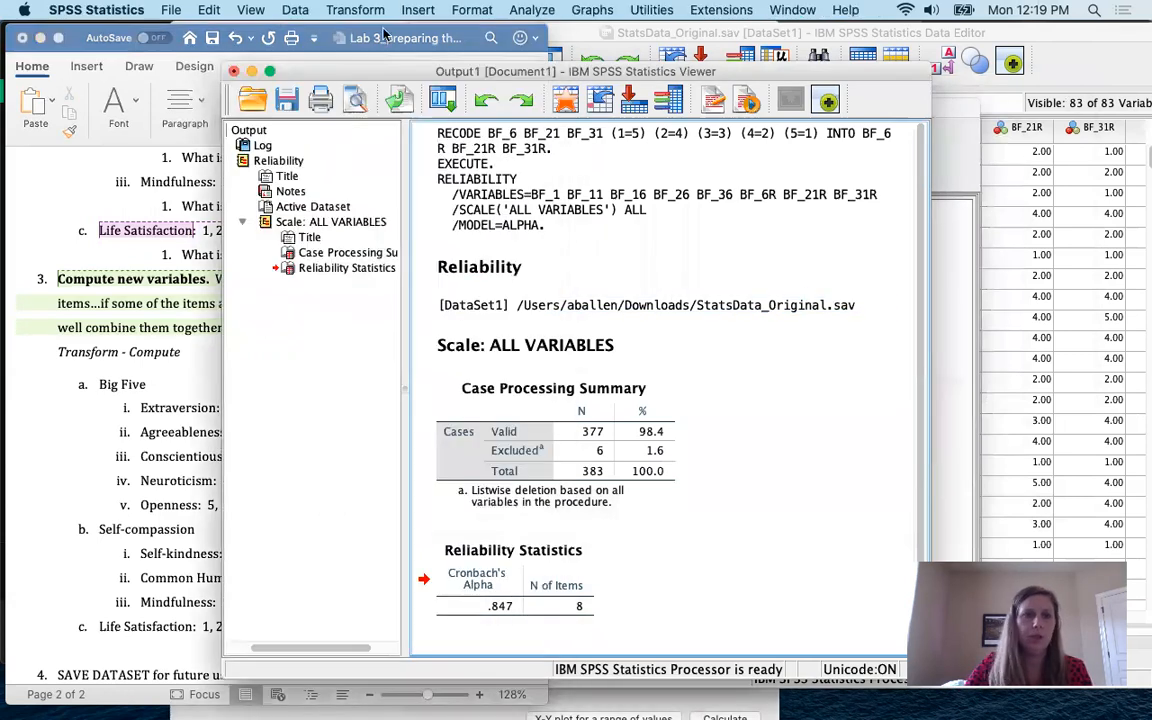
click(355, 10)
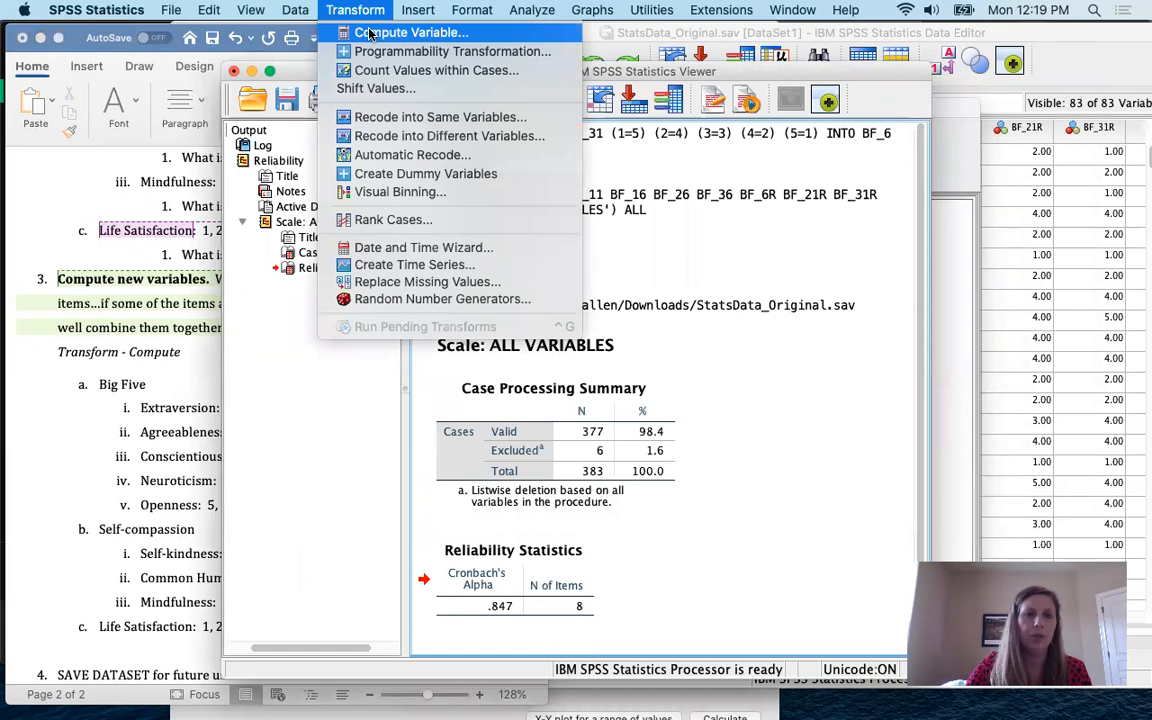
click(370, 36)
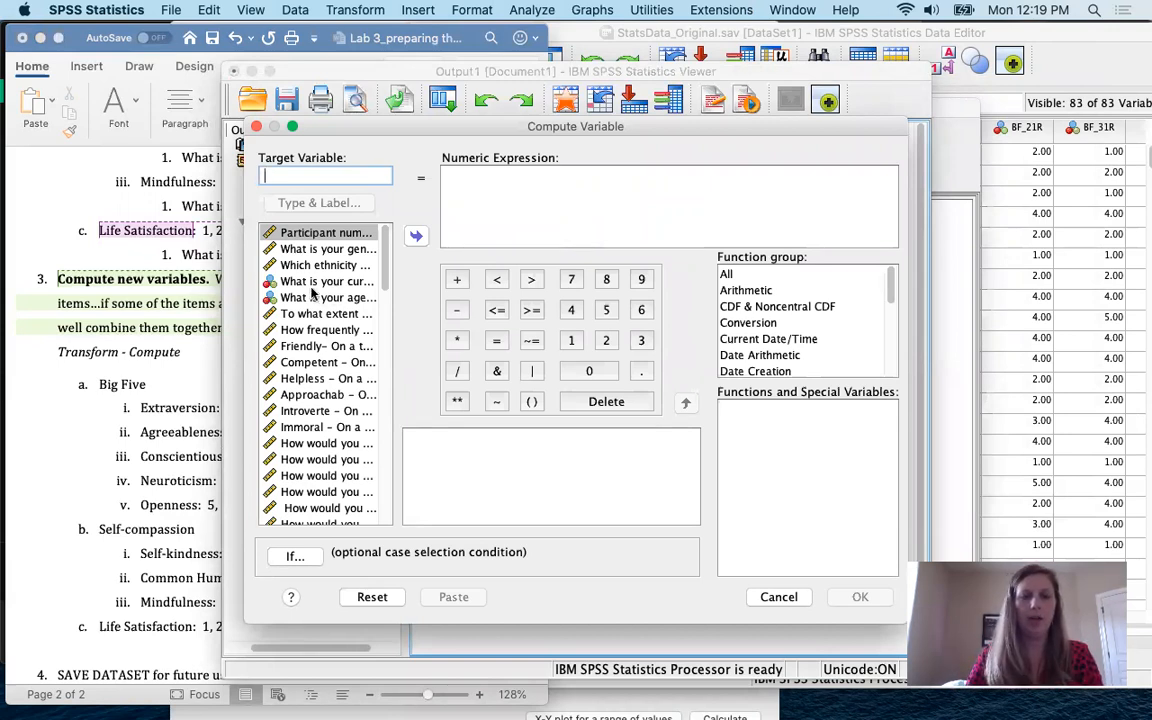
Step: Make the Compute Variable list display variable names instead of labels
right_click(335, 350)
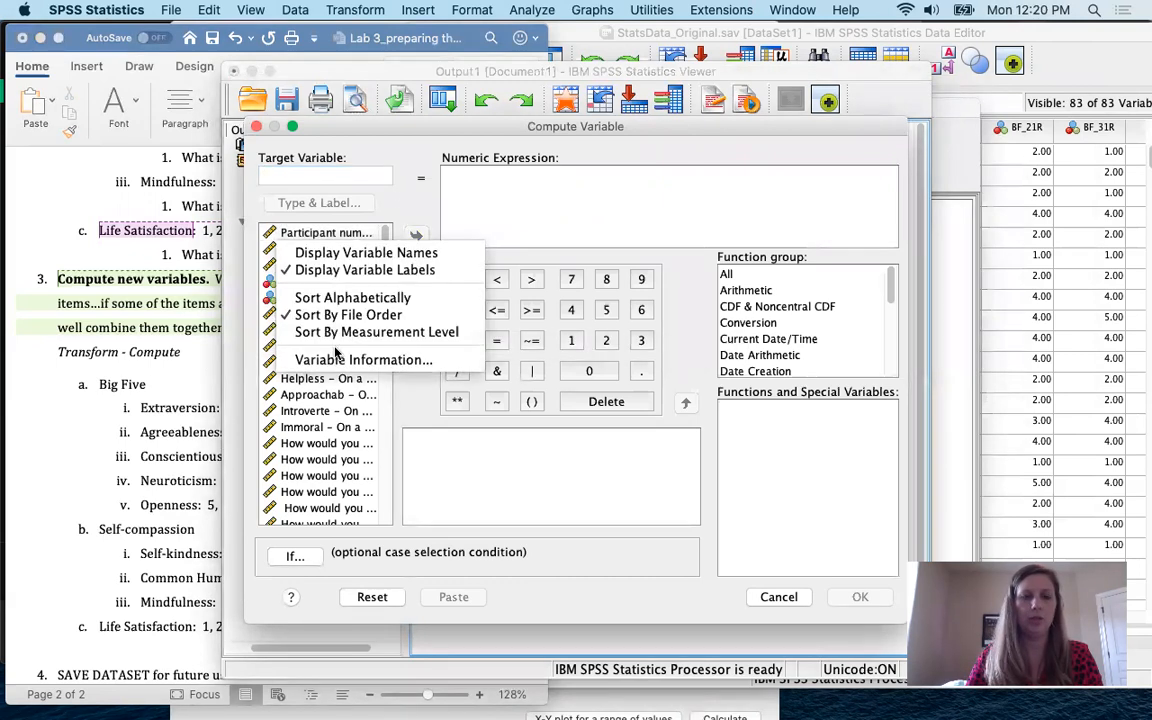
click(337, 253)
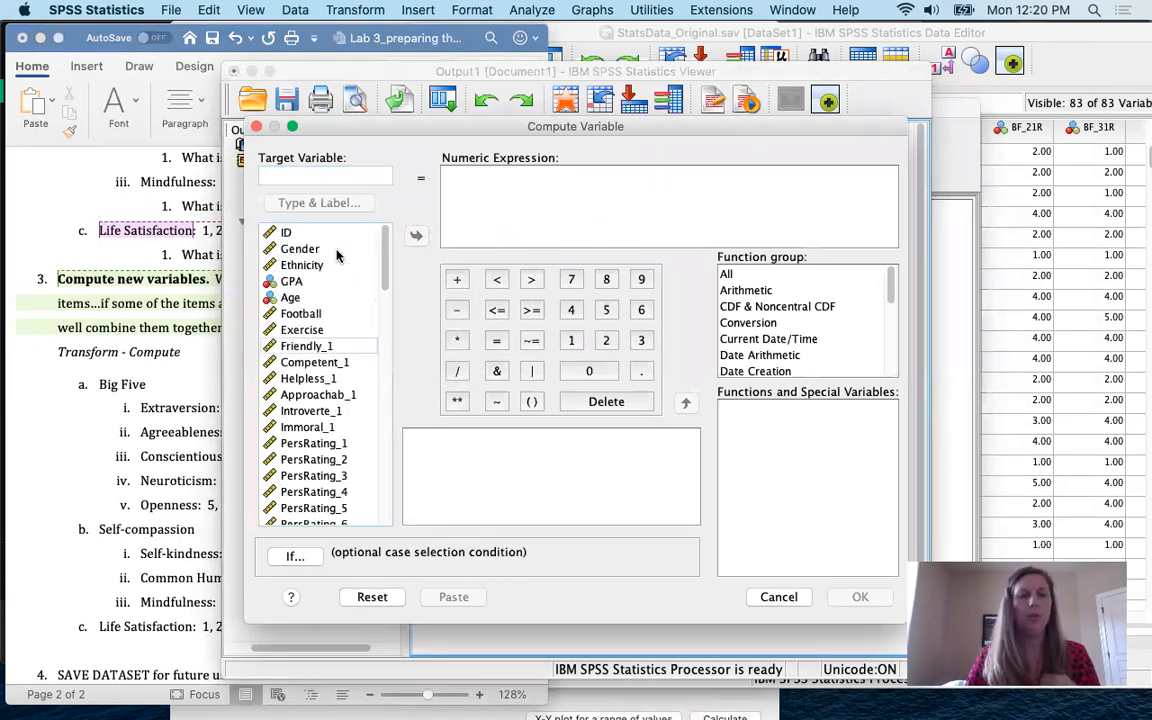
click(329, 377)
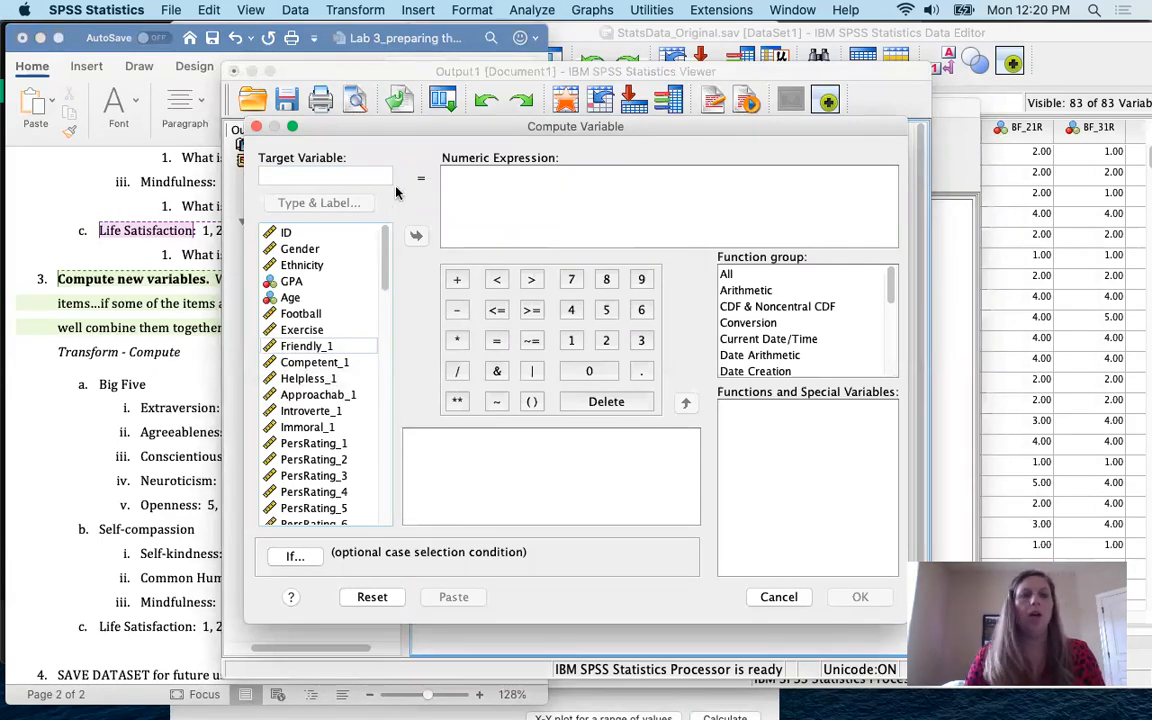
Step: Enter Extraversion as the target variable name
click(345, 174)
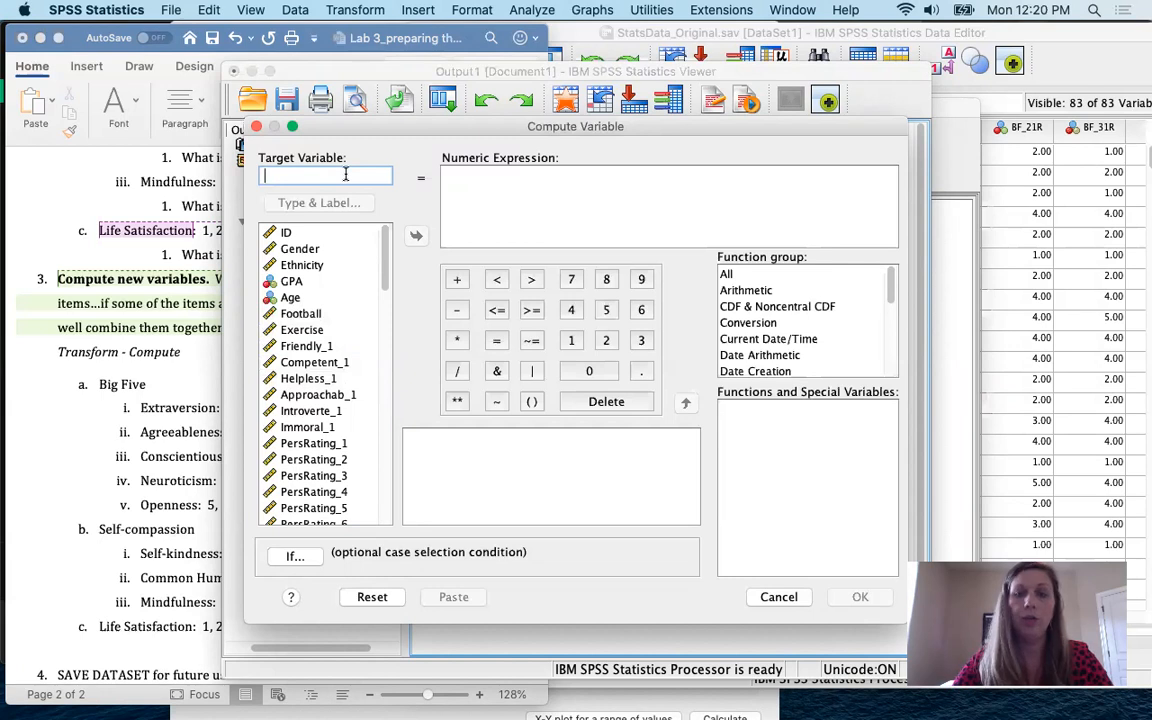
text(Extraversion)
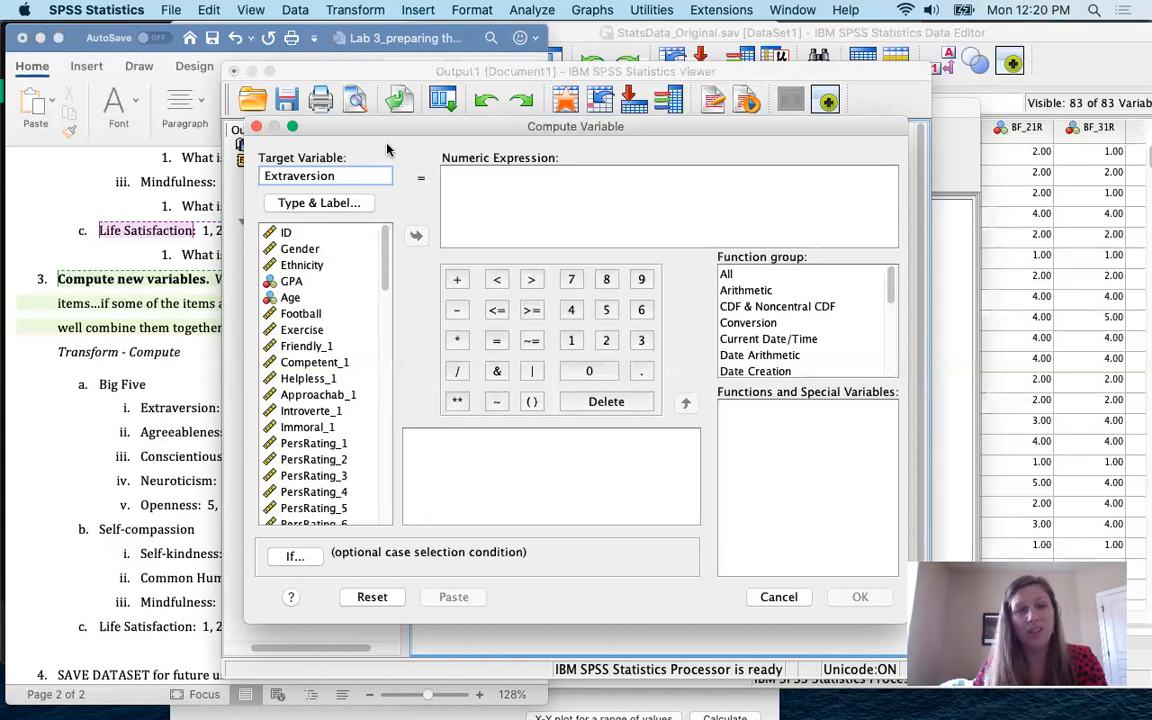
click(497, 203)
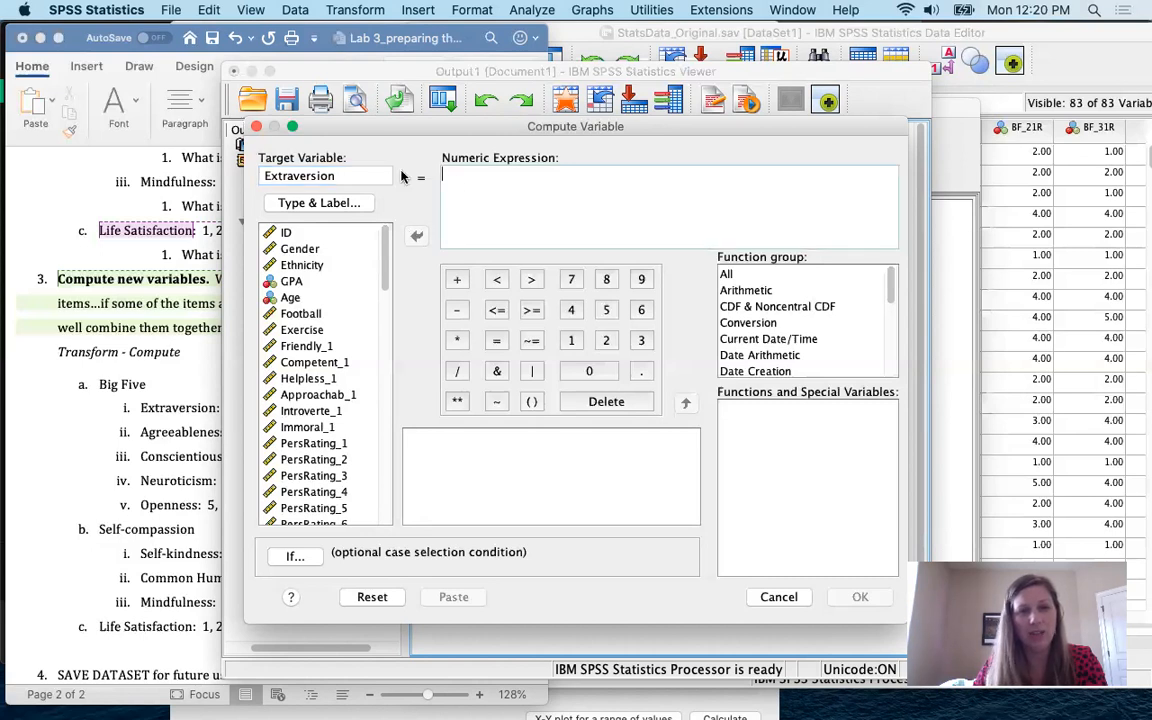
click(363, 174)
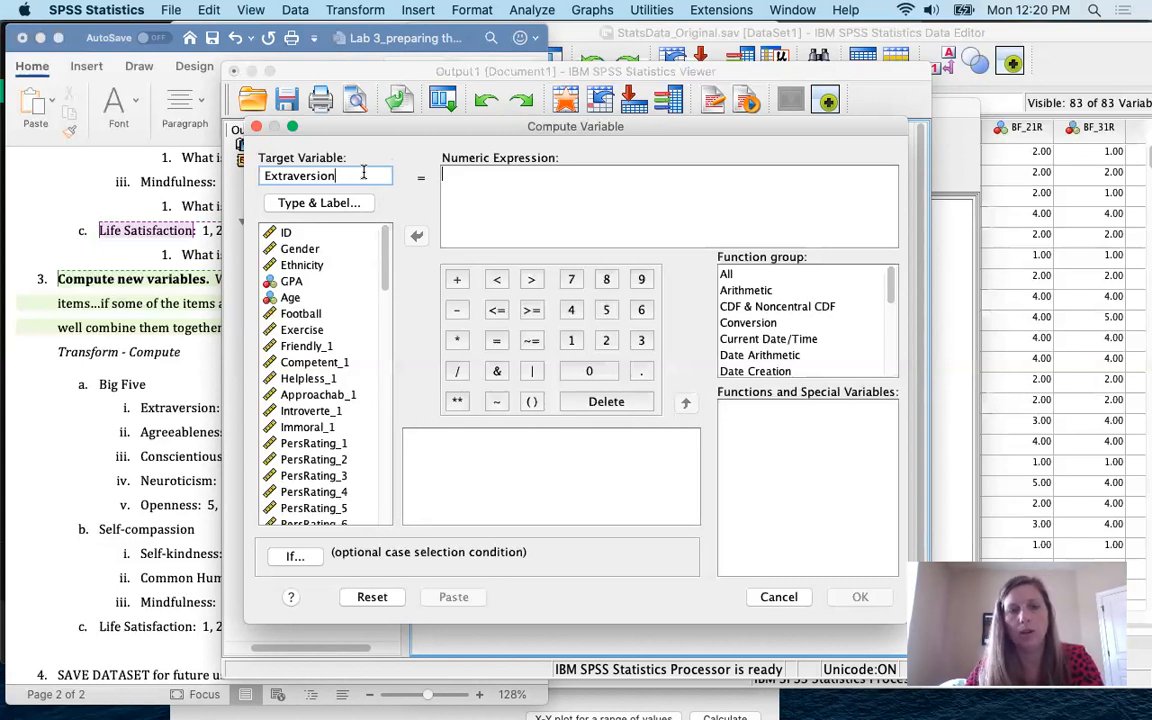
click(527, 193)
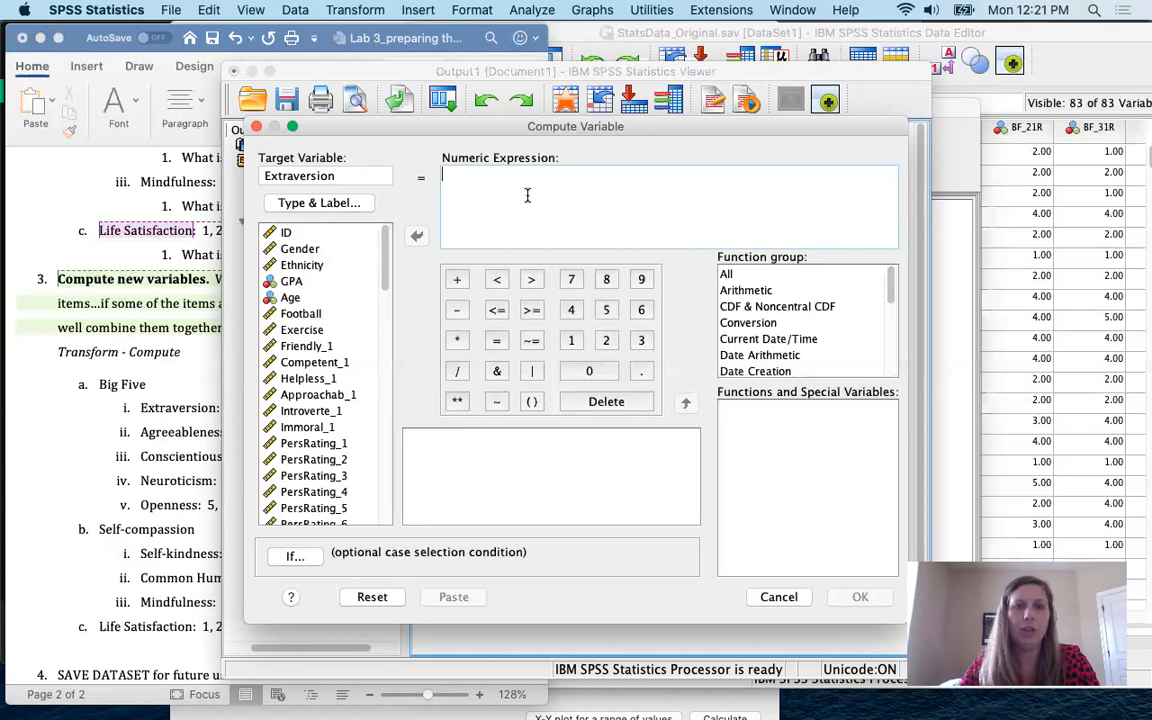
Step: Move the output window right and the Compute Variable dialog up and right
click(574, 74)
drag(574, 74, 795, 64)
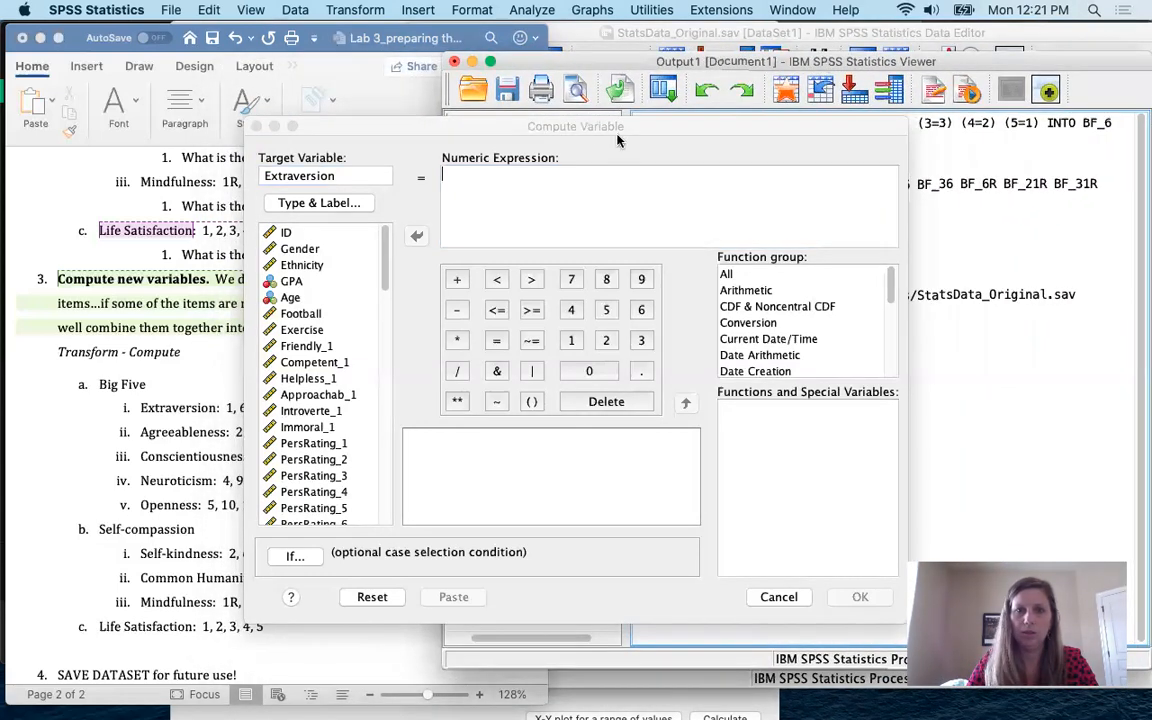
drag(581, 127, 814, 77)
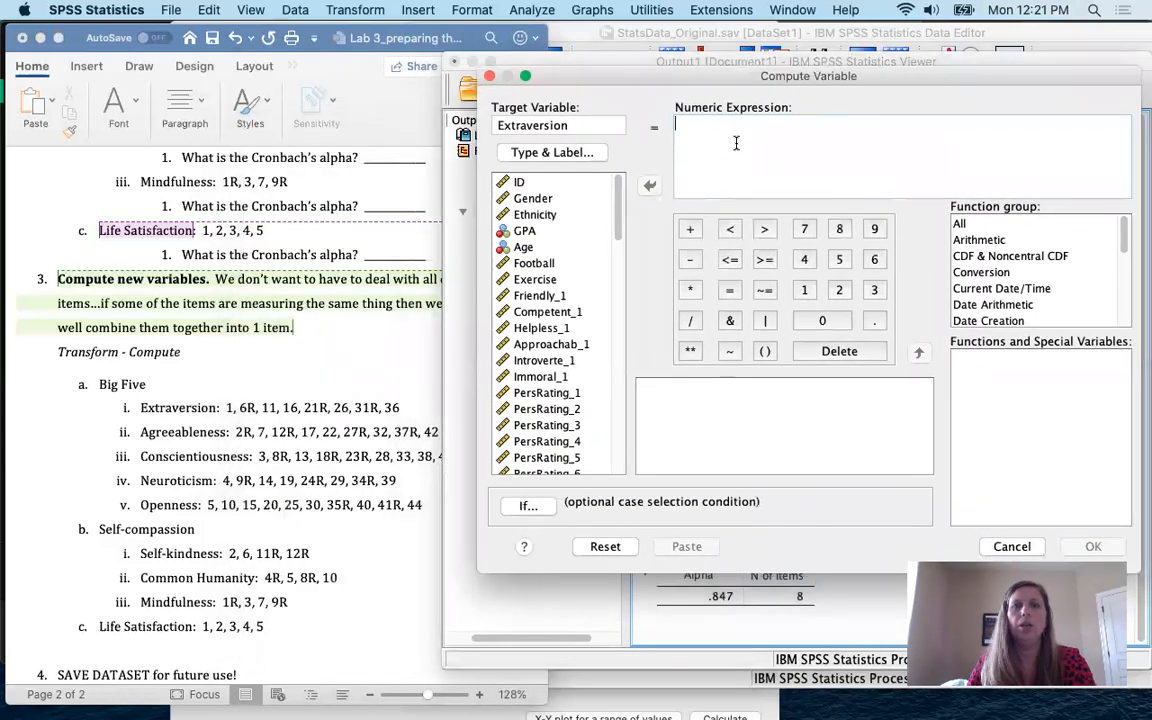
Step: Start the numeric expression 'MEAN (' with BF_1, BF_11 and BF_16, separated by commas
click(736, 145)
text(MEAN)
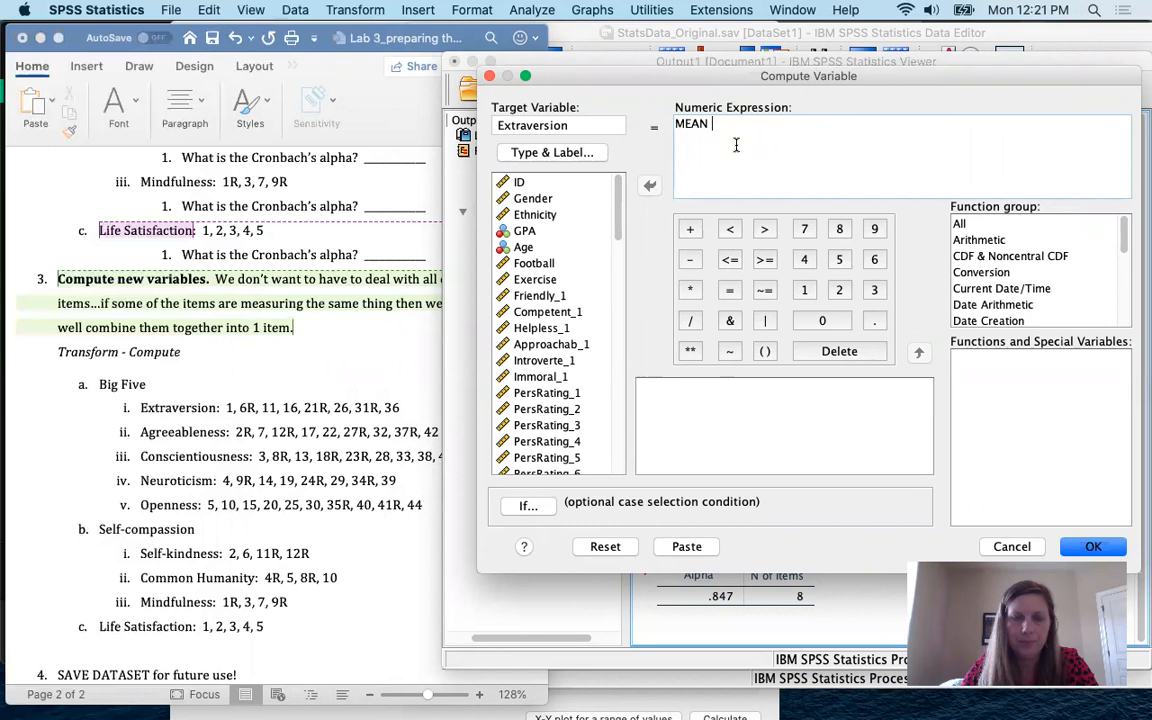
text( ()
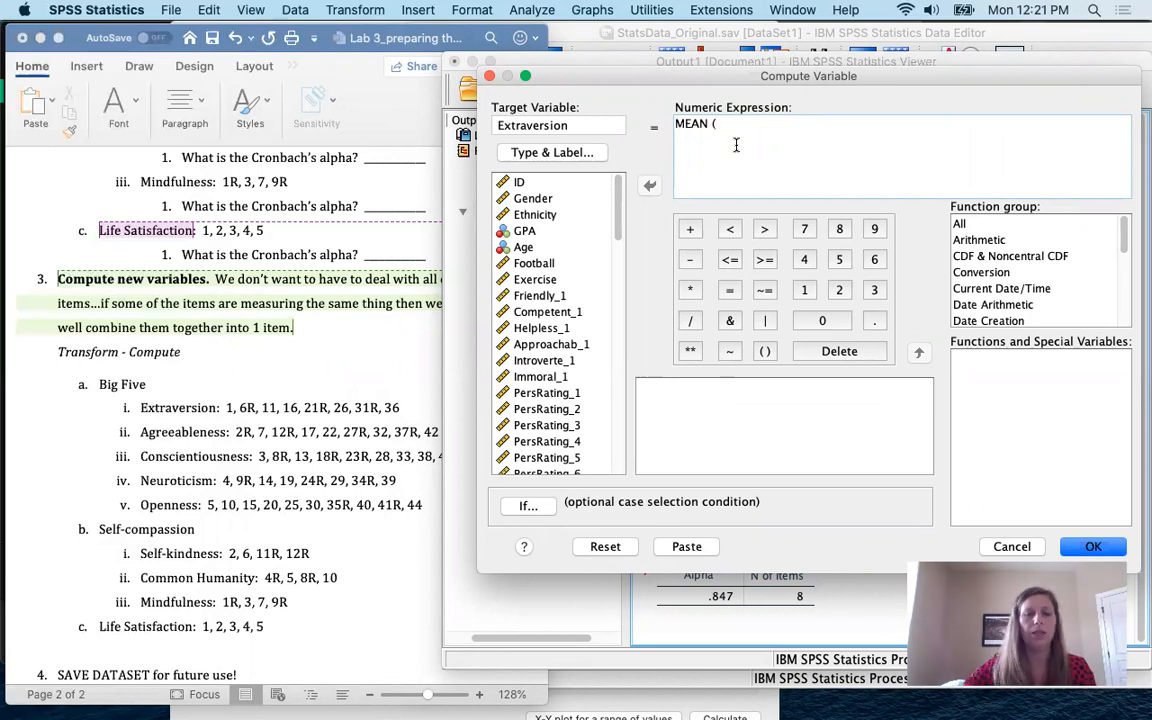
click(556, 328)
scroll(558, 330, down, 5)
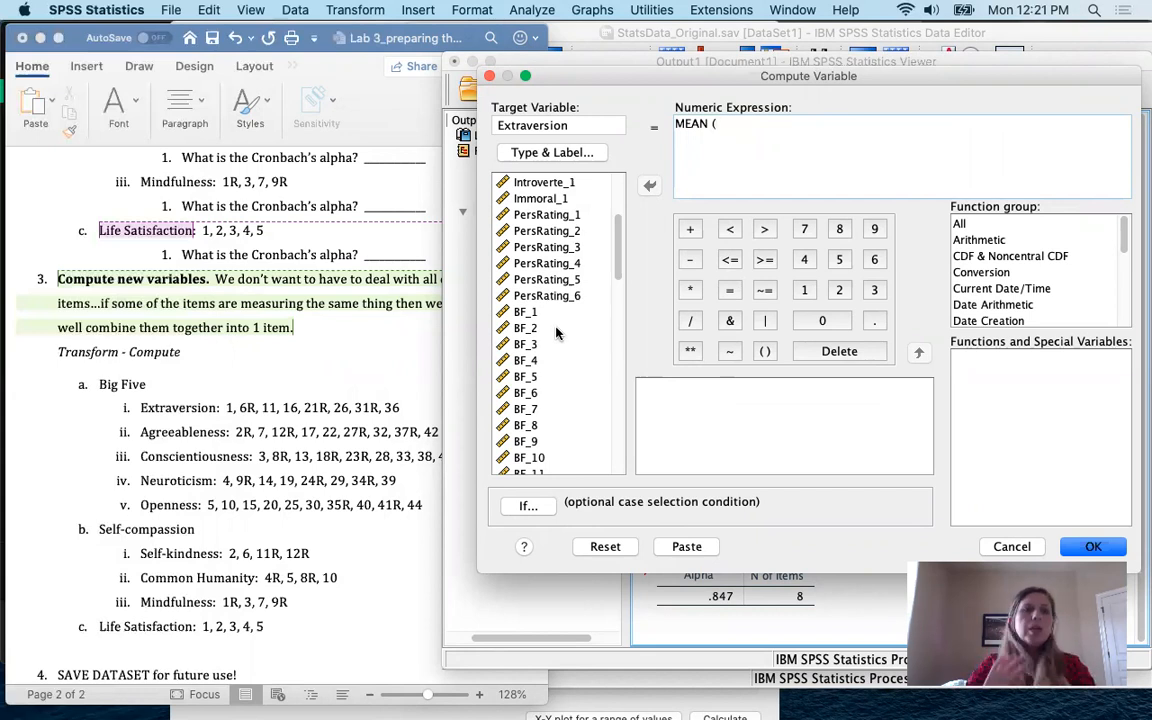
double_click(528, 314)
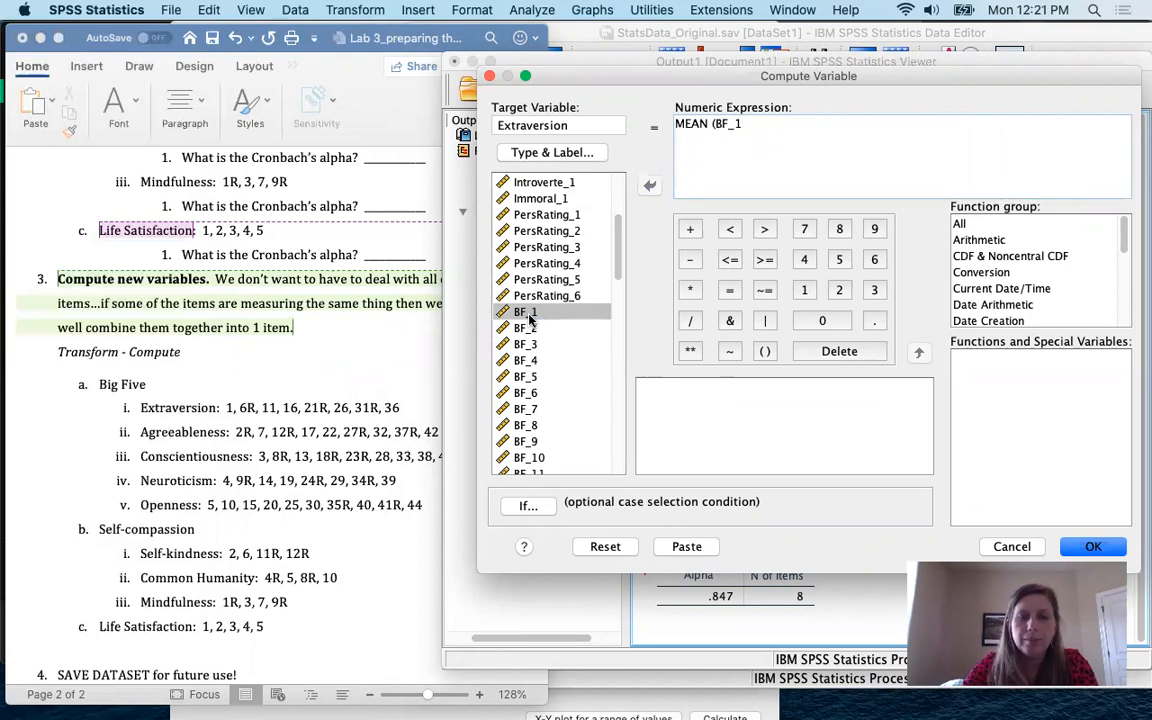
text(,)
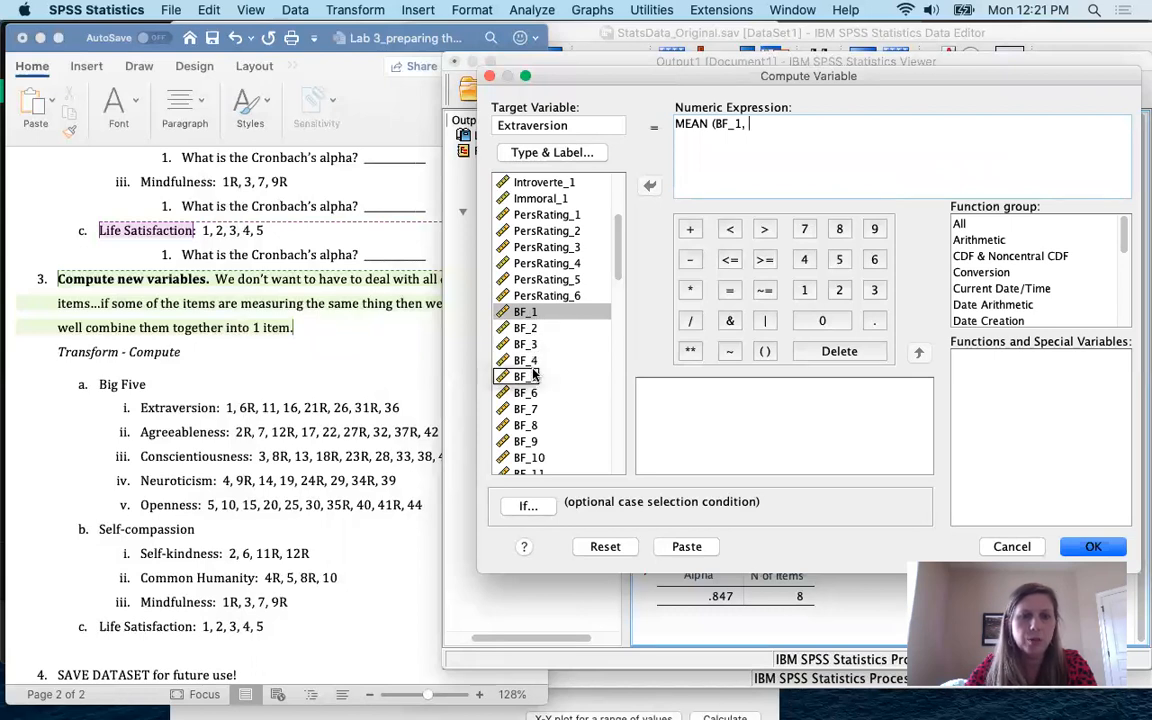
scroll(543, 416, down, 3)
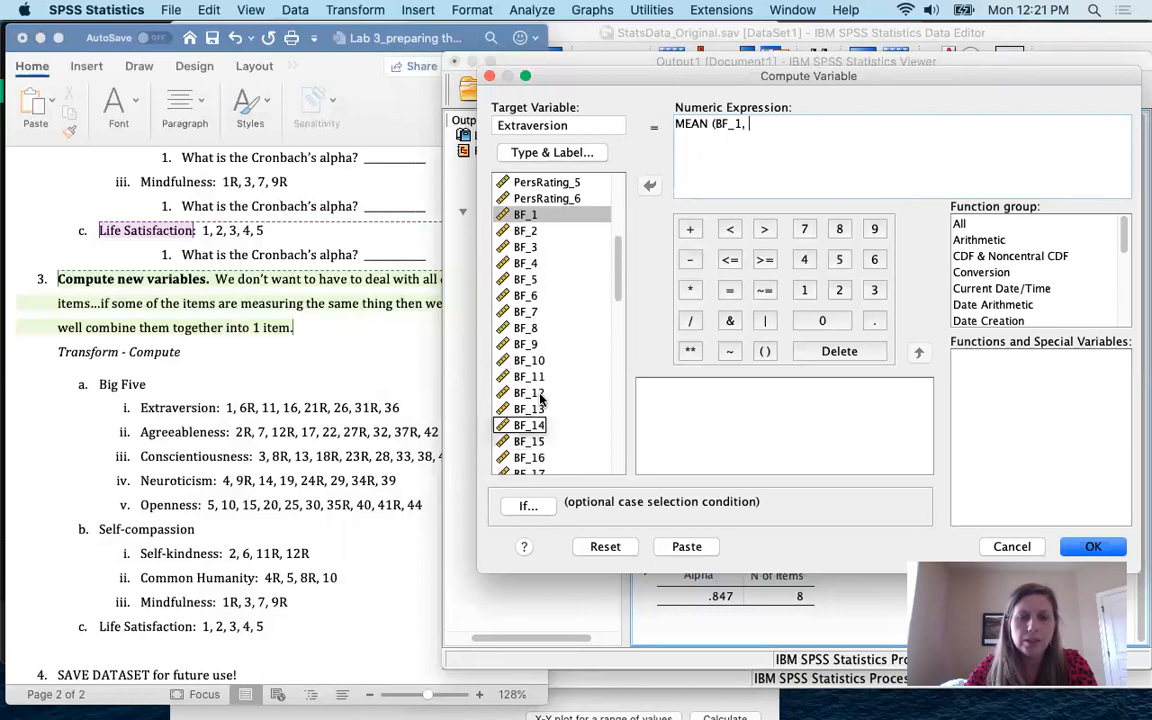
click(533, 377)
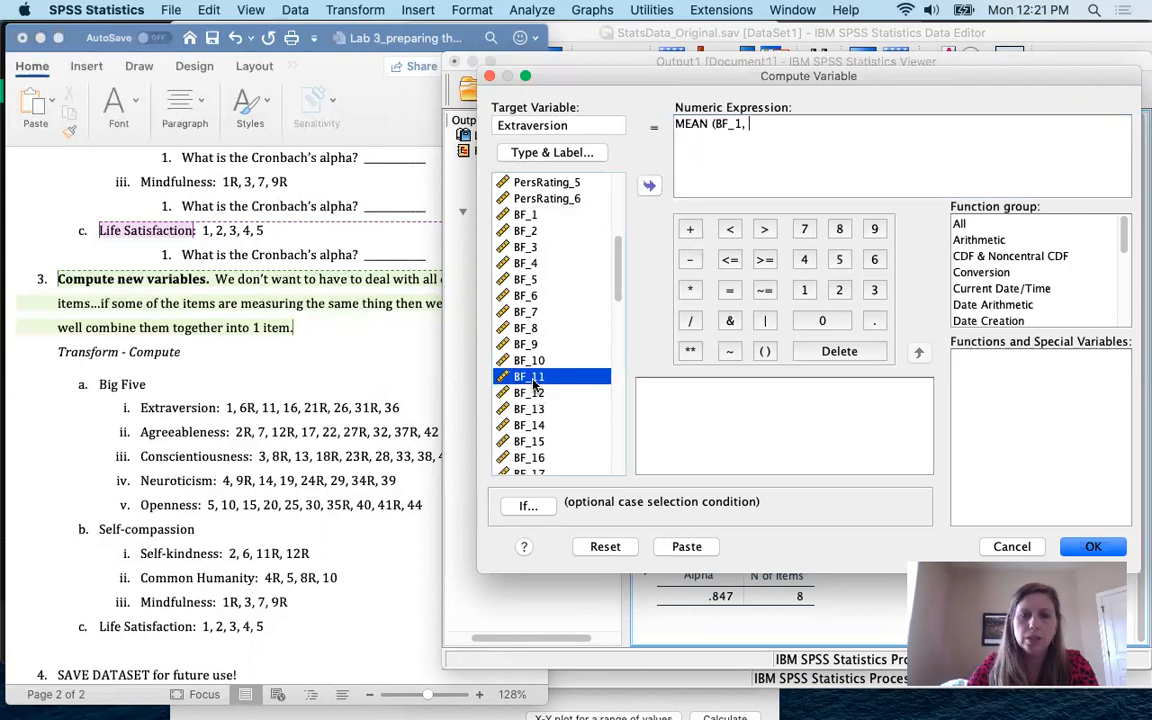
double_click(533, 378)
text(,)
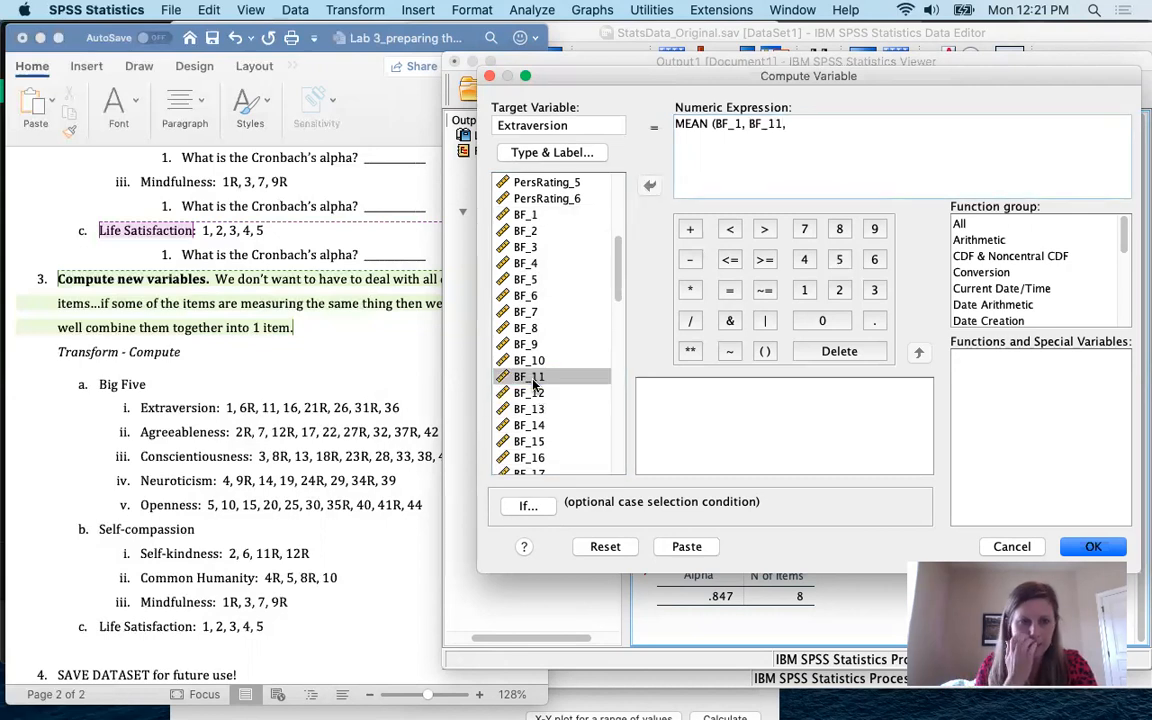
double_click(530, 458)
text(,)
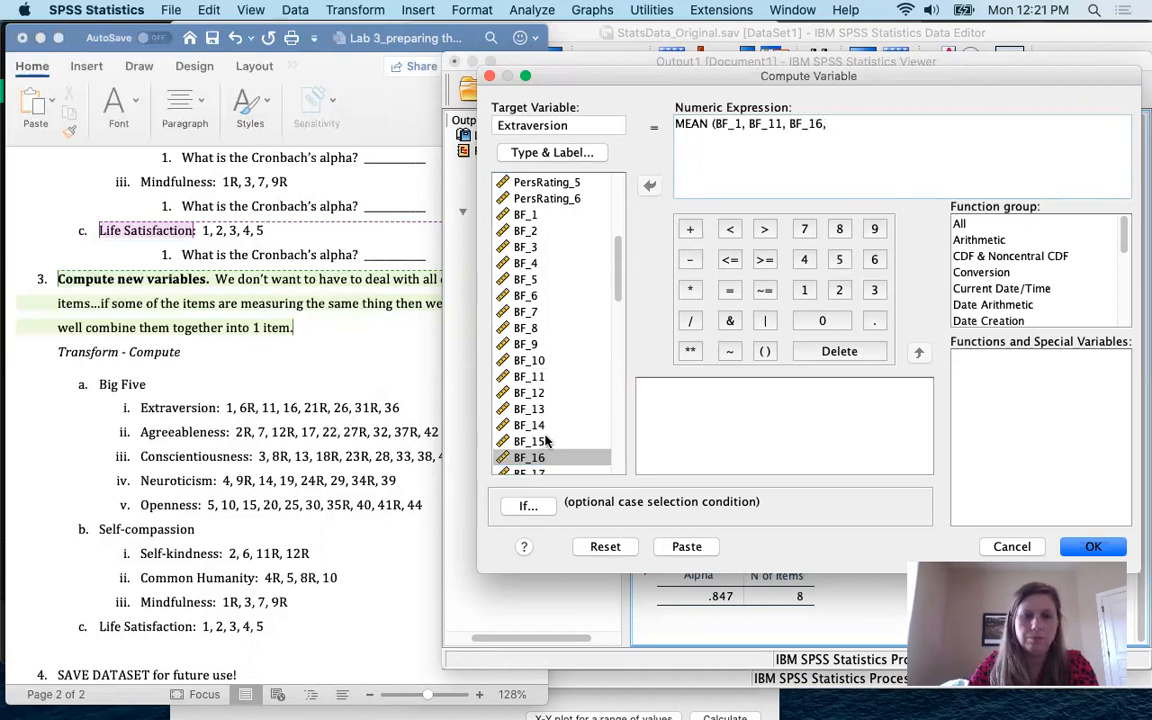
Step: Append BF_26 and BF_36 to the MEAN expression
scroll(545, 440, down, 3)
scroll(547, 440, down, 2)
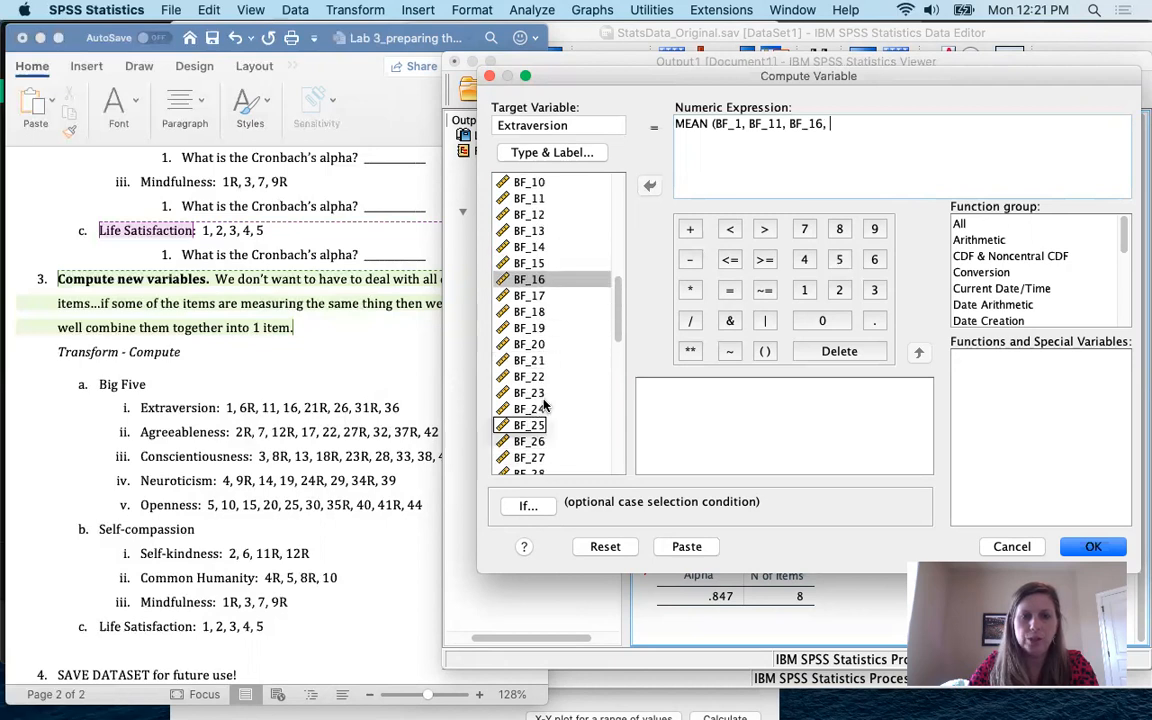
click(536, 444)
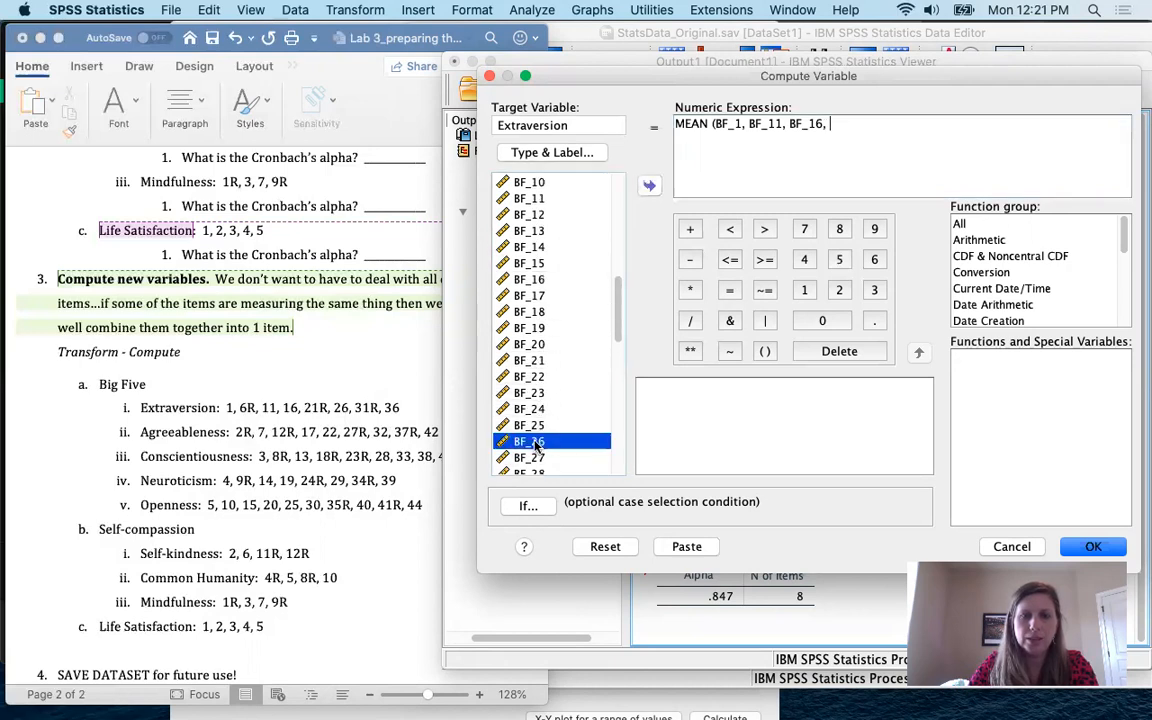
double_click(536, 444)
text(,)
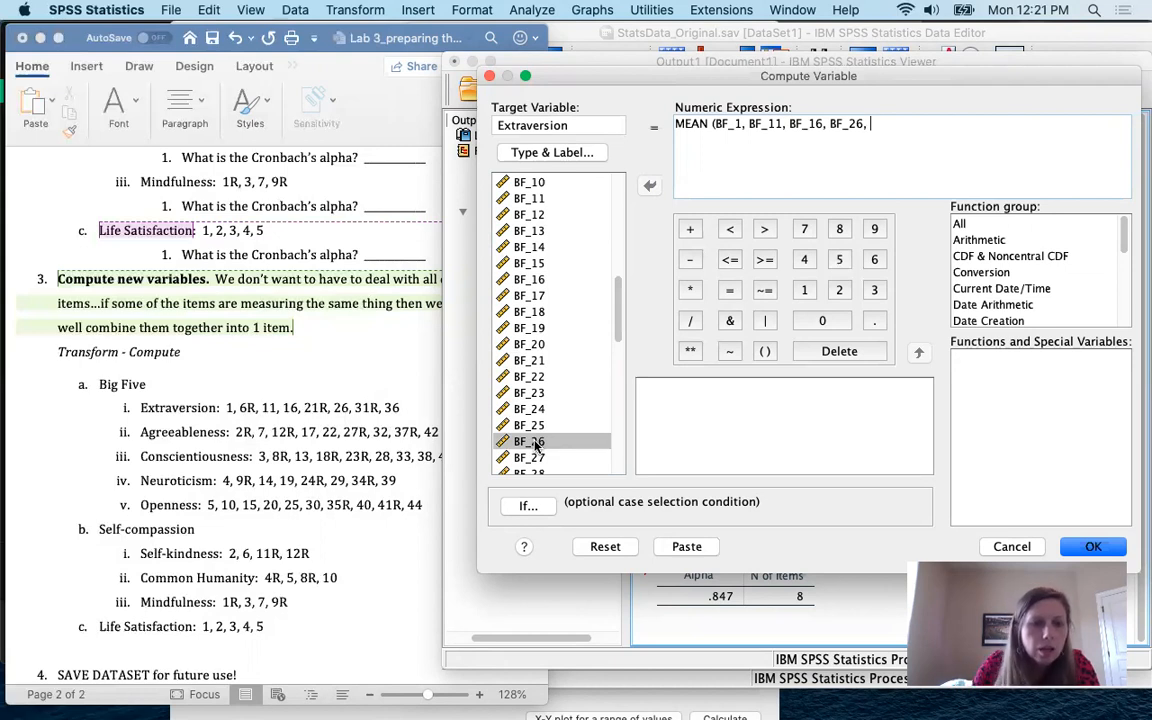
scroll(596, 420, down, 5)
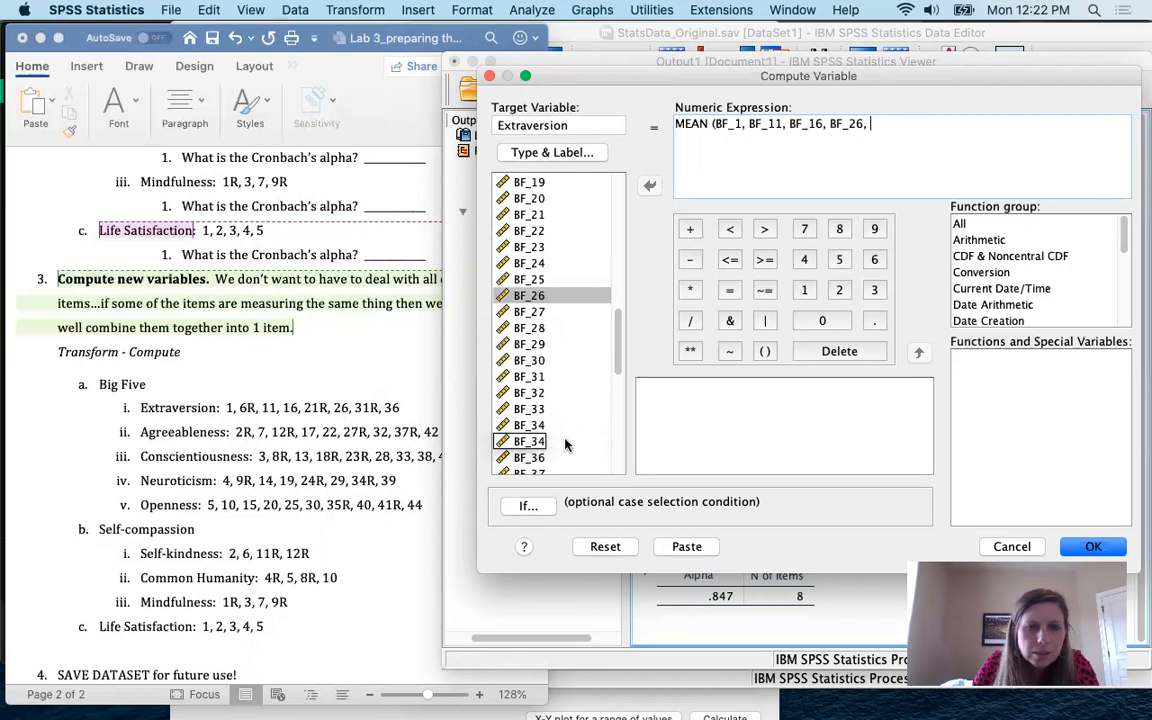
double_click(531, 457)
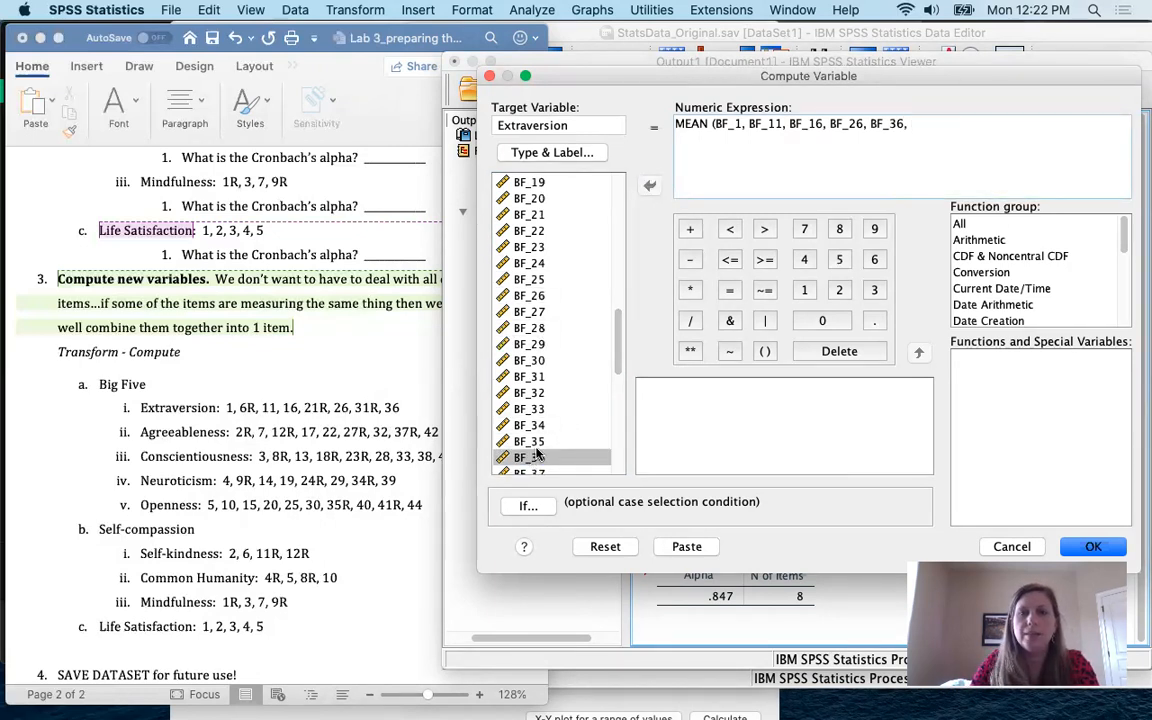
Step: Add the reversed items BF_6R, BF_21R and BF_31R to the mean formula
scroll(565, 440, down, 10)
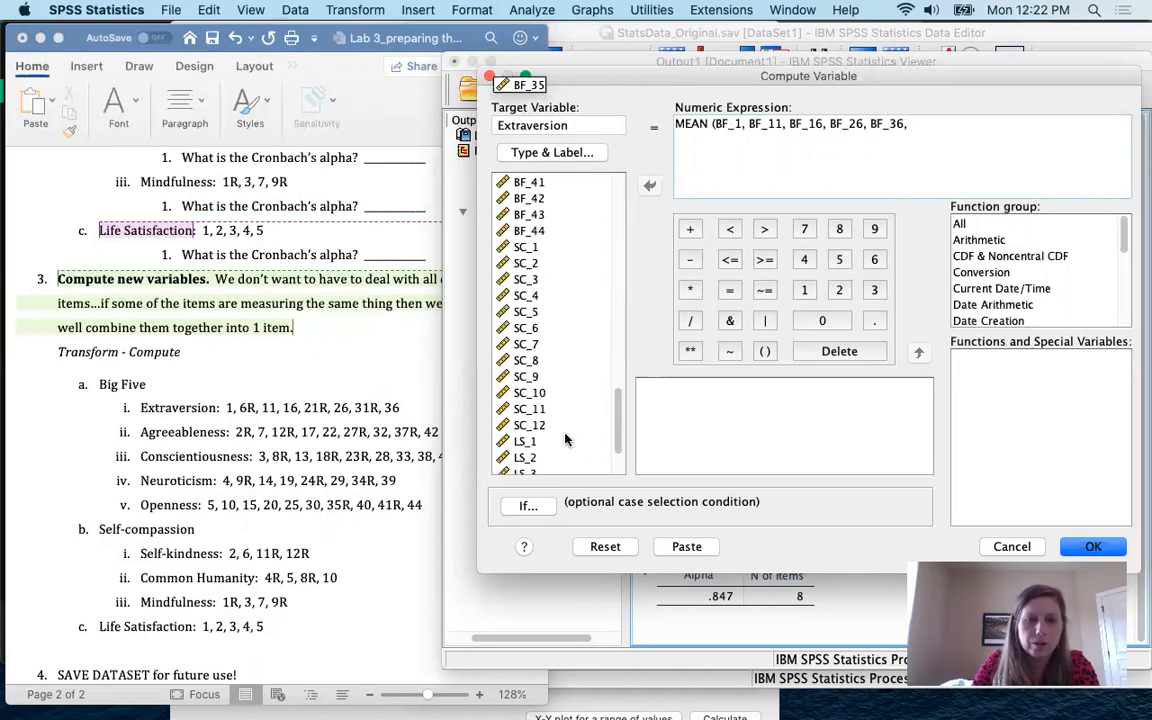
click(517, 437)
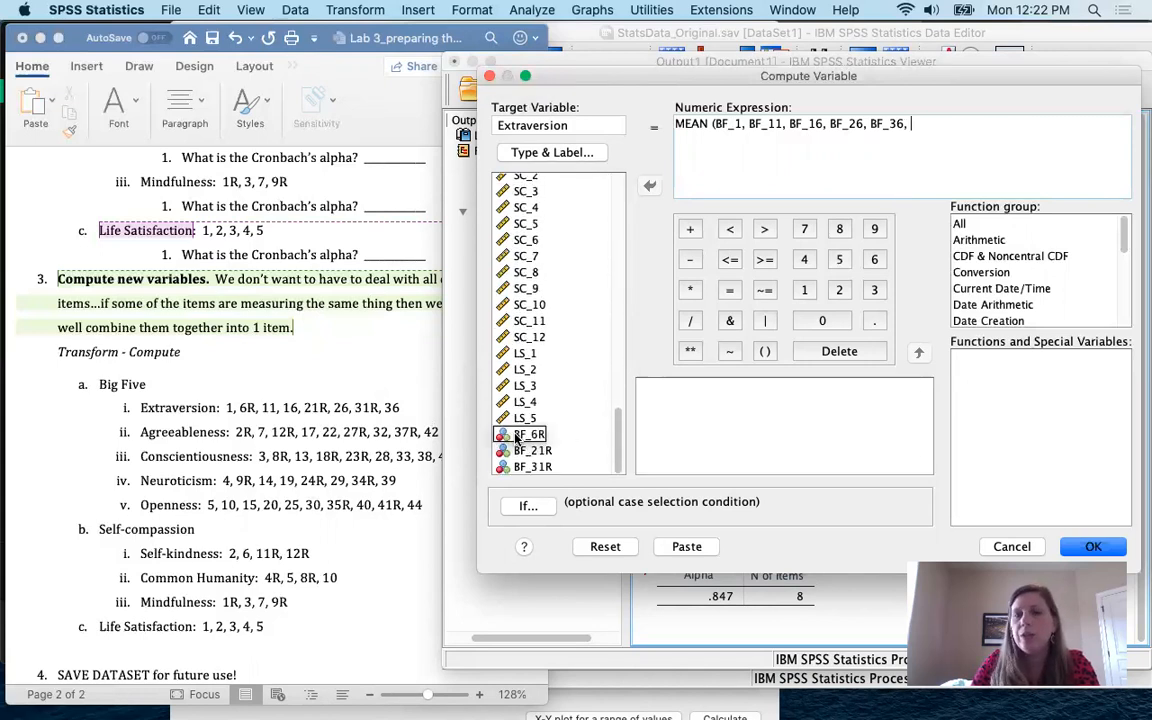
double_click(517, 437)
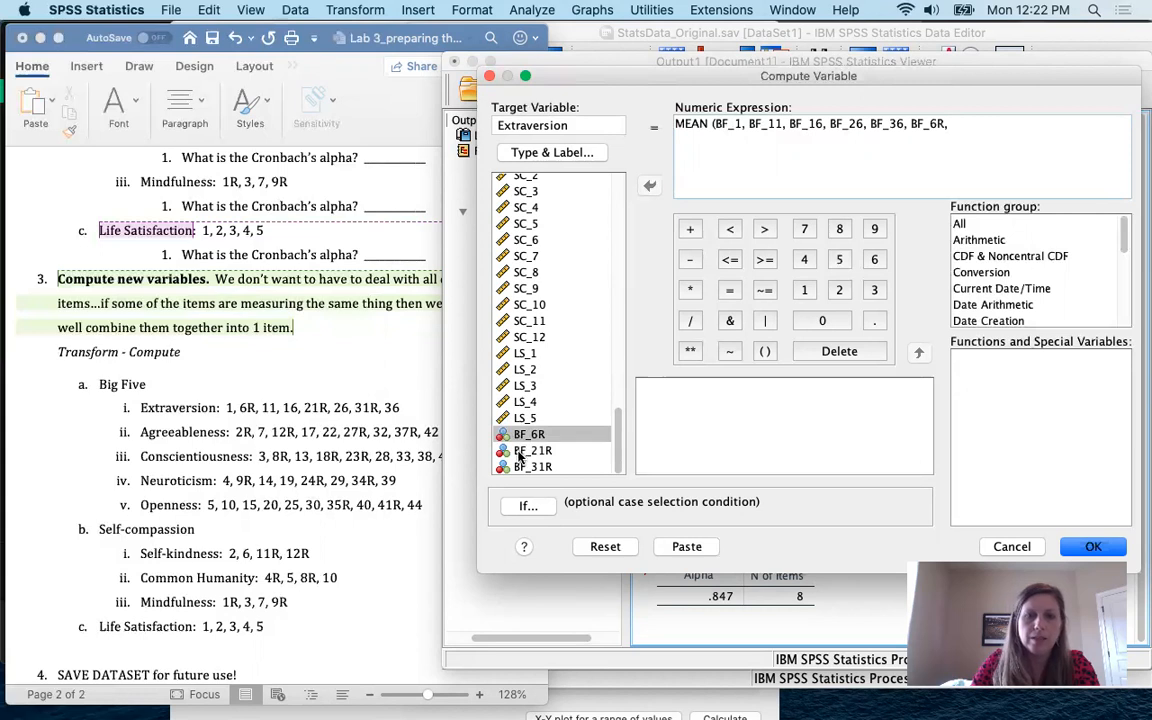
double_click(519, 452)
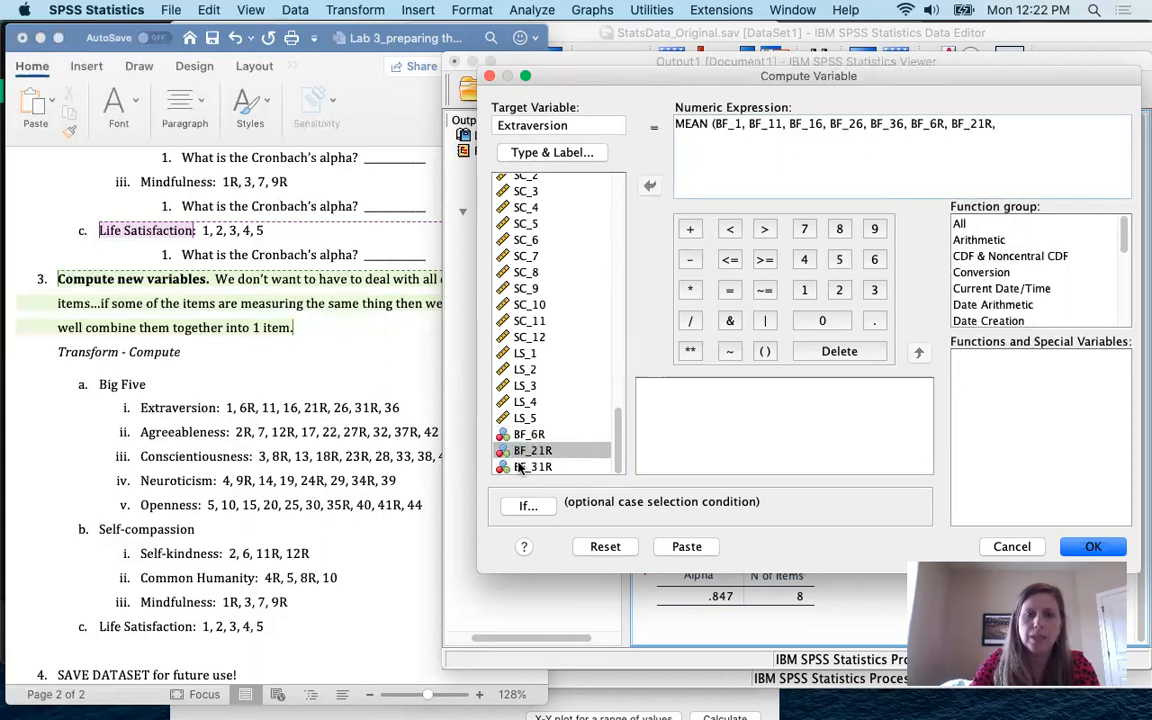
double_click(519, 467)
click(519, 467)
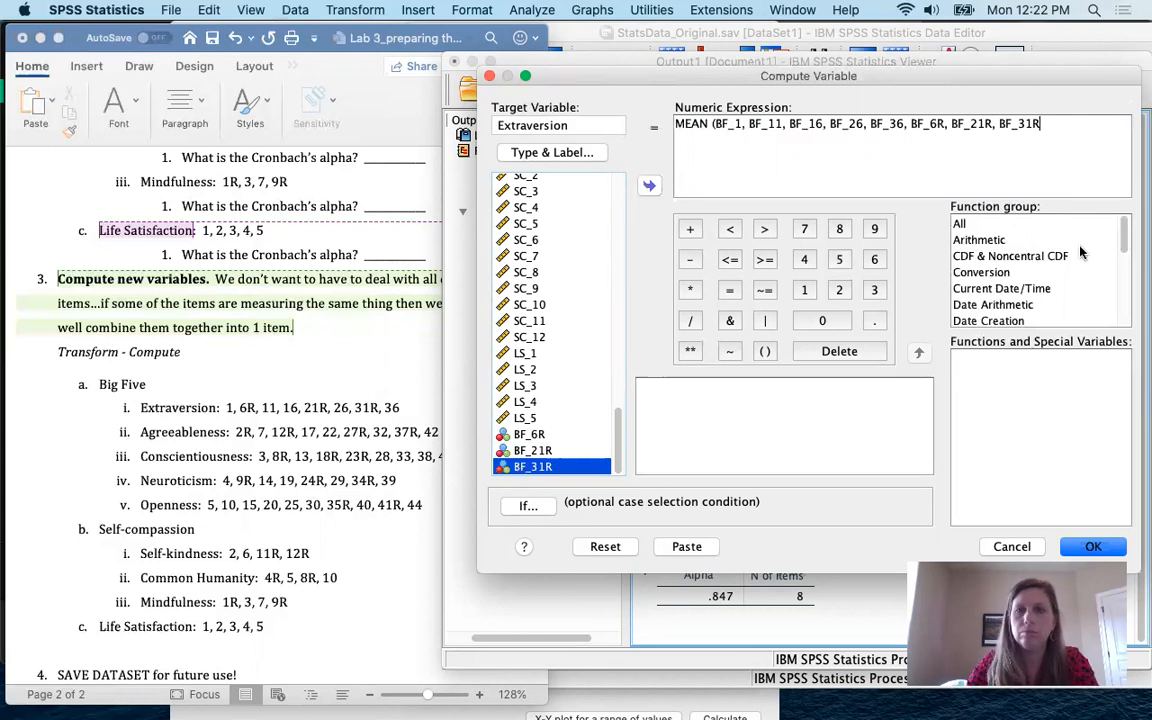
click(1053, 117)
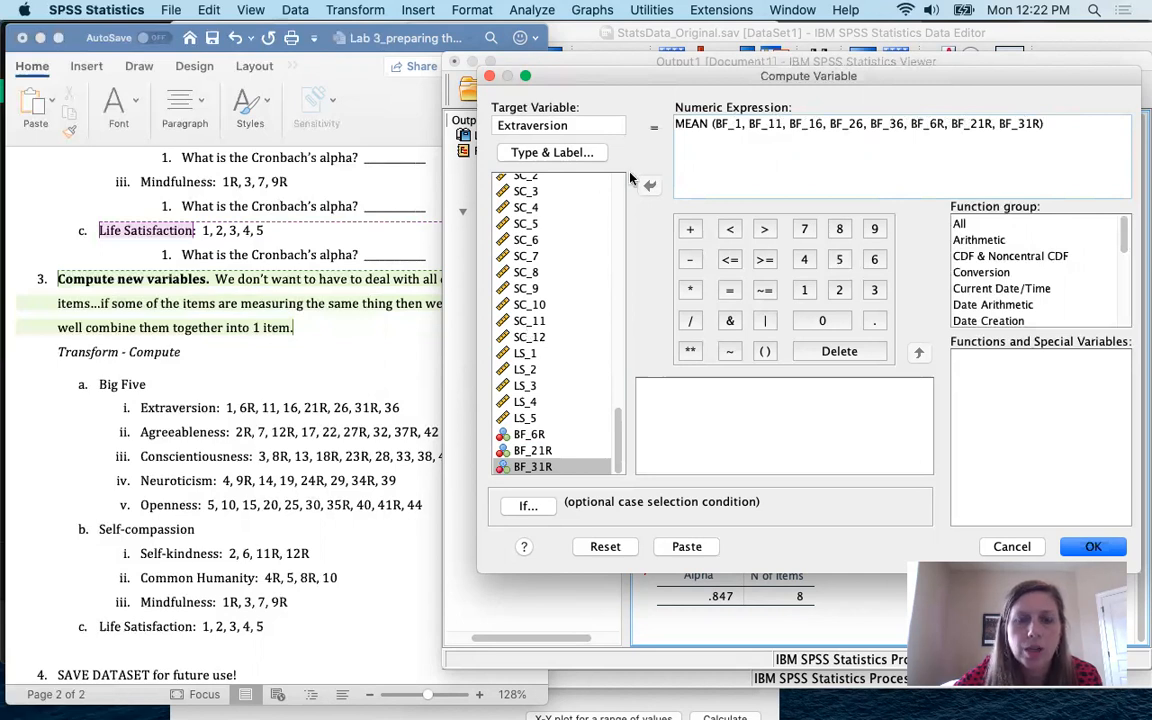
Step: Remove the stray space from the Extraversion target name and paste the compute command to syntax
click(599, 124)
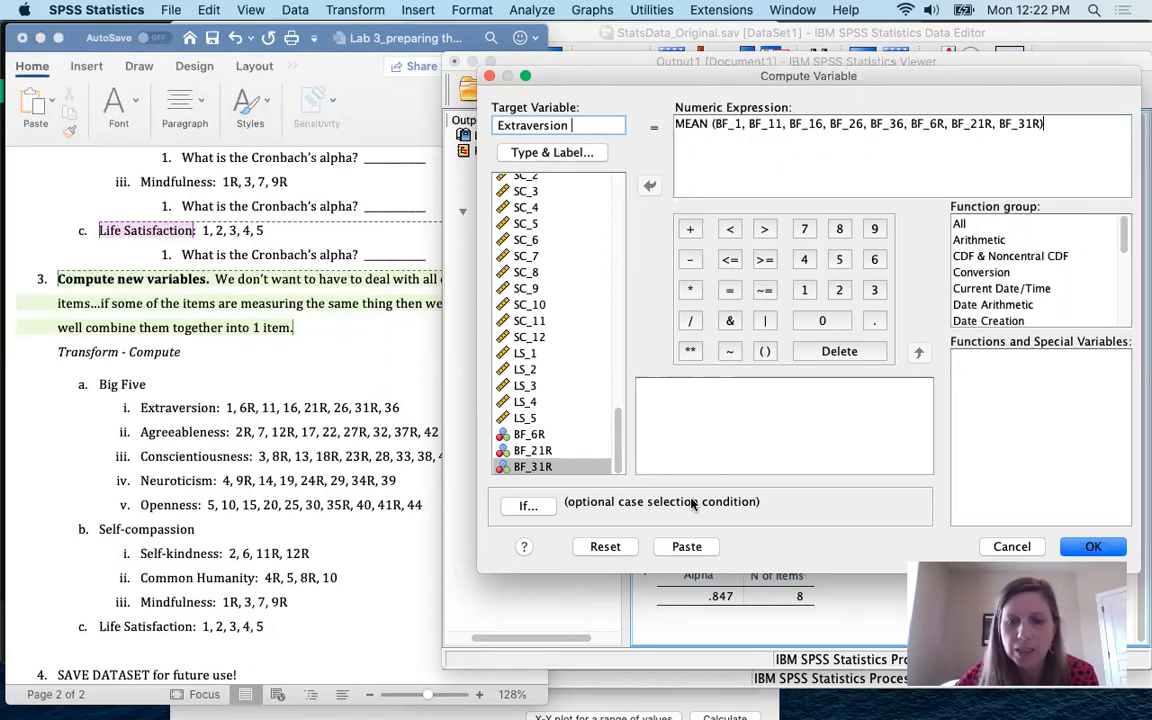
click(697, 548)
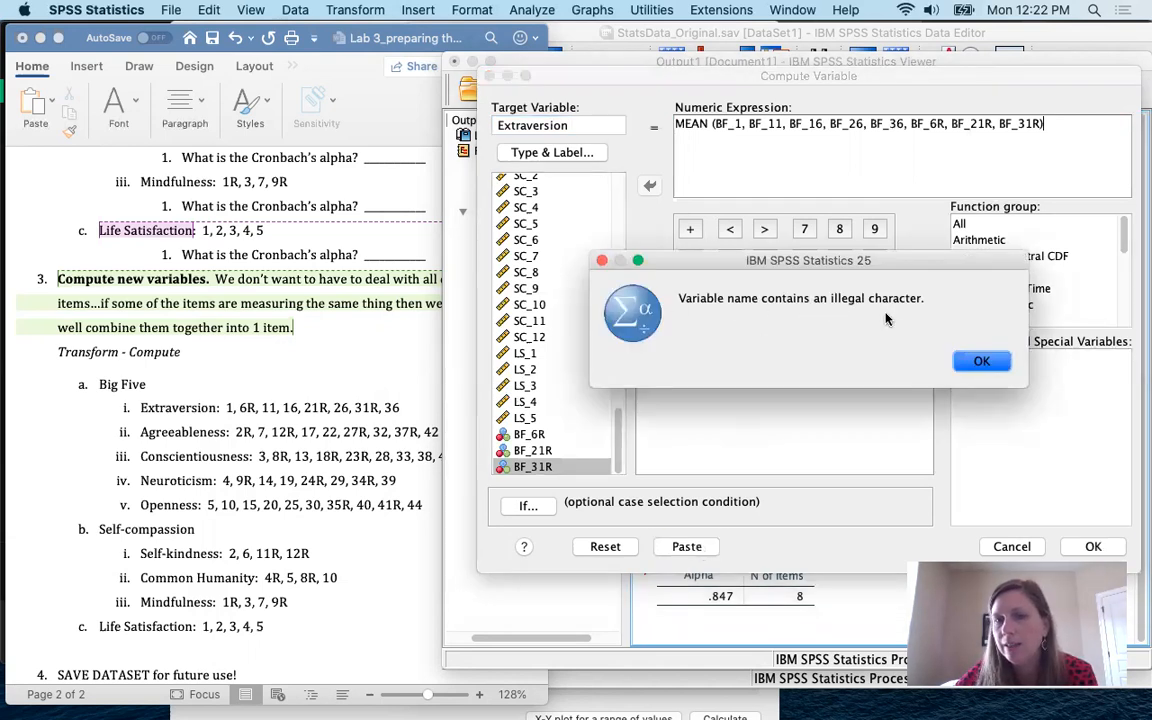
click(982, 360)
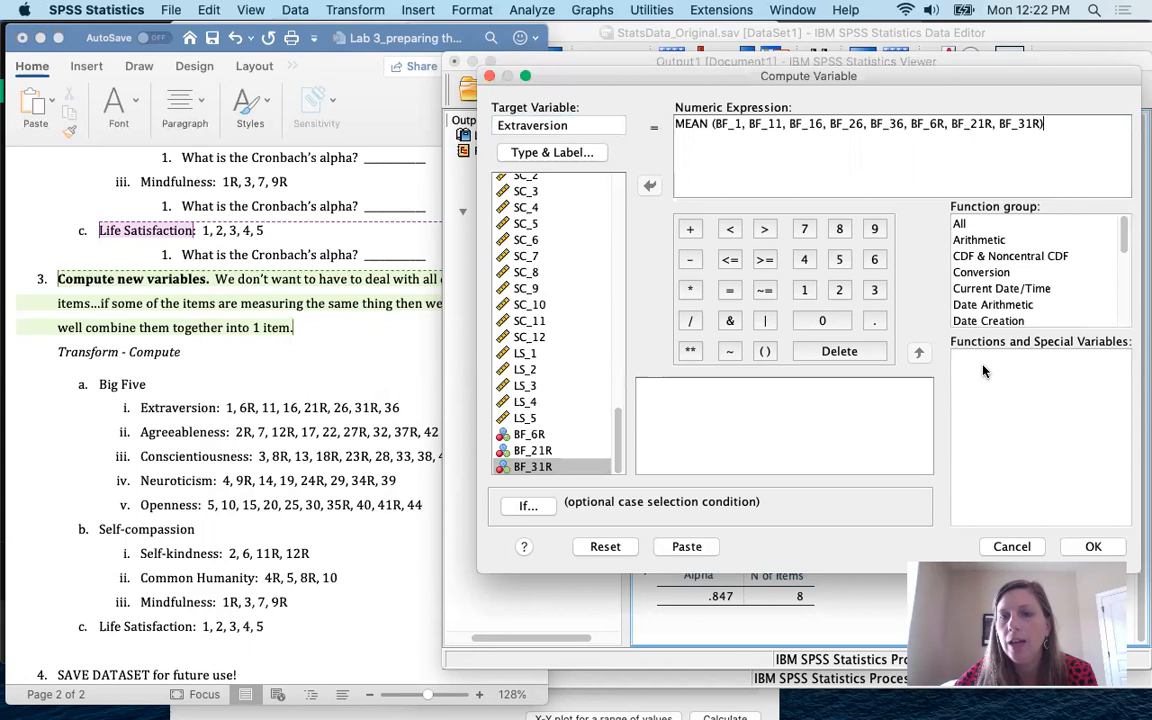
click(596, 126)
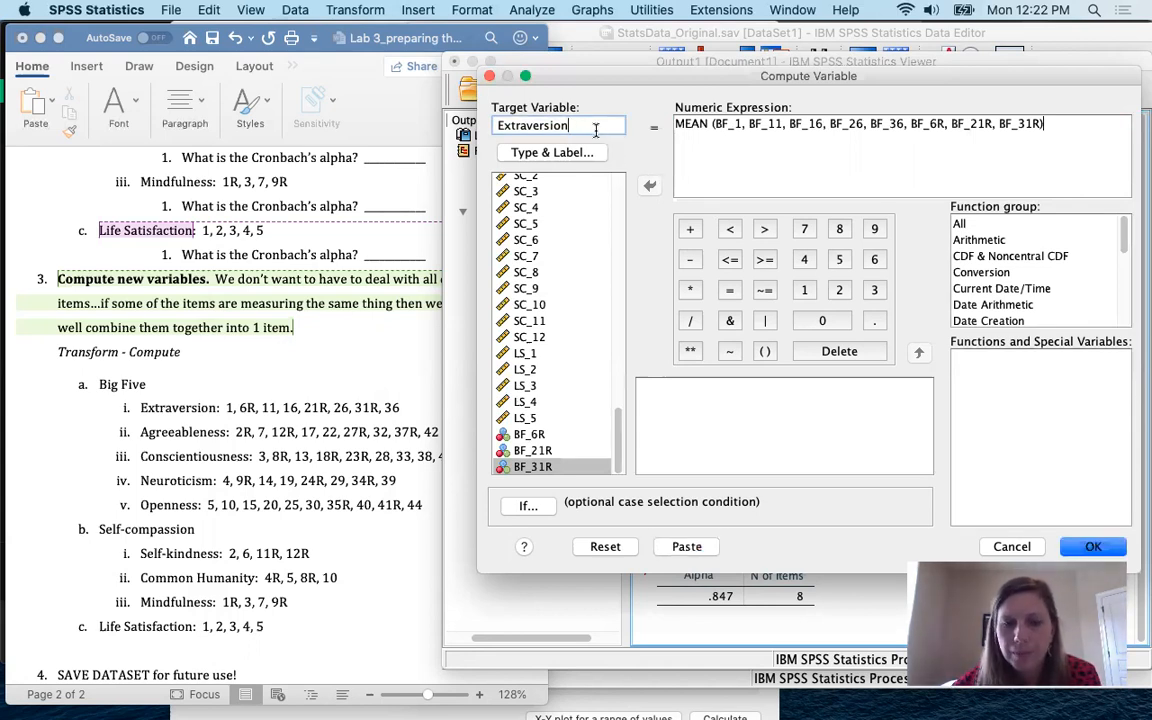
click(687, 547)
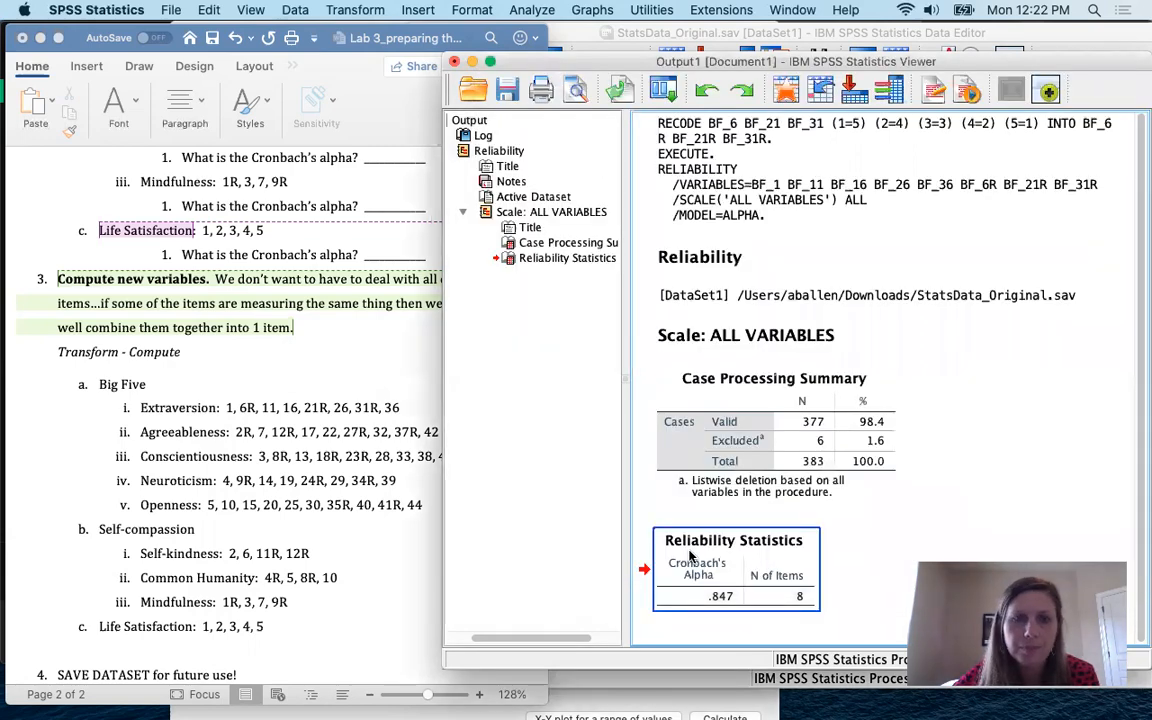
Step: Run the selected COMPUTE and EXECUTE lines in Syntax1
key(ctrl+Up)
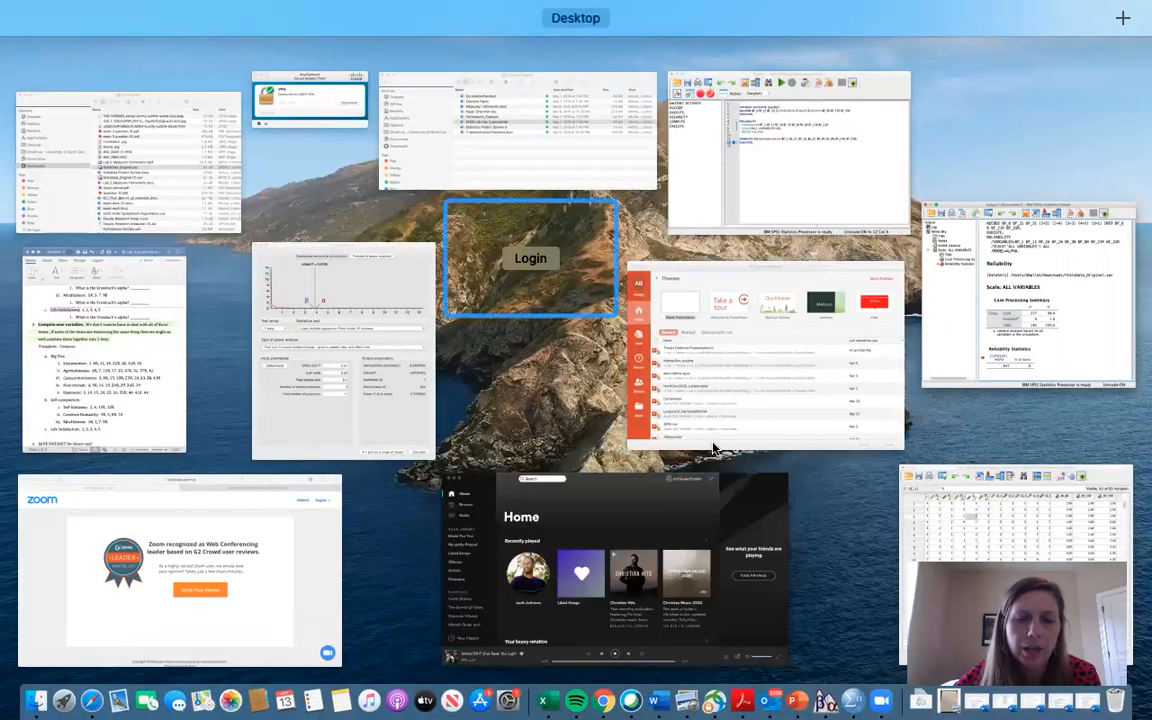
click(841, 569)
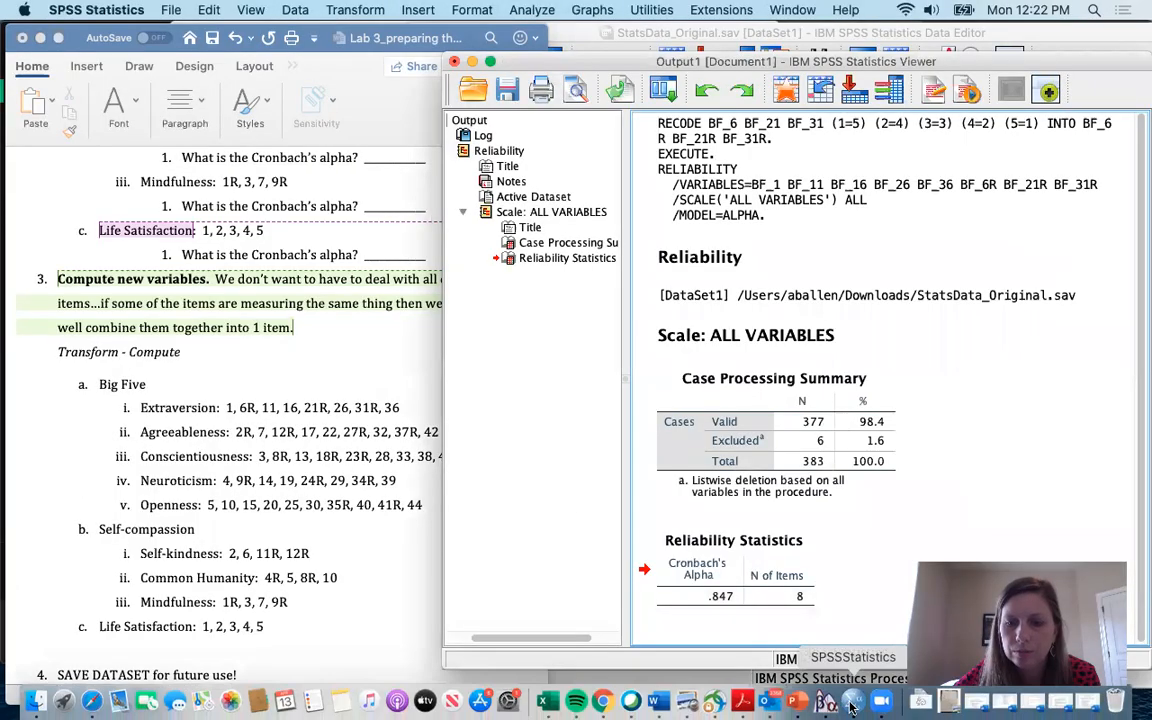
click(851, 707)
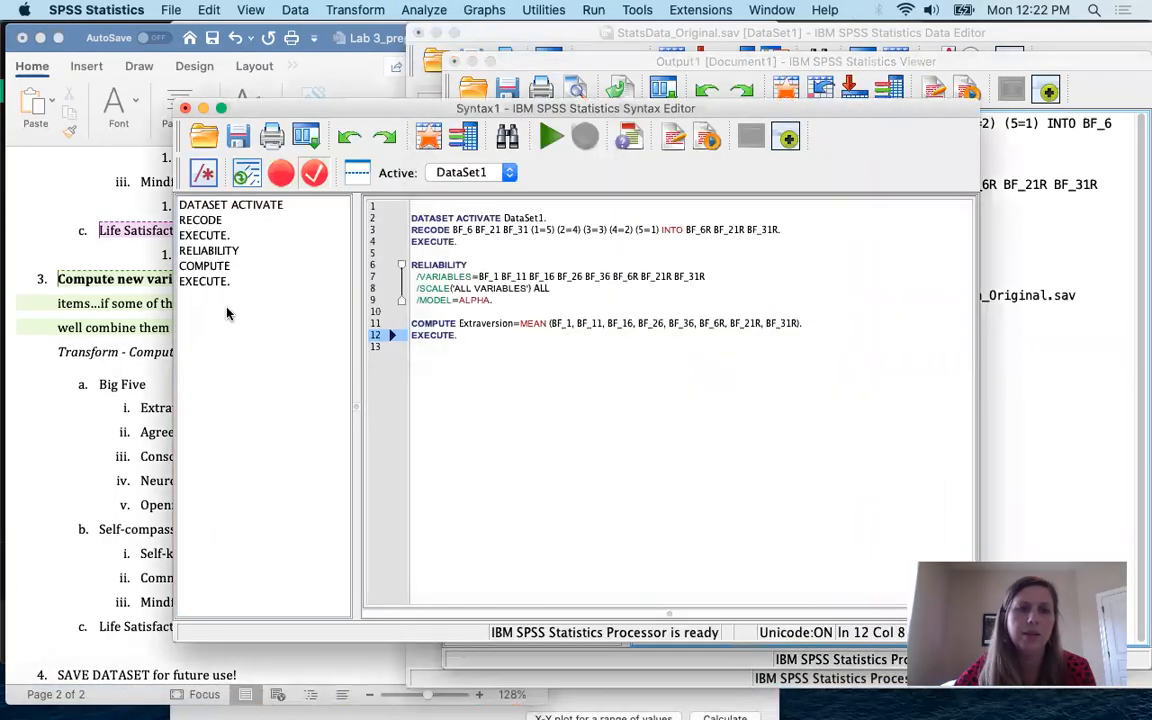
click(519, 346)
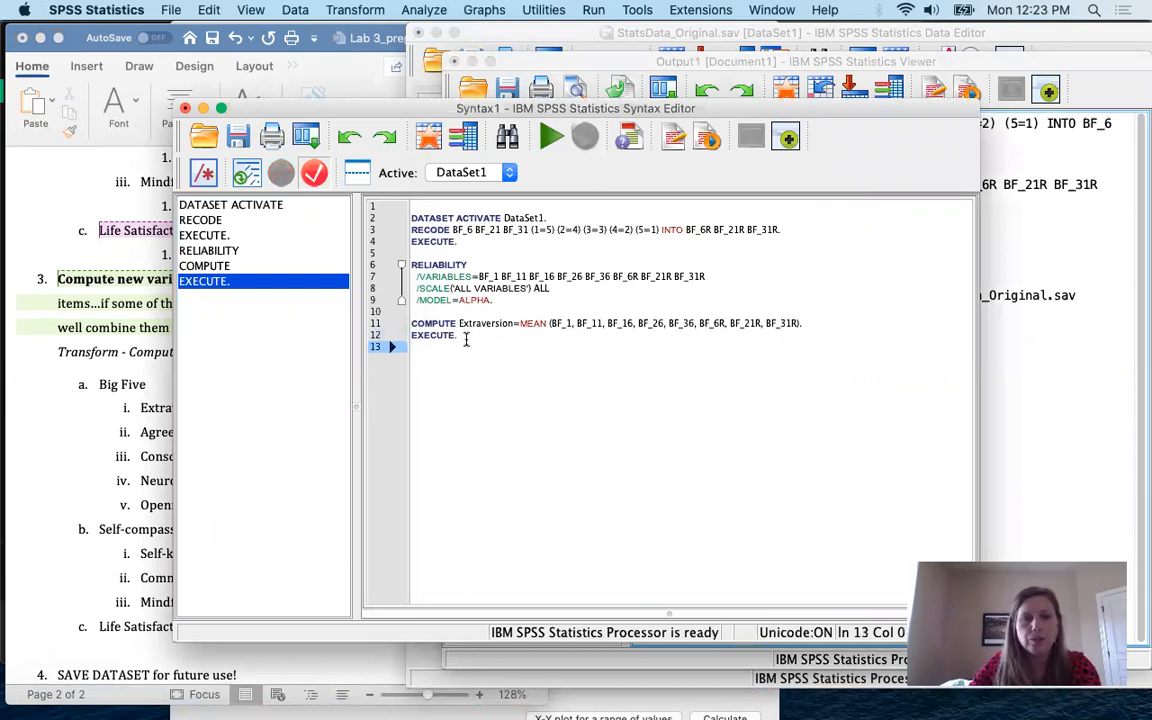
drag(465, 338, 411, 323)
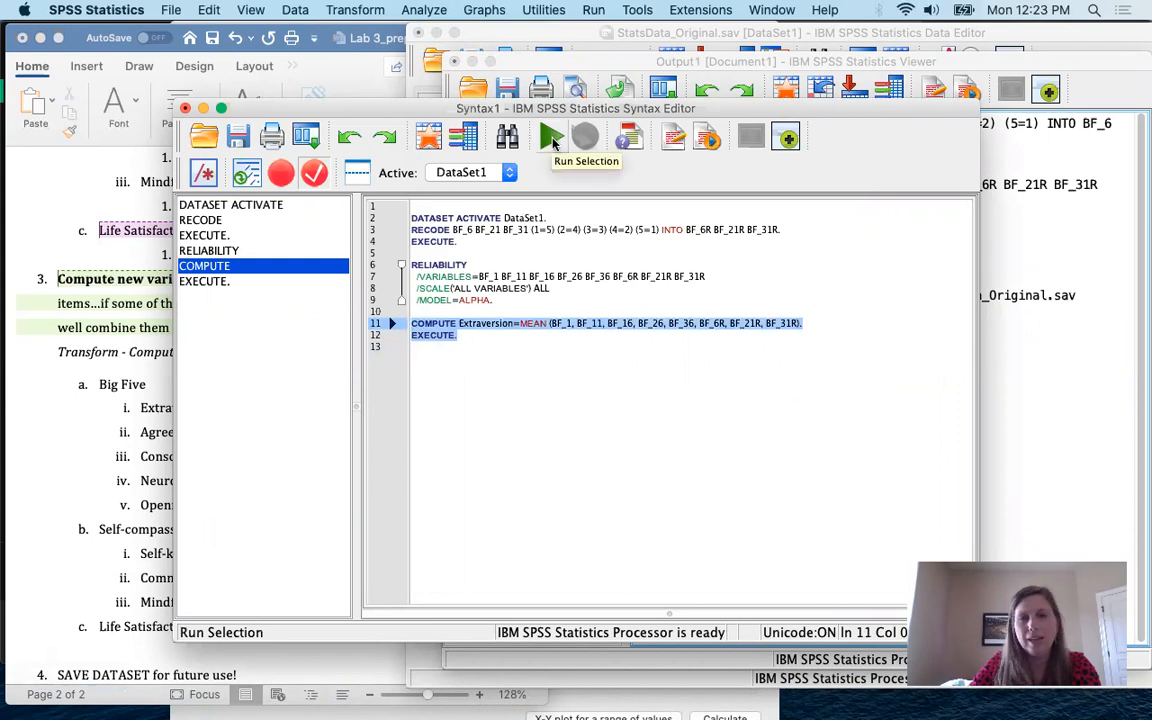
click(553, 143)
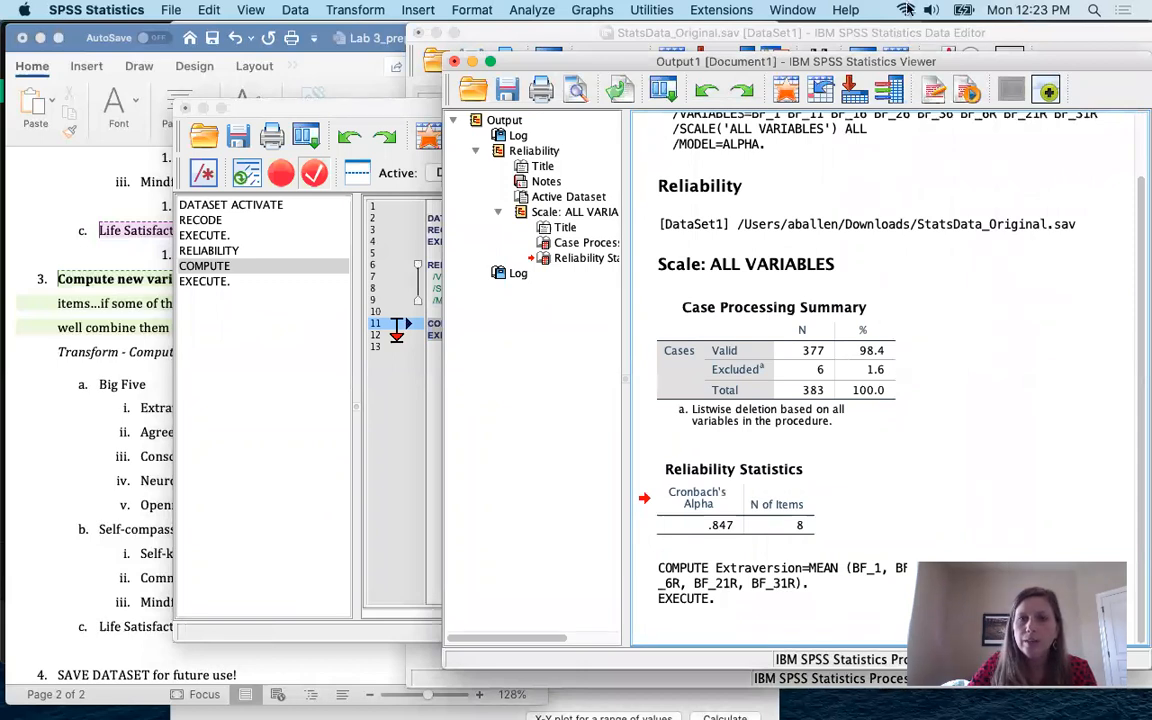
Step: Move the Output Viewer aside and check the new Extraversion mean scores in Data View
drag(883, 60, 643, 46)
click(478, 508)
click(452, 558)
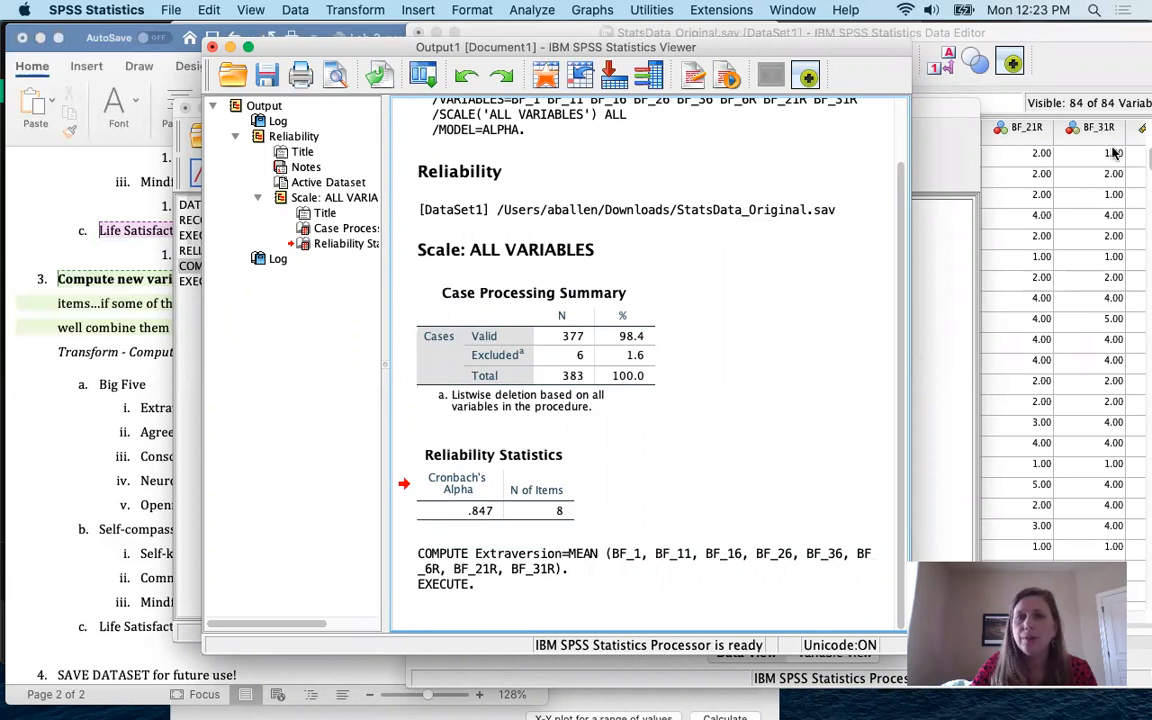
click(1083, 68)
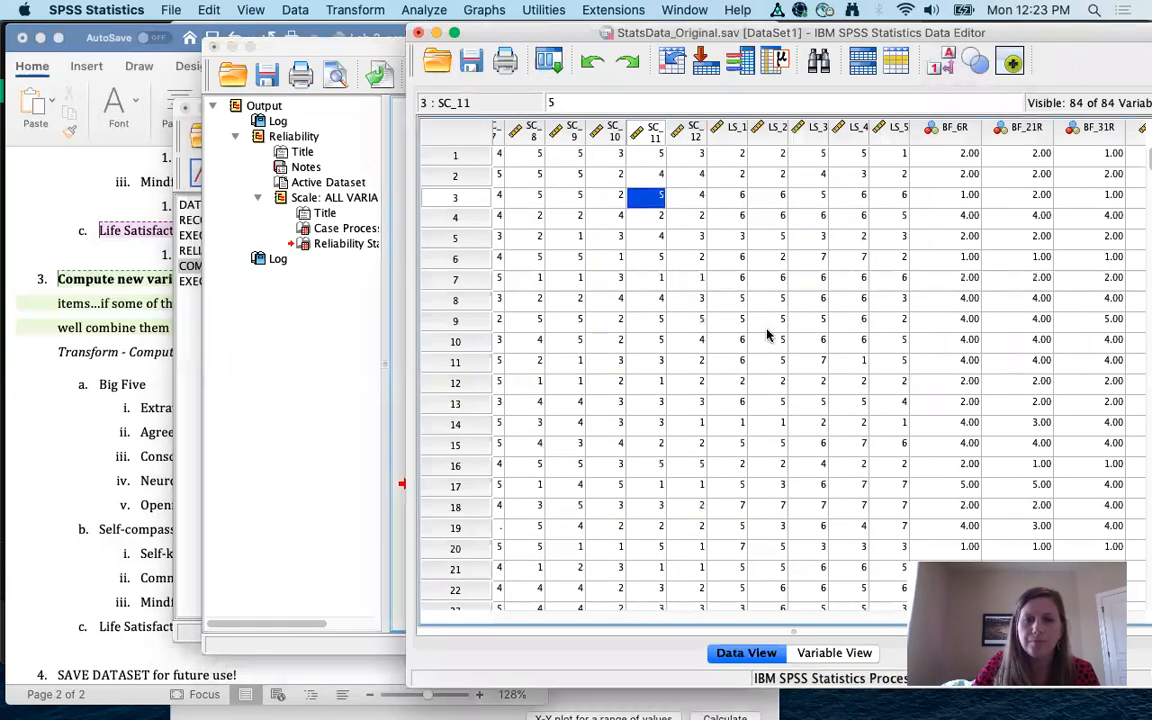
scroll(766, 332, right, 15)
scroll(766, 332, left, 5)
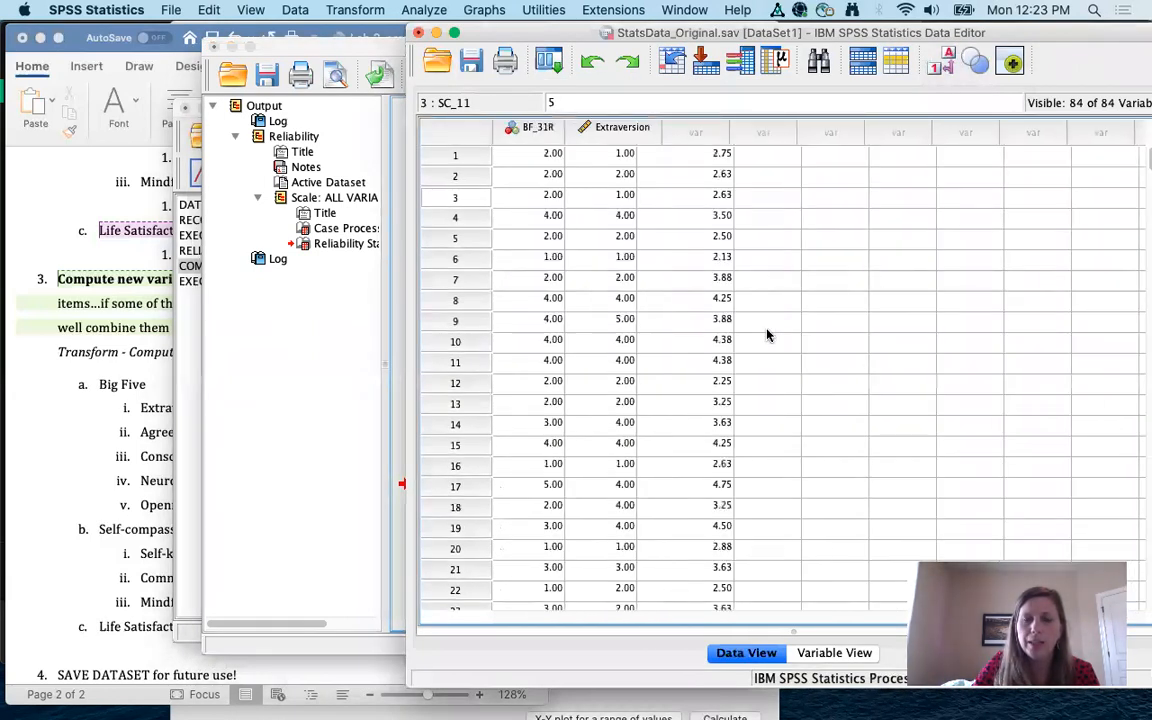
scroll(716, 344, down, 5)
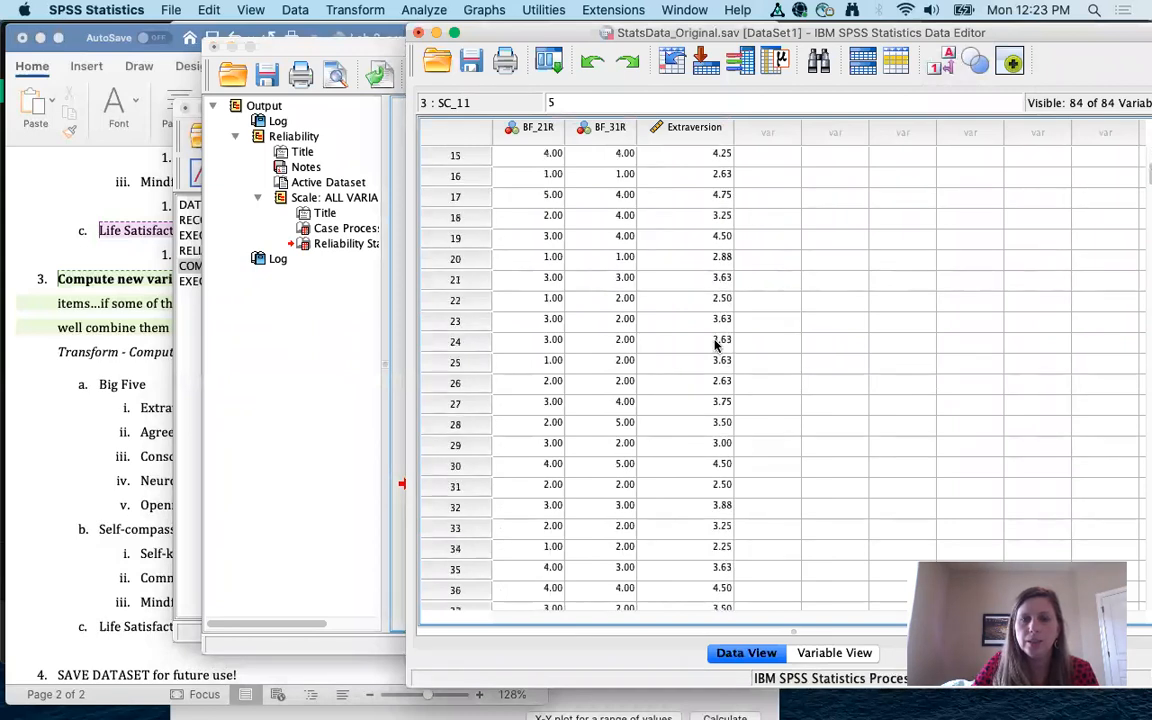
scroll(716, 344, up, 5)
scroll(716, 344, down, 1)
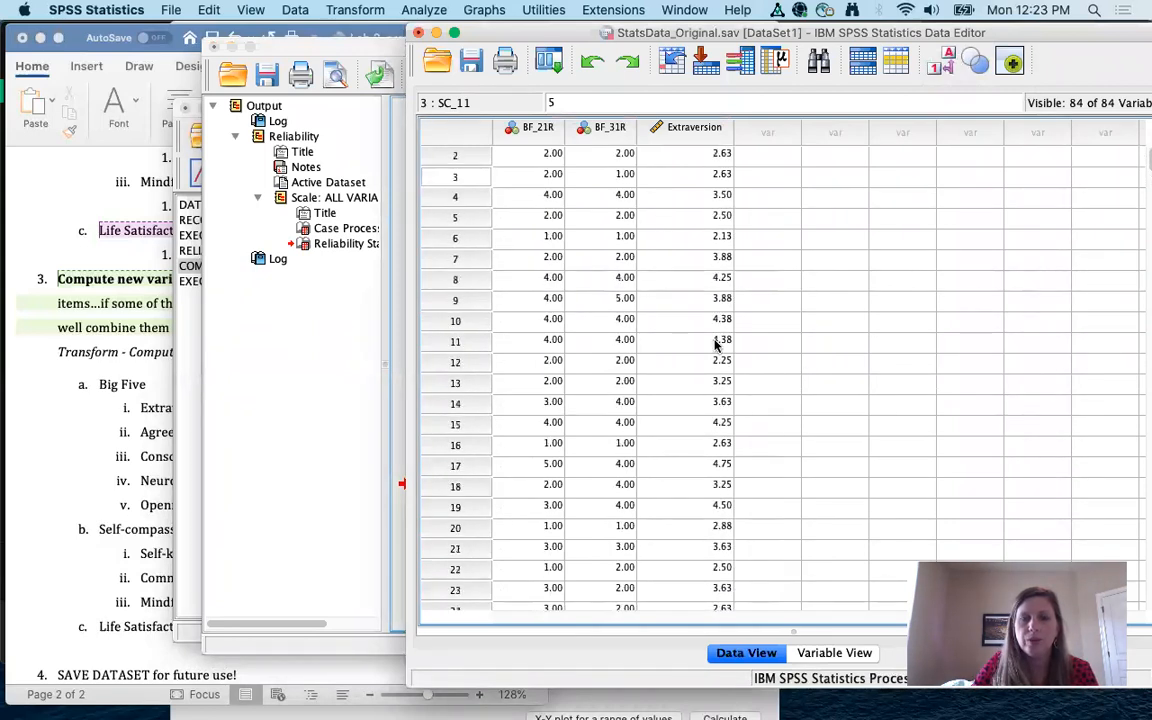
scroll(716, 344, down, 10)
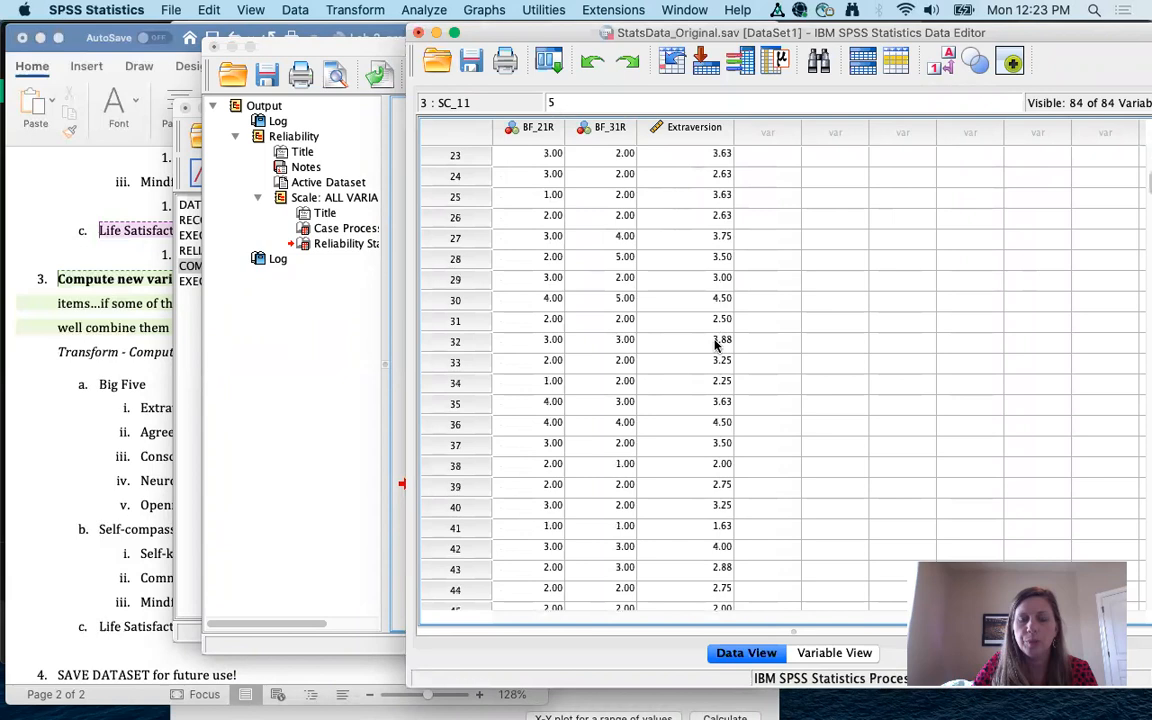
scroll(716, 344, down, 11)
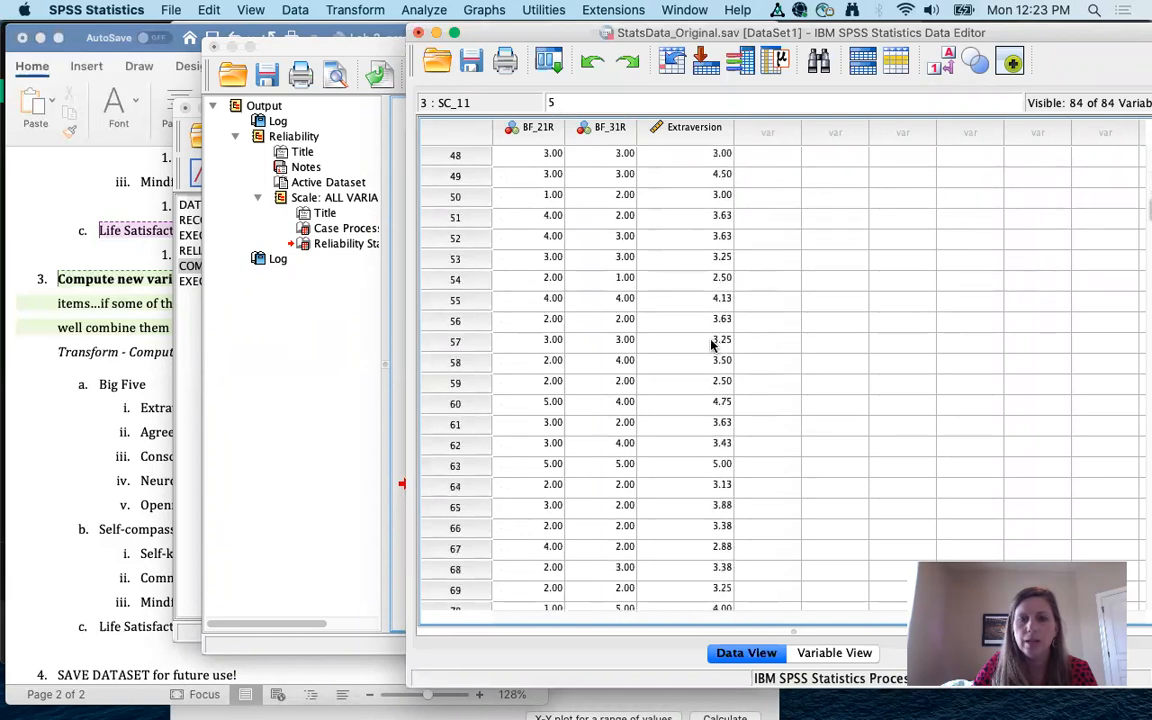
scroll(711, 345, left, 1)
scroll(711, 345, up, 20)
scroll(711, 342, right, 1)
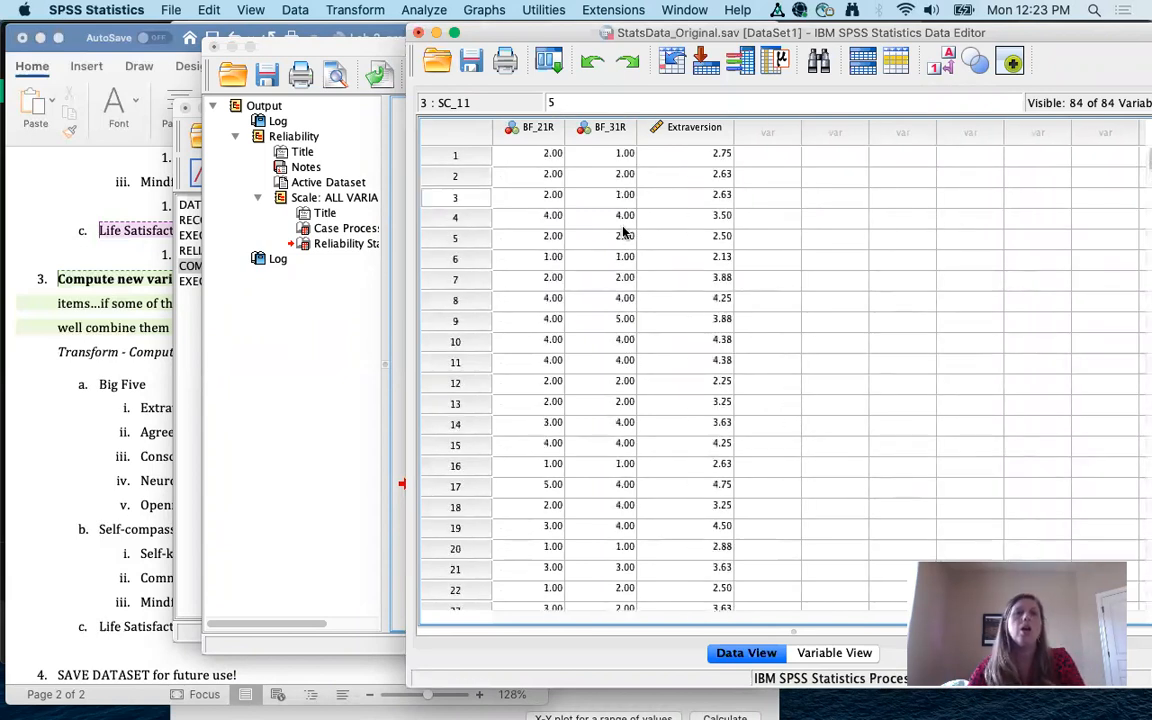
Step: Bring the Word Lab 3 instructions back to the front
click(139, 383)
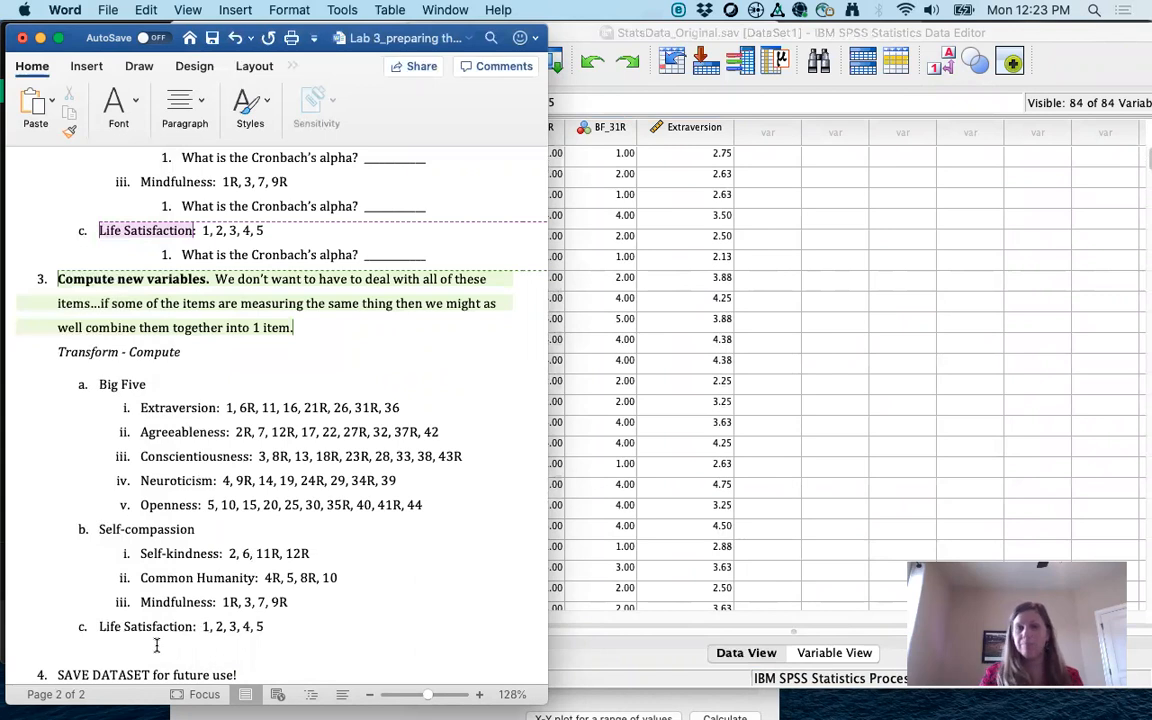
Step: Return to the SPSS Data Editor, check Extraversion in Variable View, then go back to Data View
click(881, 358)
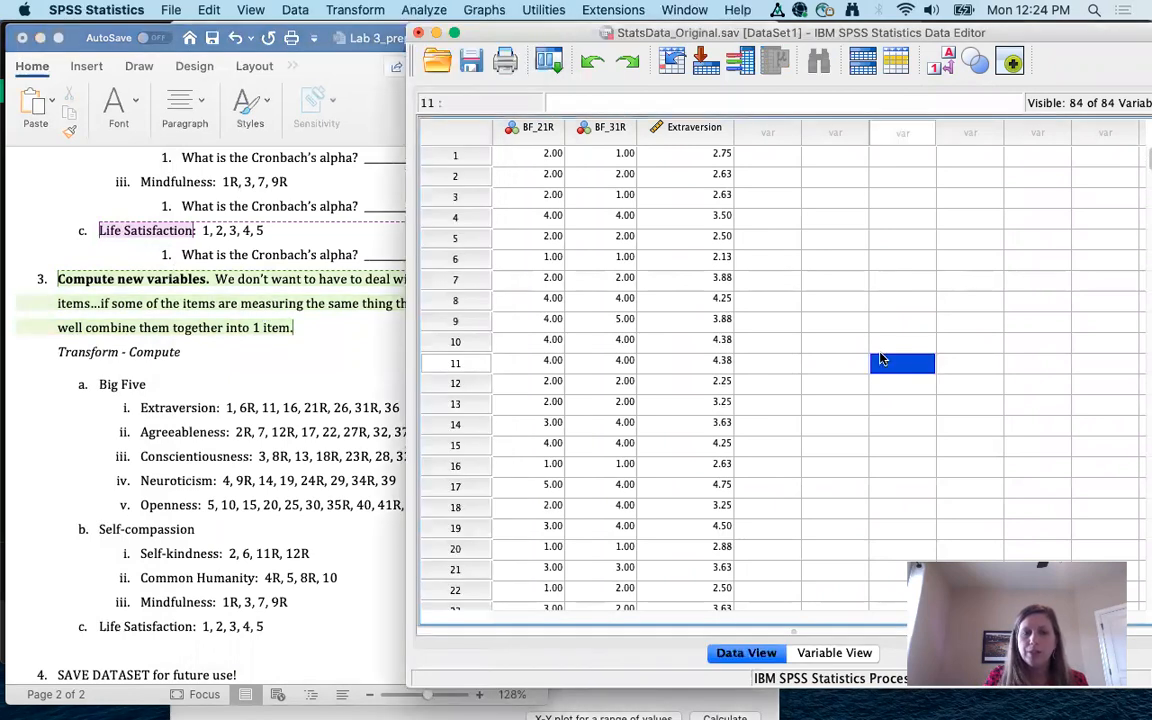
click(826, 652)
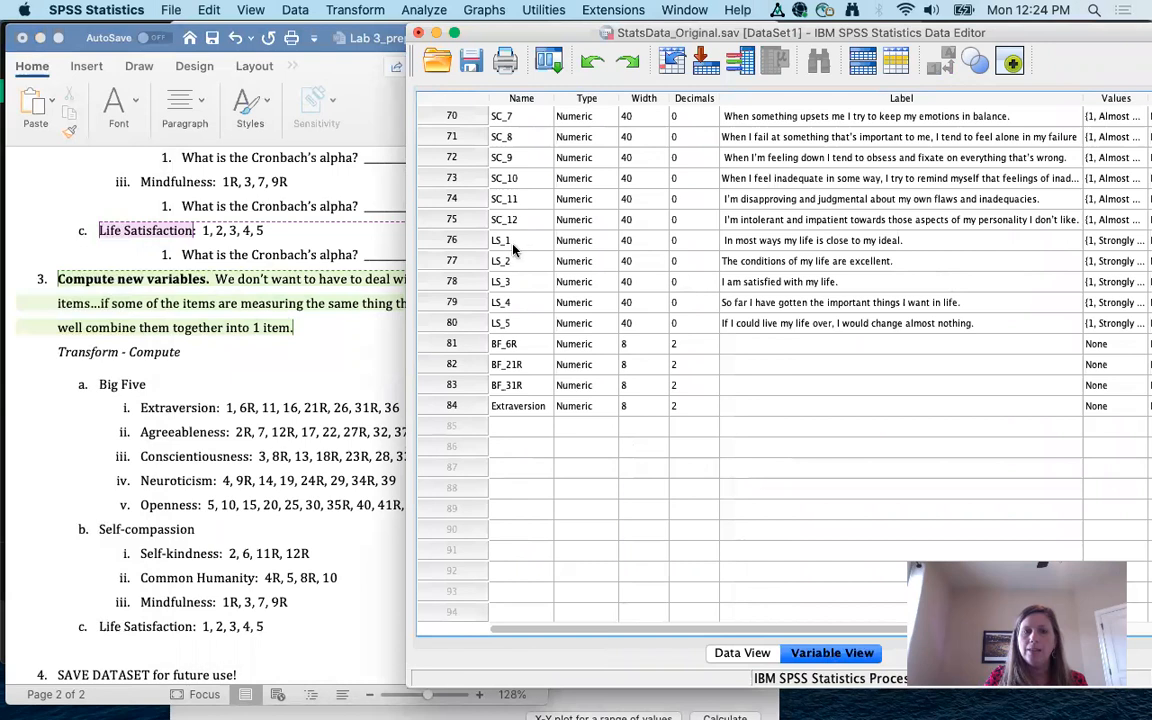
click(743, 653)
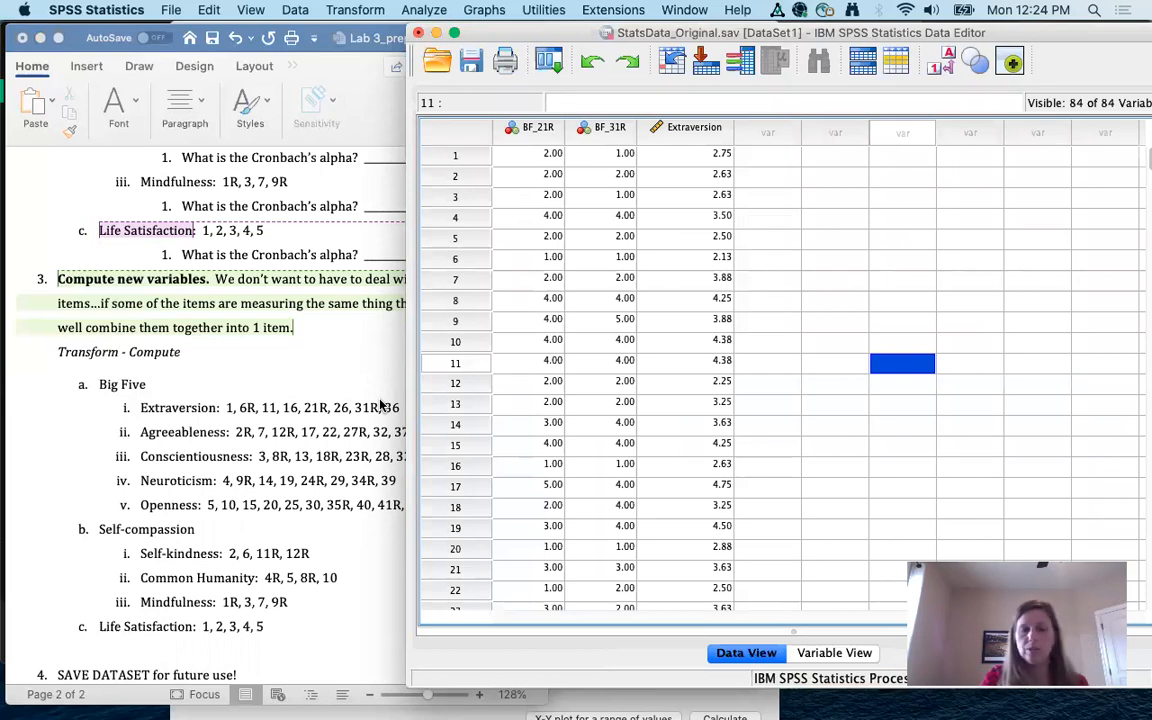
Step: Scroll the Lab 3 handout from the Extraversion alpha of .85 to the Compute section, then show all windows
scroll(250, 225, up, 3)
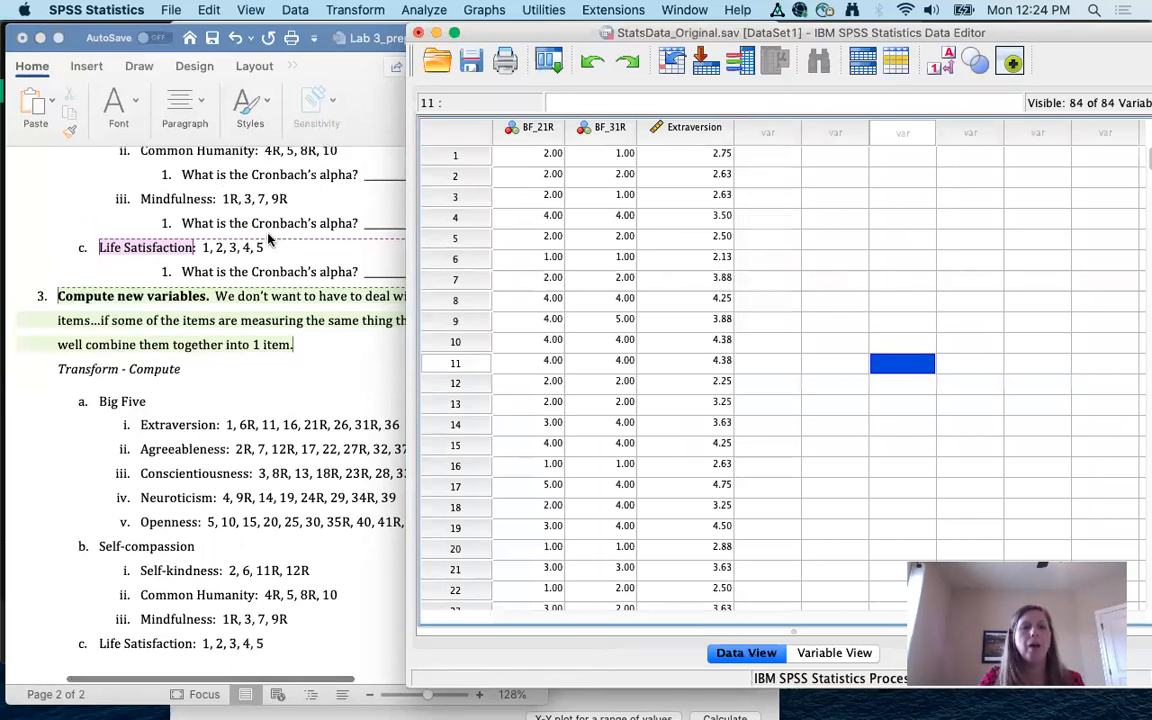
scroll(268, 237, up, 5)
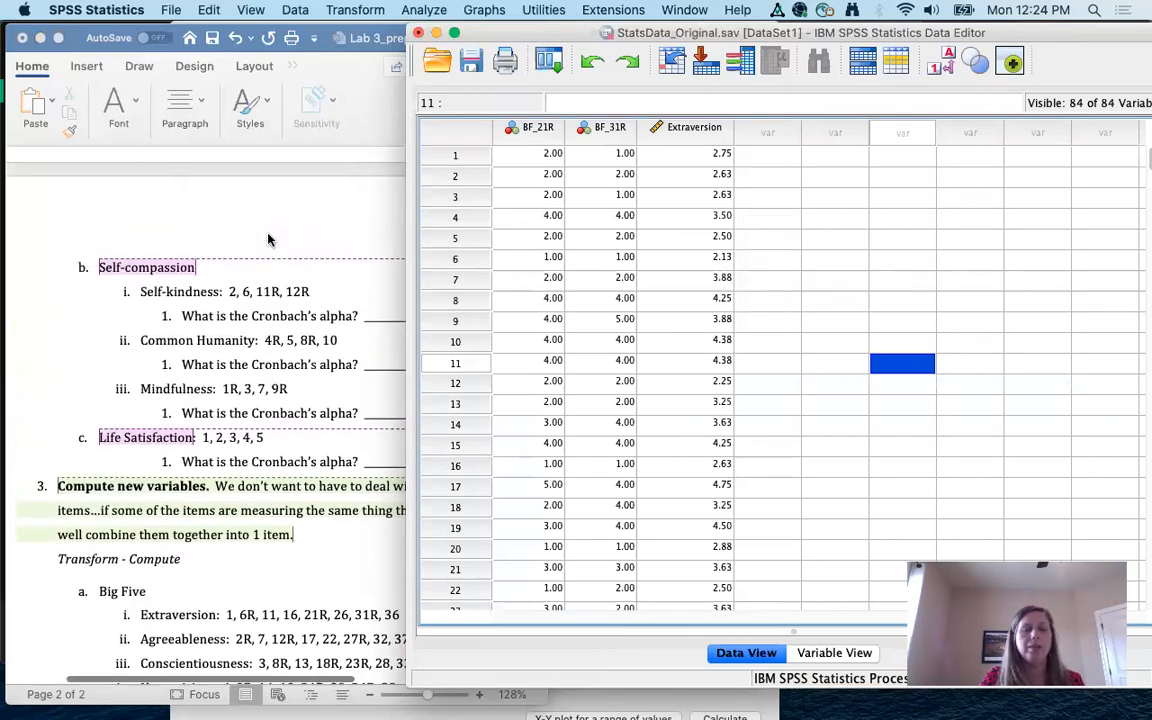
scroll(268, 237, up, 4)
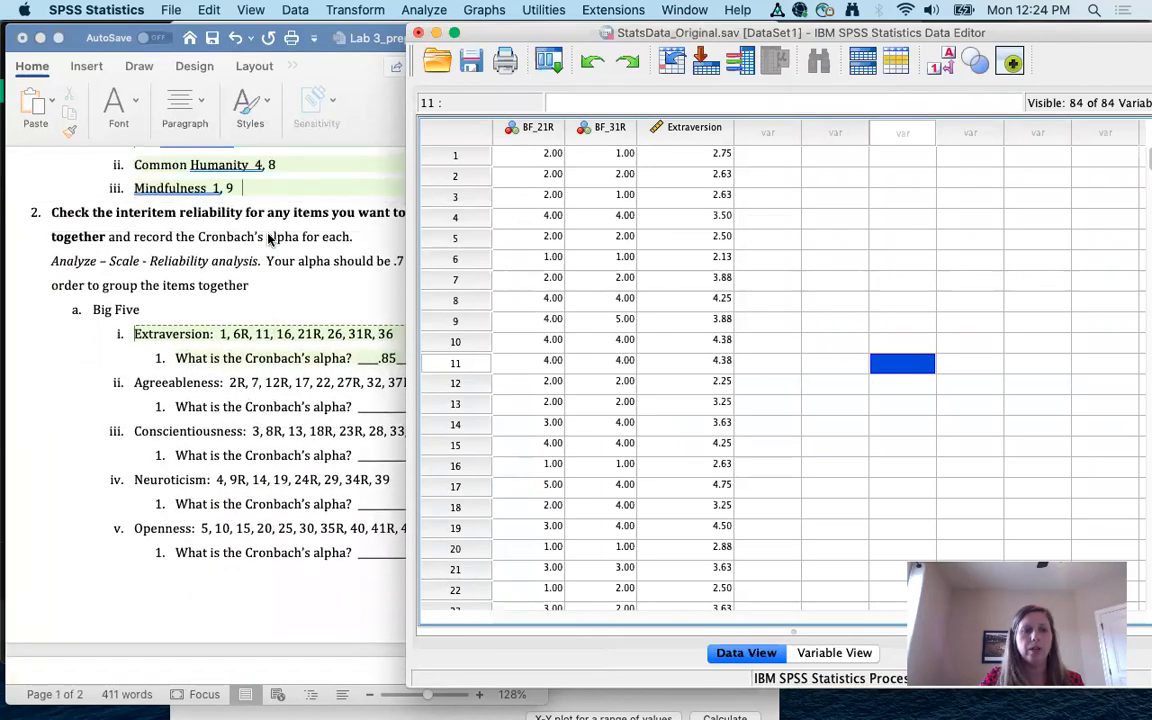
click(268, 237)
scroll(268, 237, up, 1)
scroll(396, 310, down, 3)
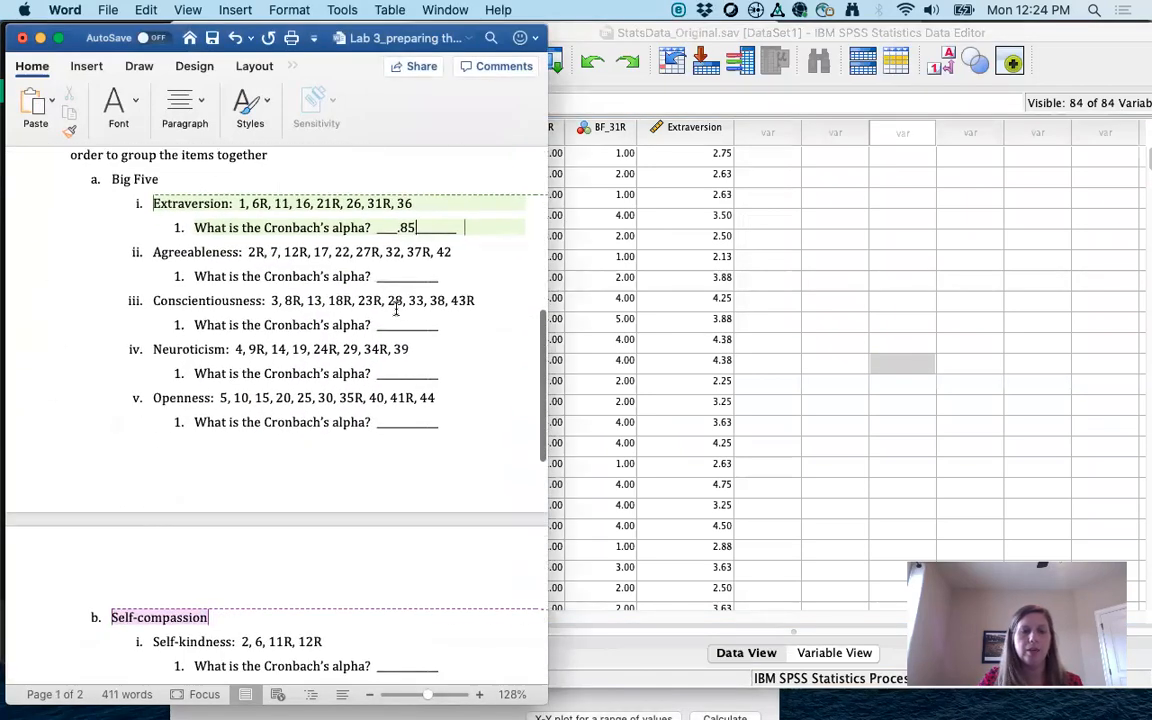
scroll(396, 310, down, 4)
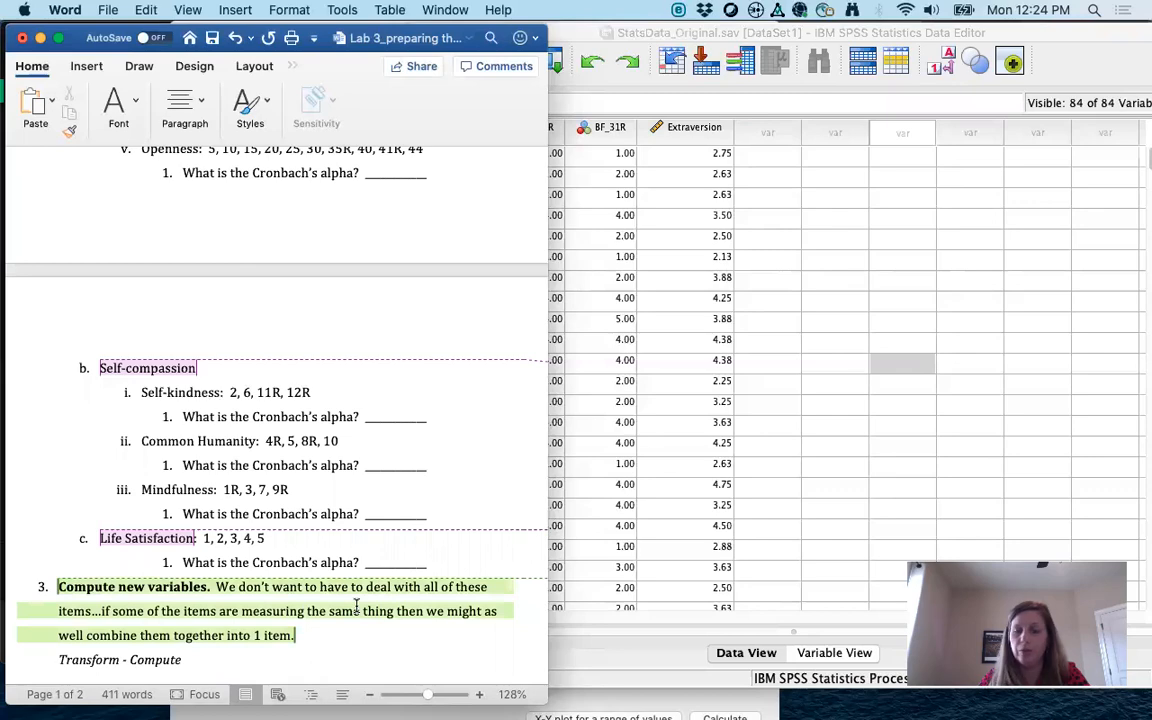
scroll(356, 603, down, 3)
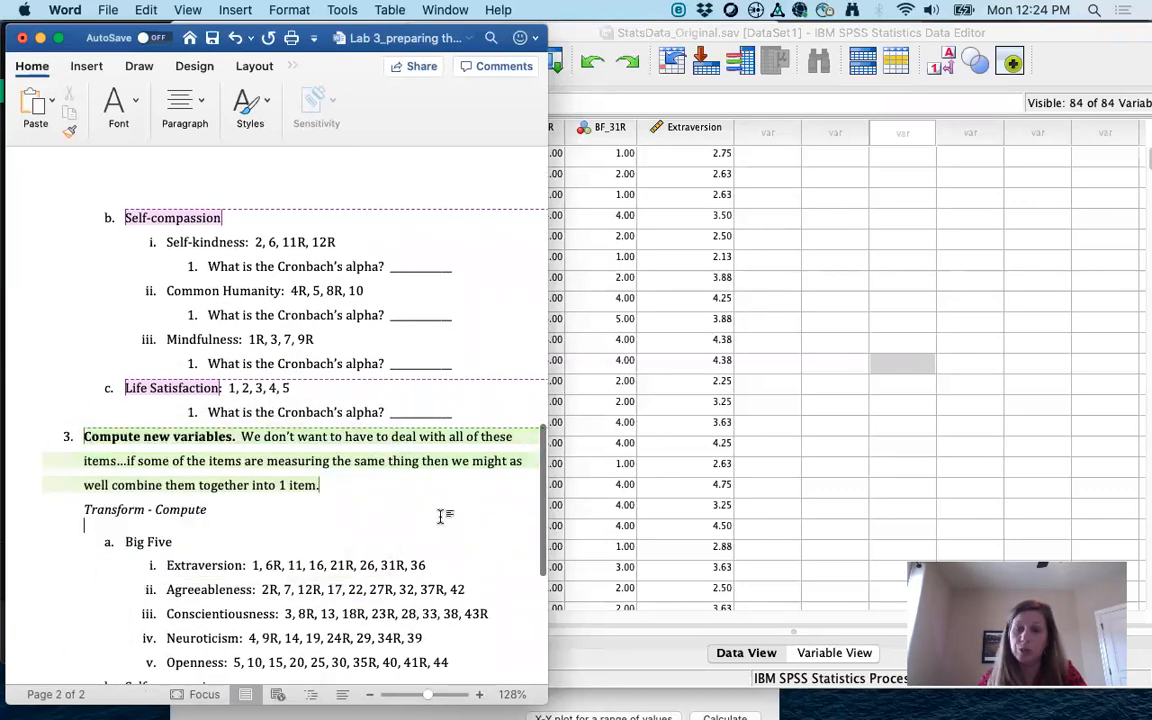
key(ctrl+Up)
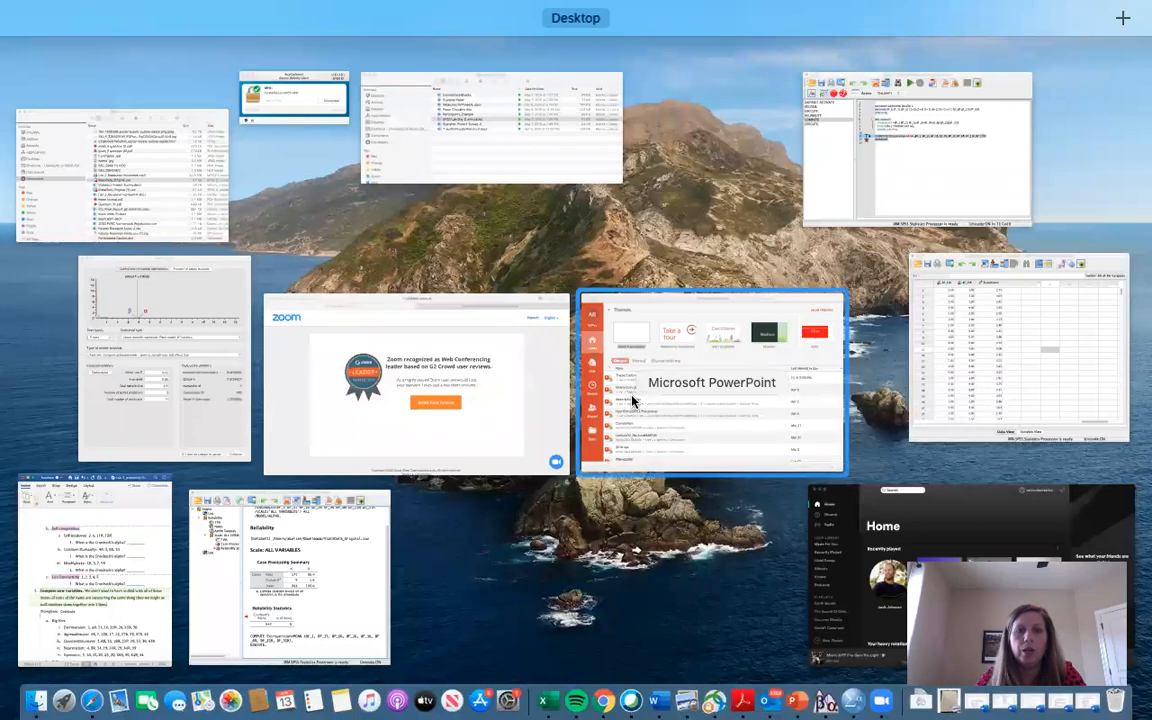
Step: Place the Syntax1 window at the top left, narrower and taller, then return to Word
click(854, 203)
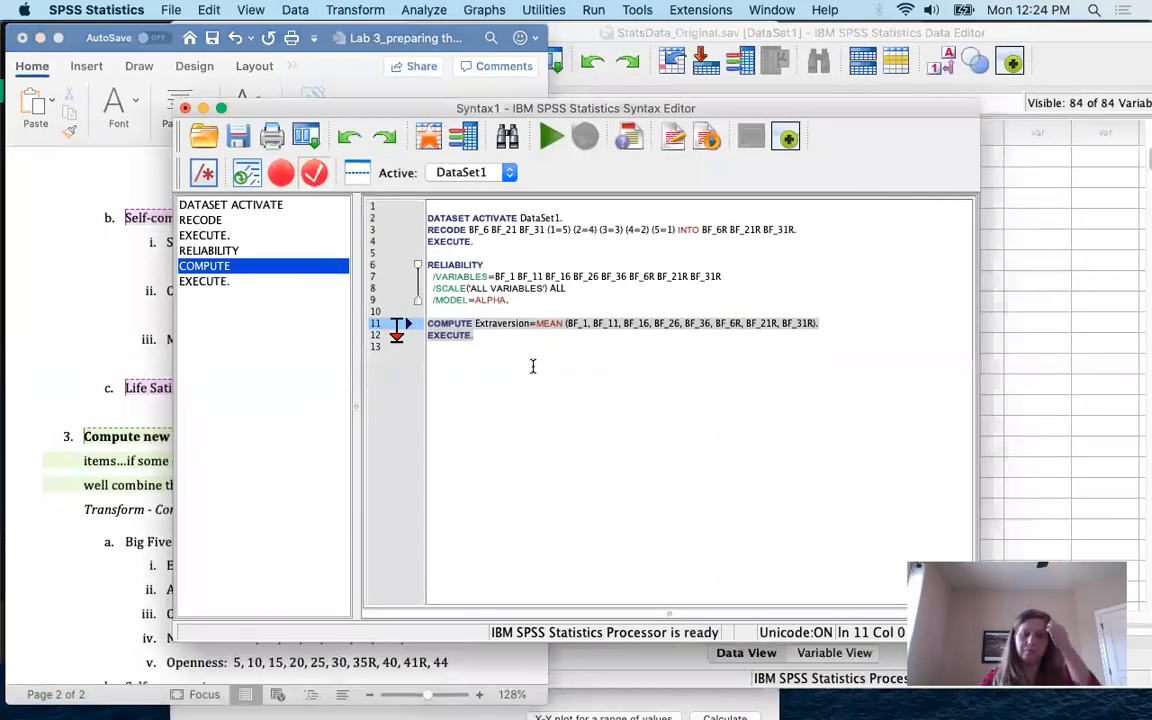
drag(723, 113, 595, 40)
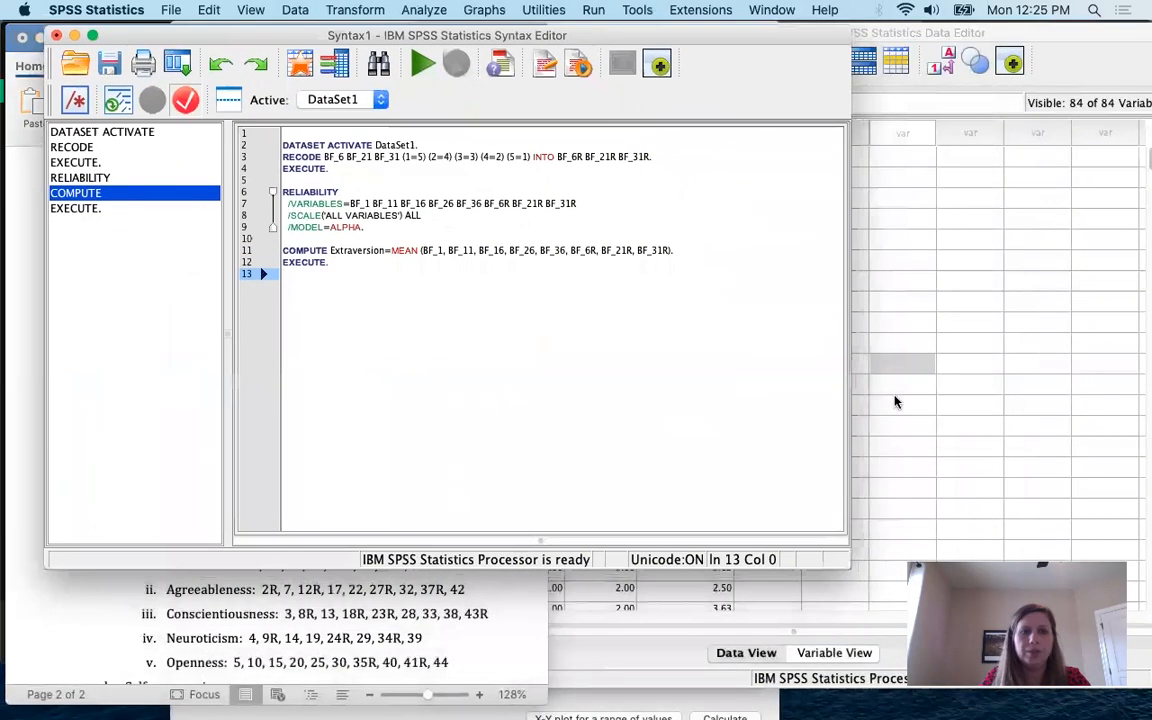
drag(848, 566, 684, 665)
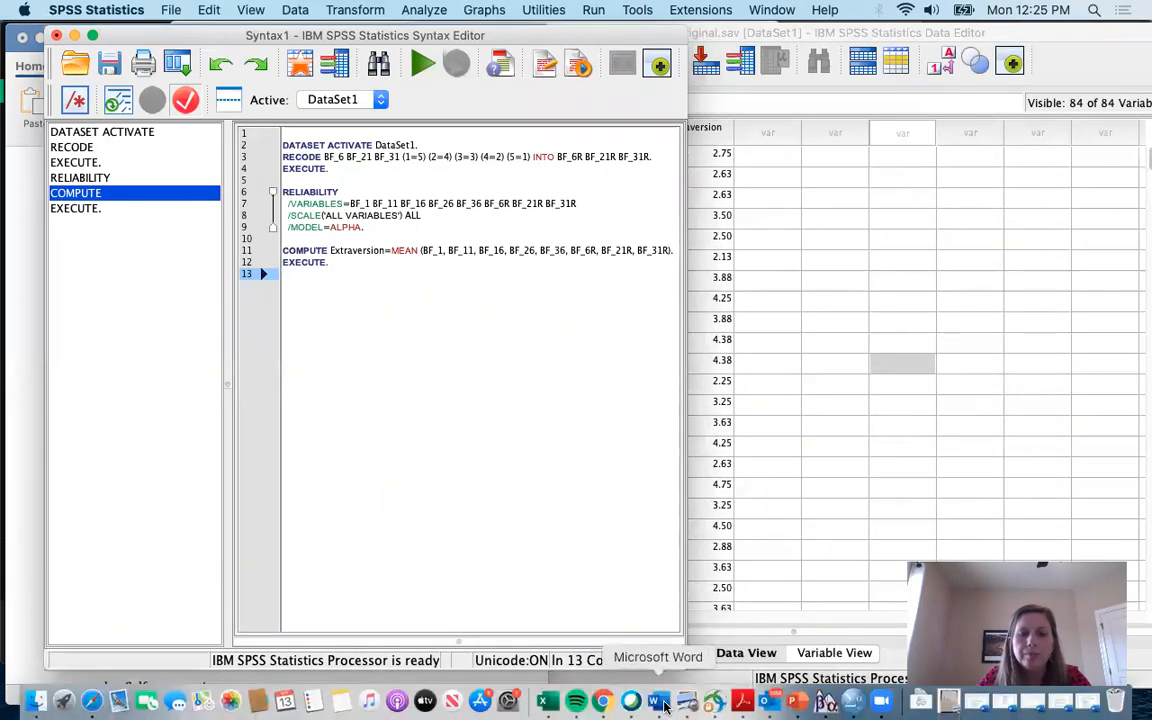
click(660, 705)
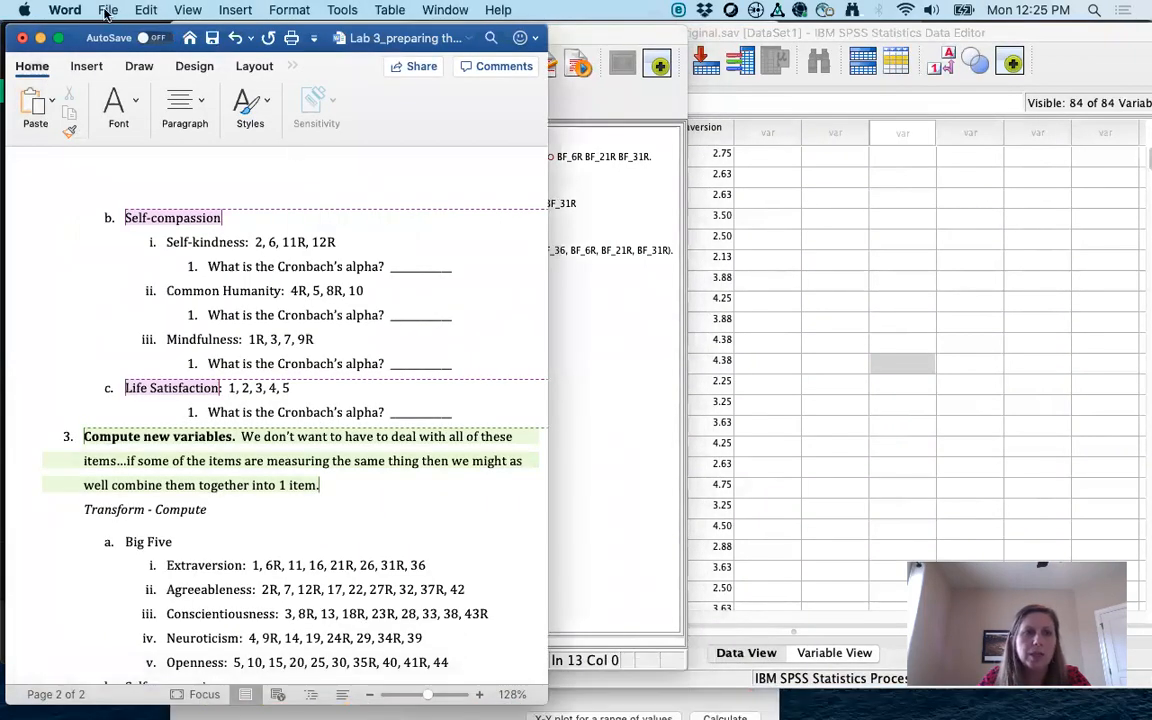
Step: Create a new Word document beside the handout, headed with the student's name and 'Lab 3'
click(104, 11)
click(113, 31)
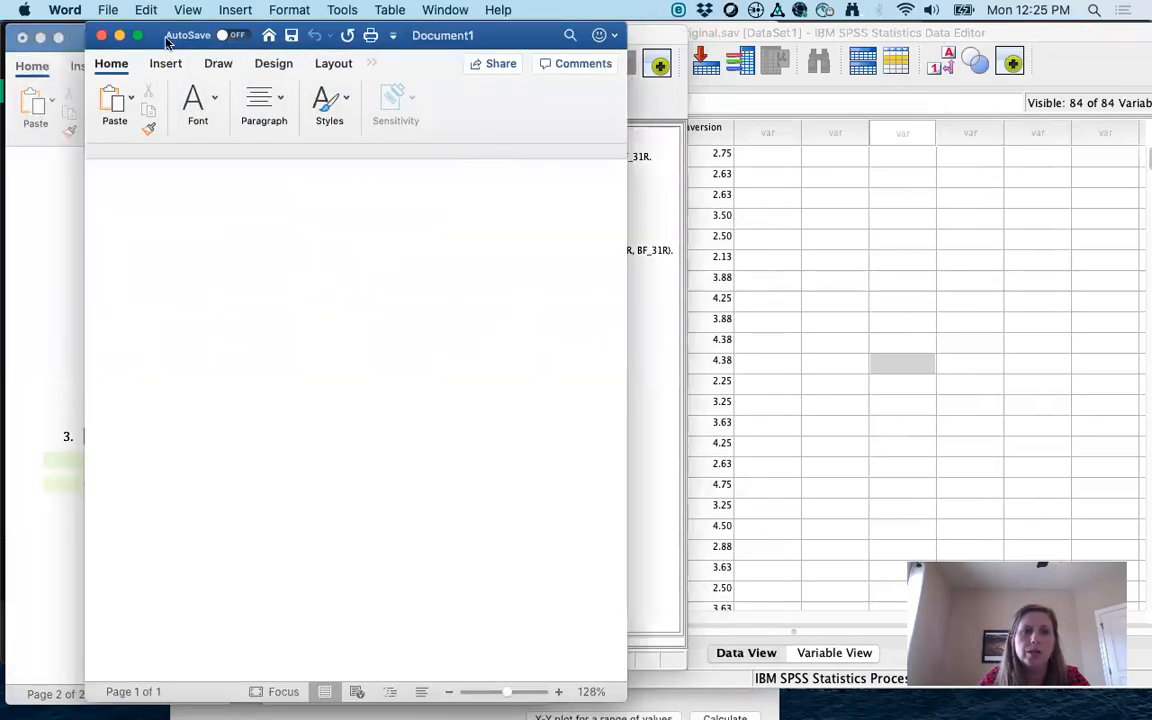
drag(160, 37, 660, 42)
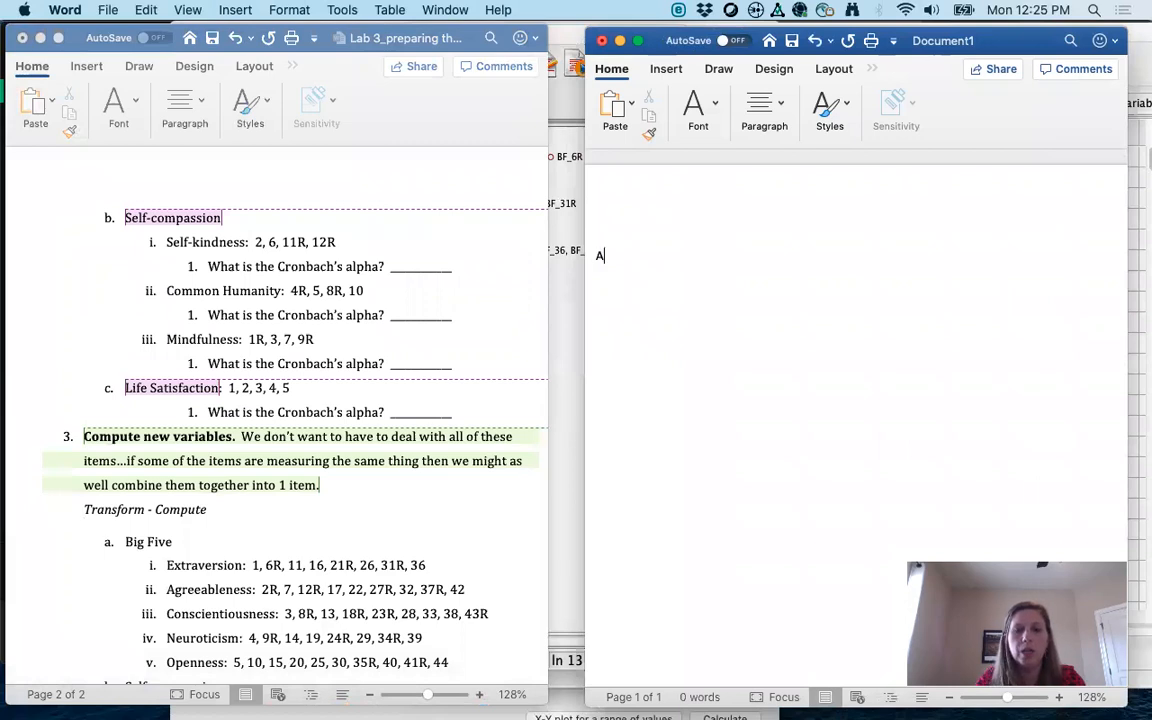
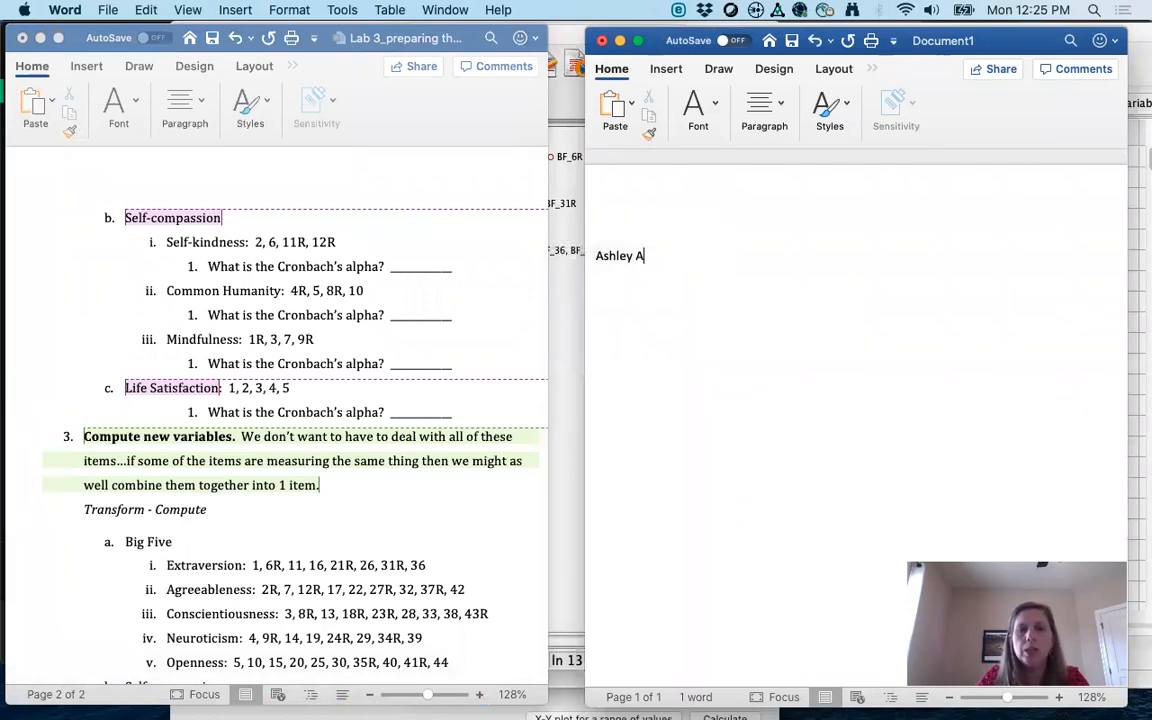
key(Return)
text(Lab 3)
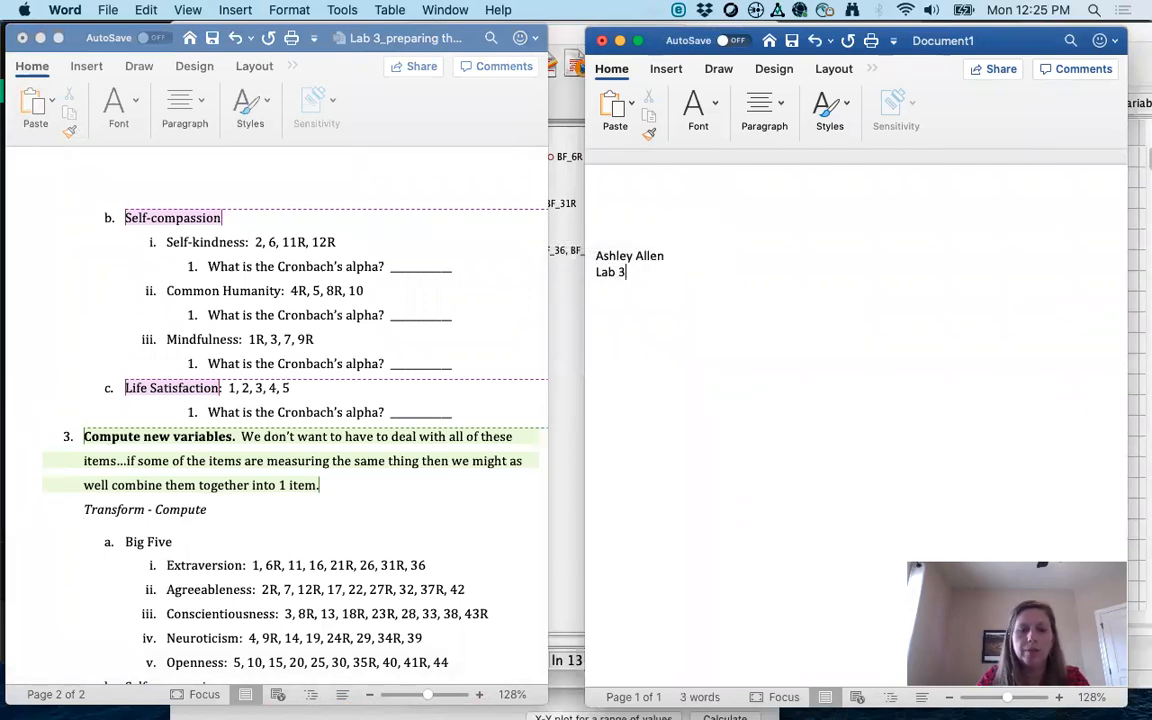
click(573, 319)
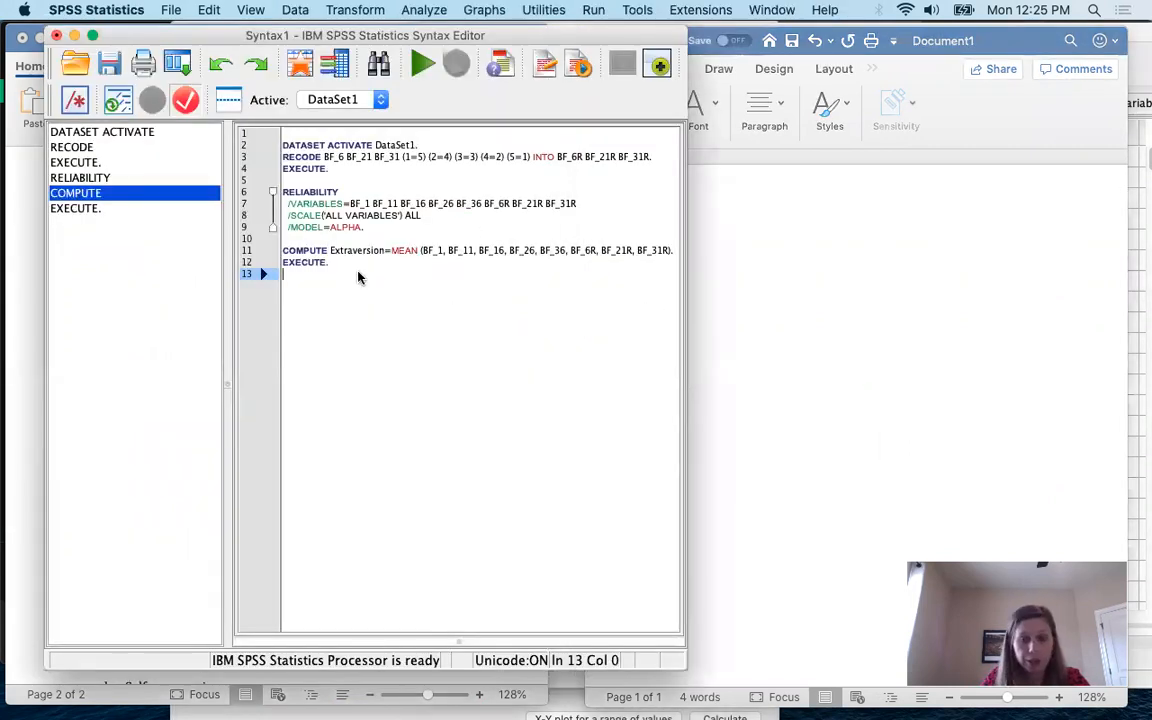
Step: Copy all twelve lines of SPSS syntax into Document1 below 'Lab 3'
drag(342, 272, 253, 122)
key(super+c)
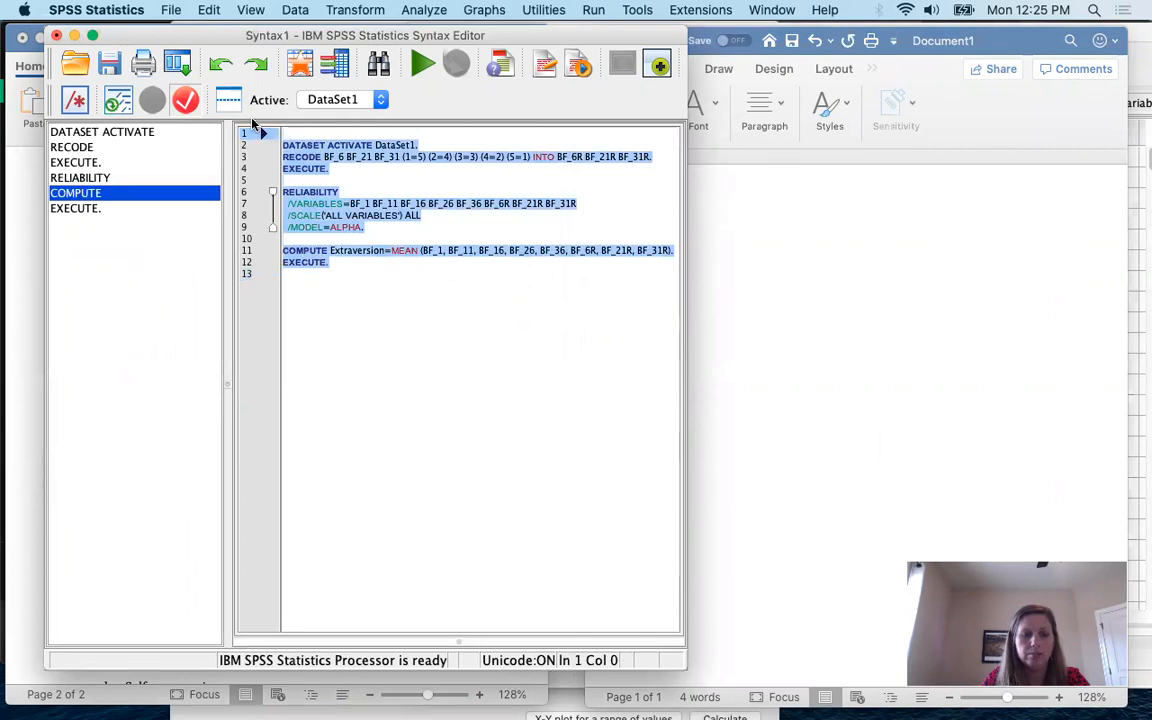
click(806, 287)
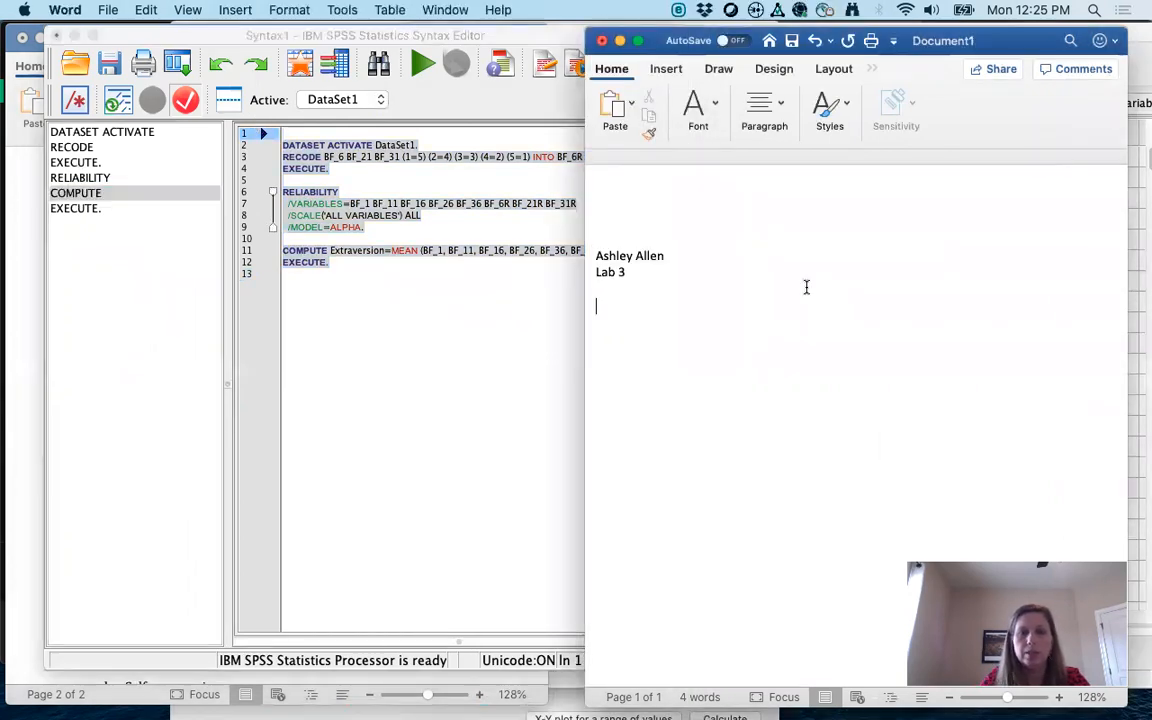
key(super+v)
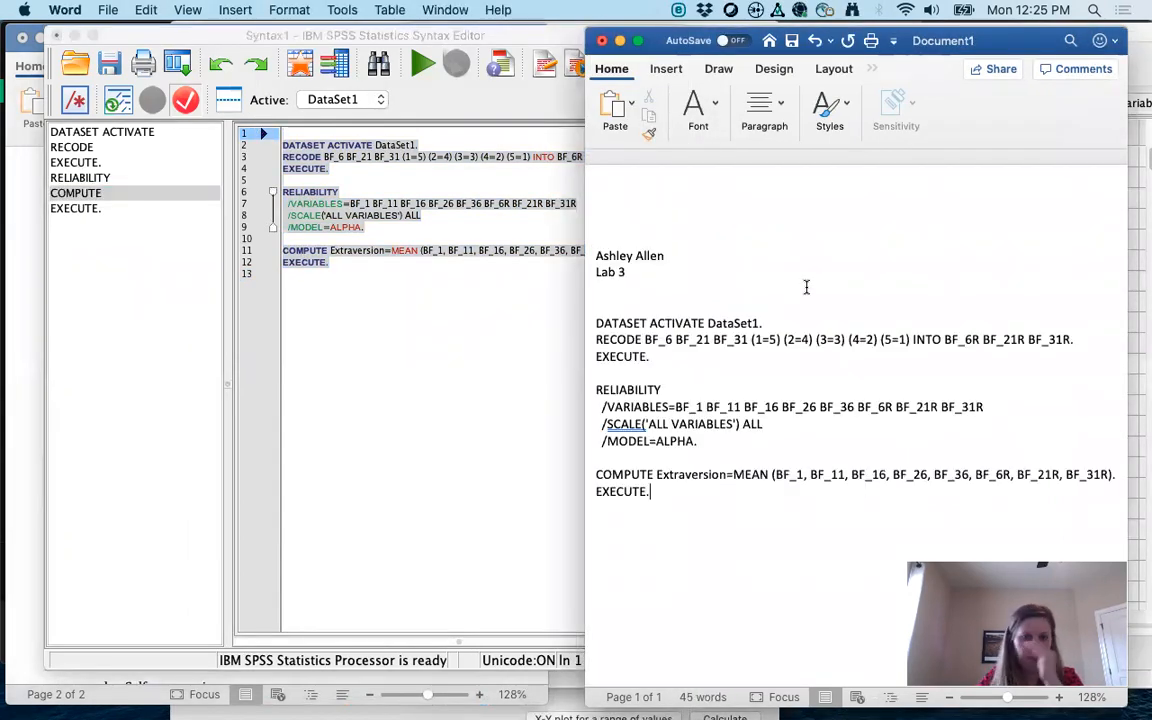
key(Return)
Step: Add a 'Cronbach's Alphas' heading with 'Extraversion = .85' and a blank 'Agreeableness =' line
text(Extraversio)
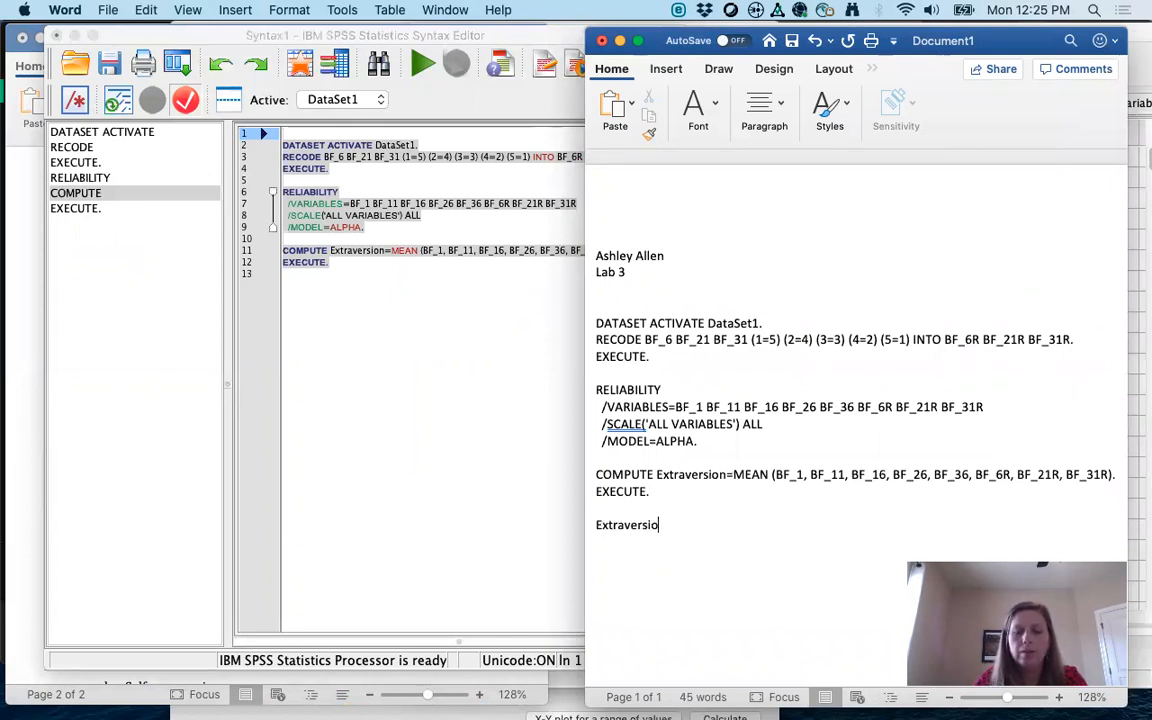
text(n)
click(614, 507)
key(Return)
key(Return)
text(Cronc)
key(BackSpace)
text(bach's Alphas)
click(673, 563)
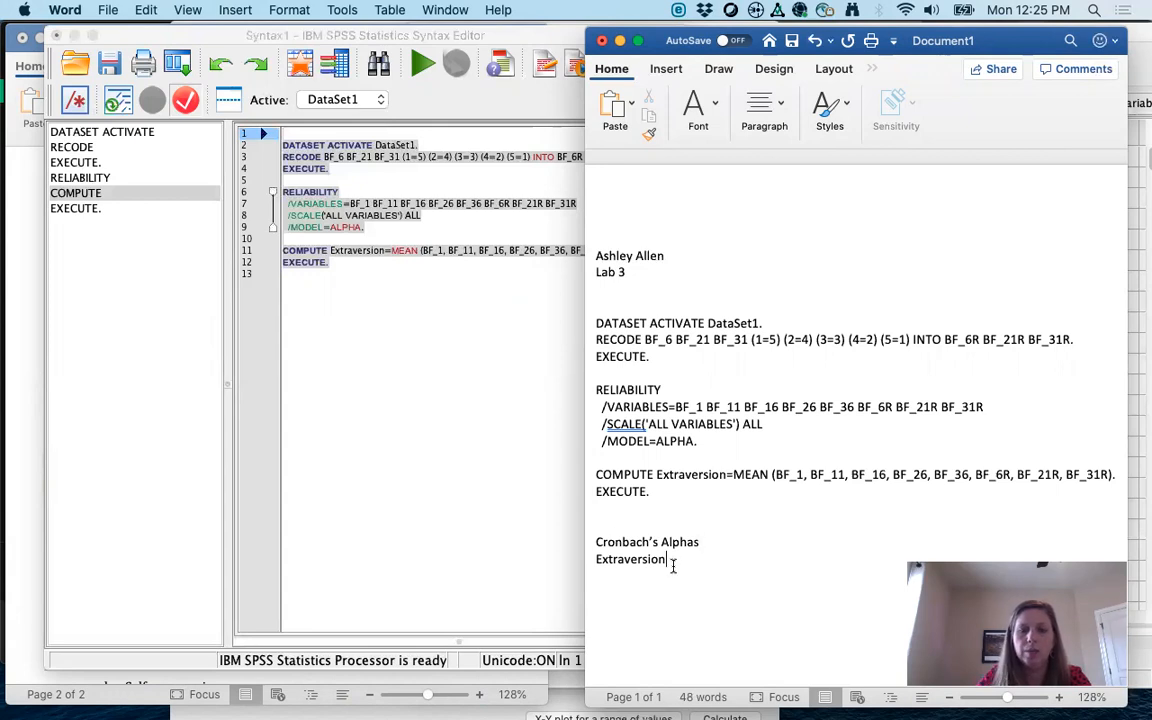
text(= .85)
key(Return)
text(Agreeableness =)
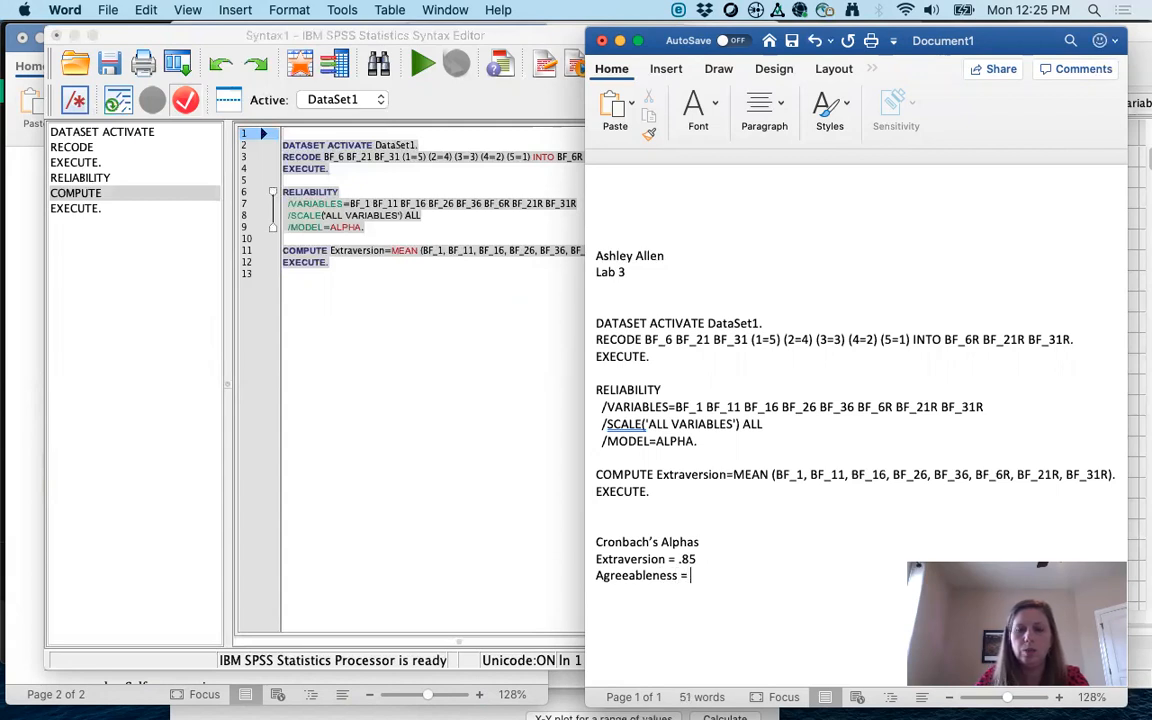
key(Return)
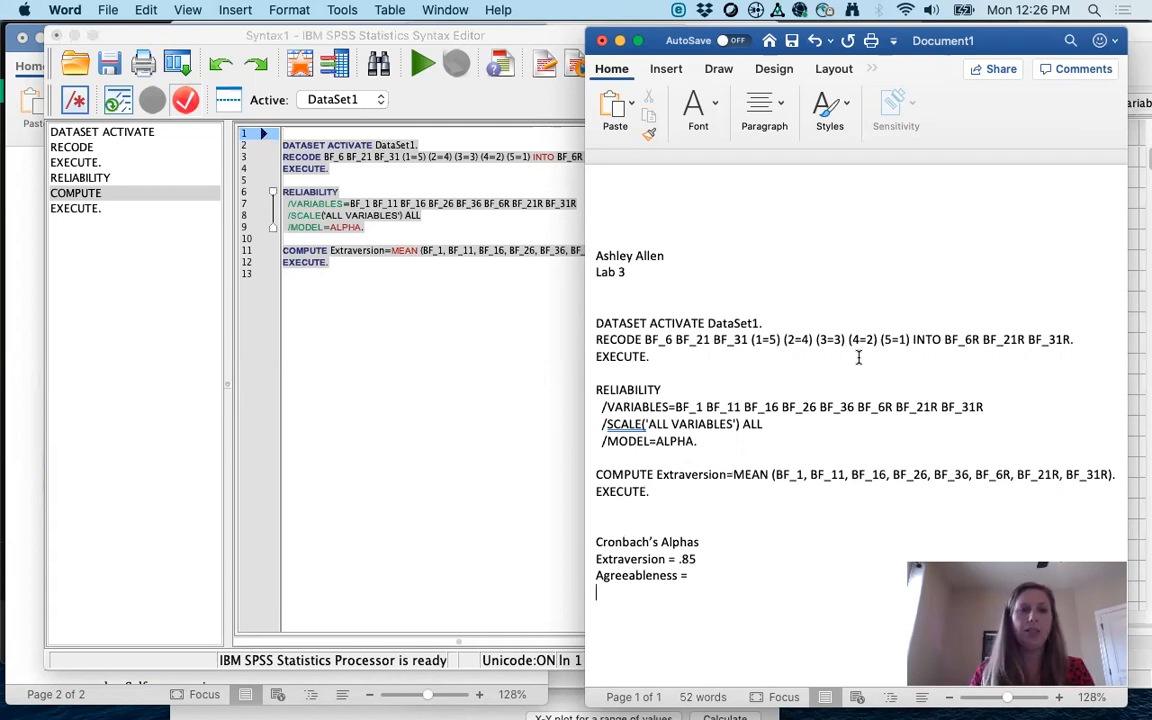
Step: Bring the SPSS syntax window forward and spread out all open windows
click(426, 344)
key(ctrl+Up)
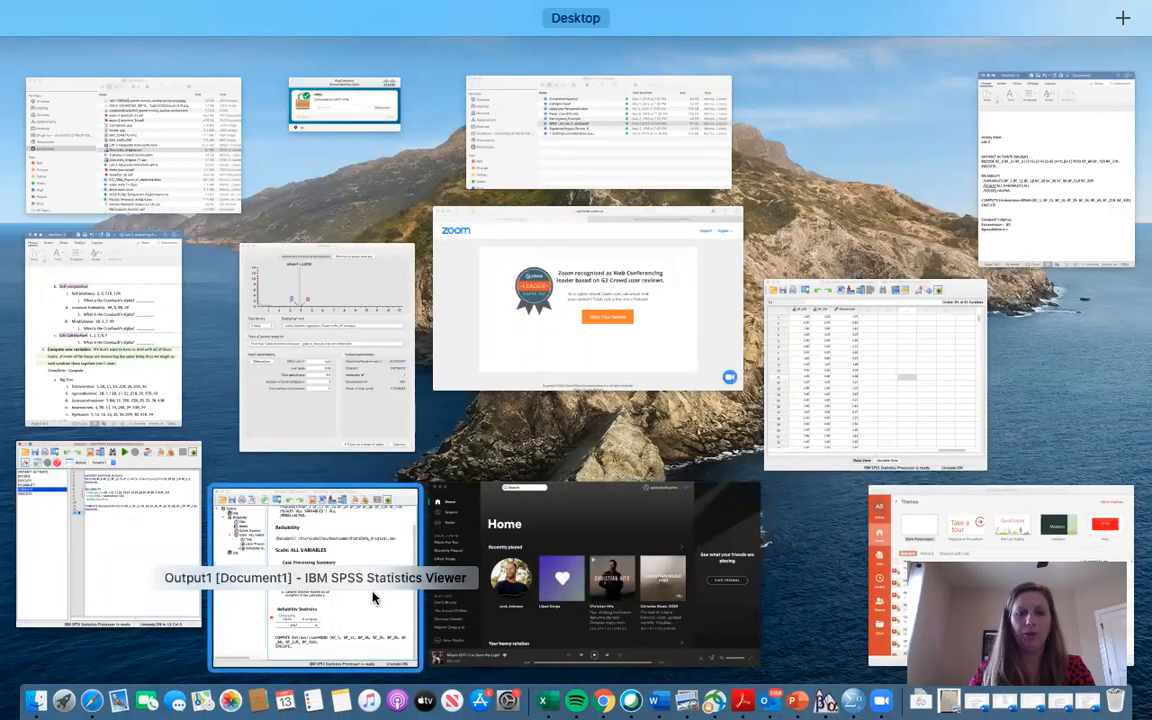
Step: Return to the Syntax1 editor holding the RECODE, RELIABILITY and COMPUTE commands, in front of Word
click(141, 556)
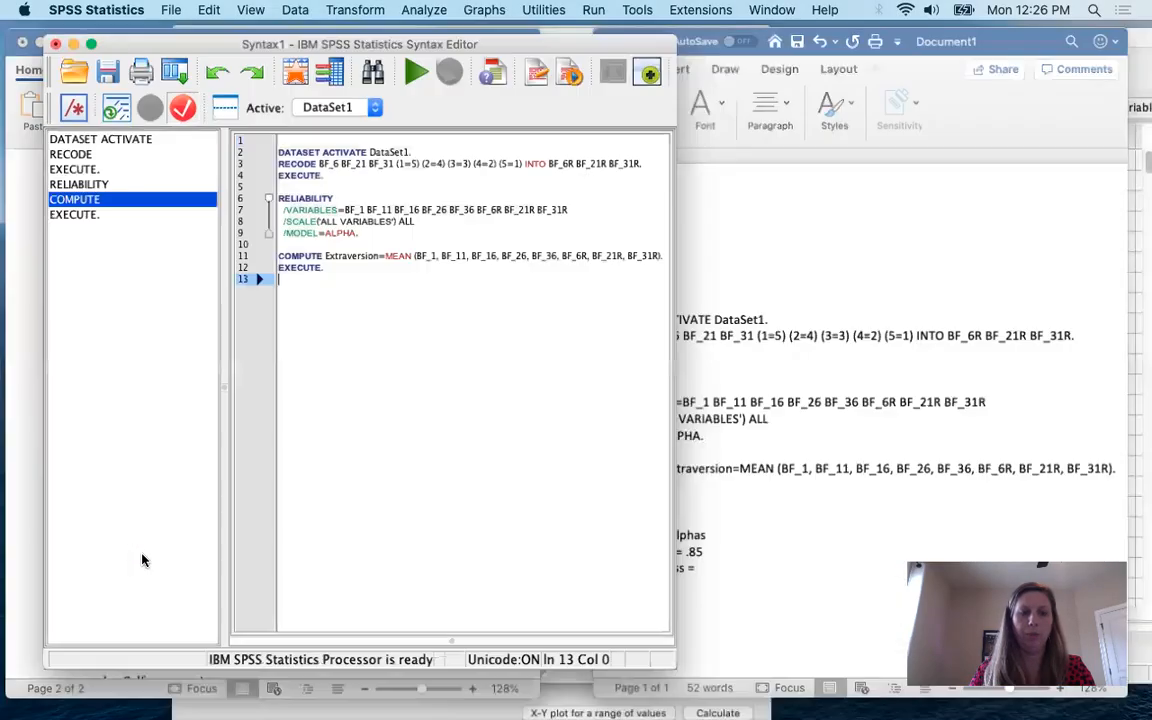